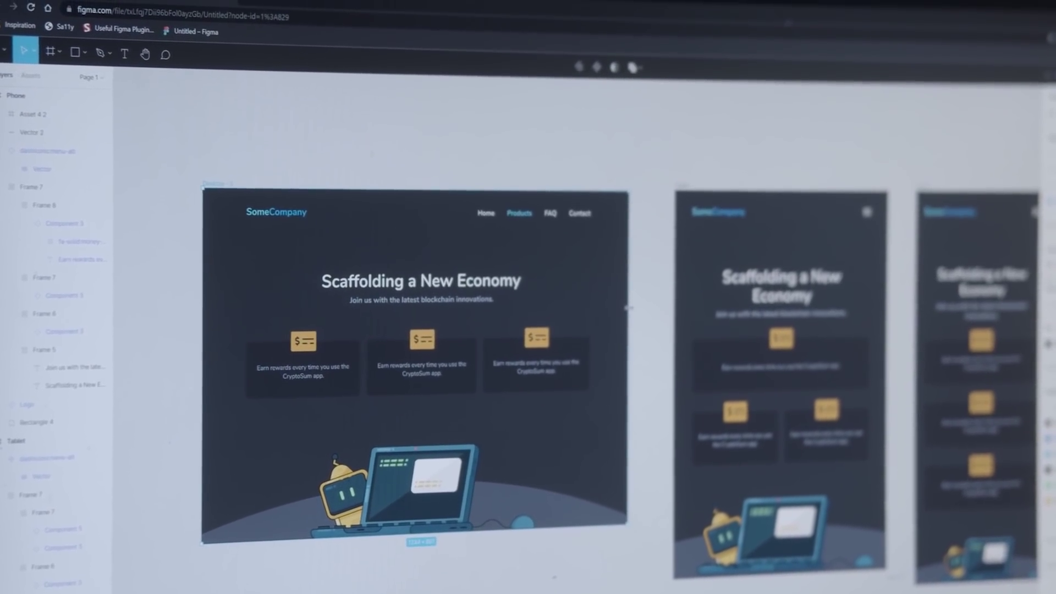
drag(687, 168, 431, 162)
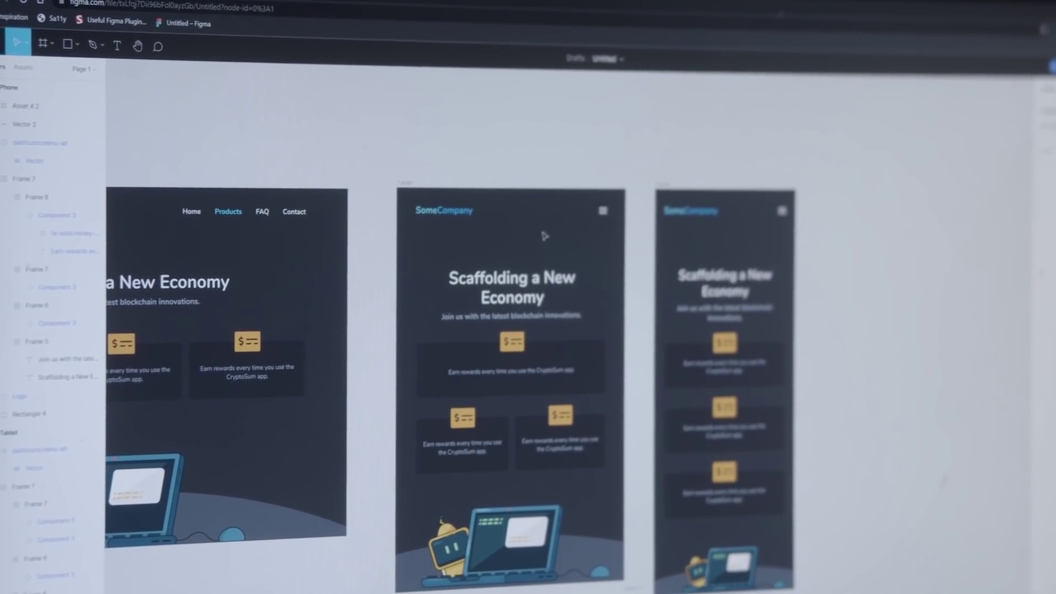
scroll(594, 293, up, 1)
scroll(595, 262, up, 1)
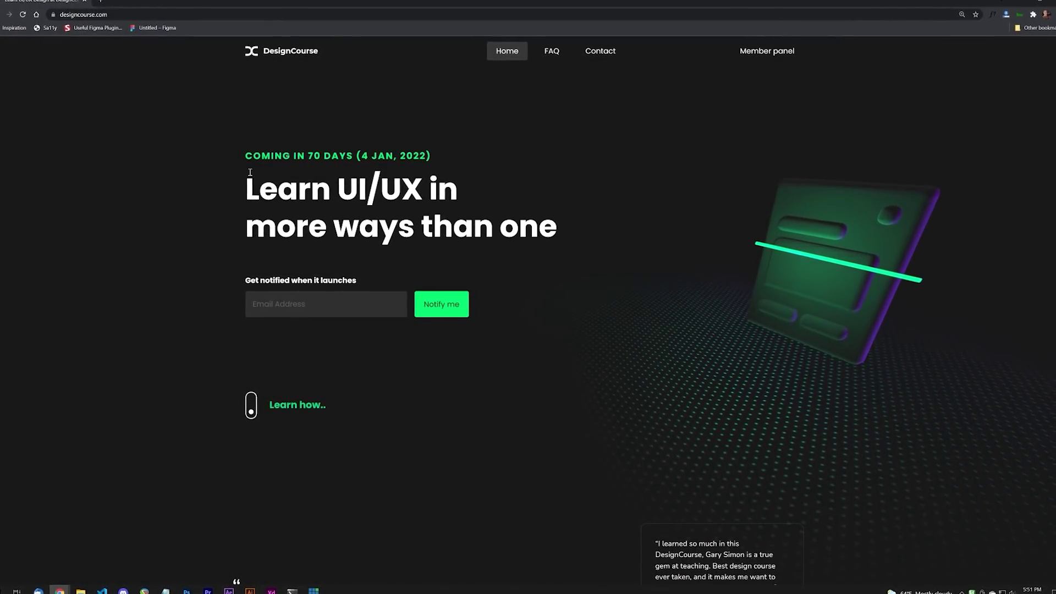
drag(250, 182, 568, 217)
click(569, 216)
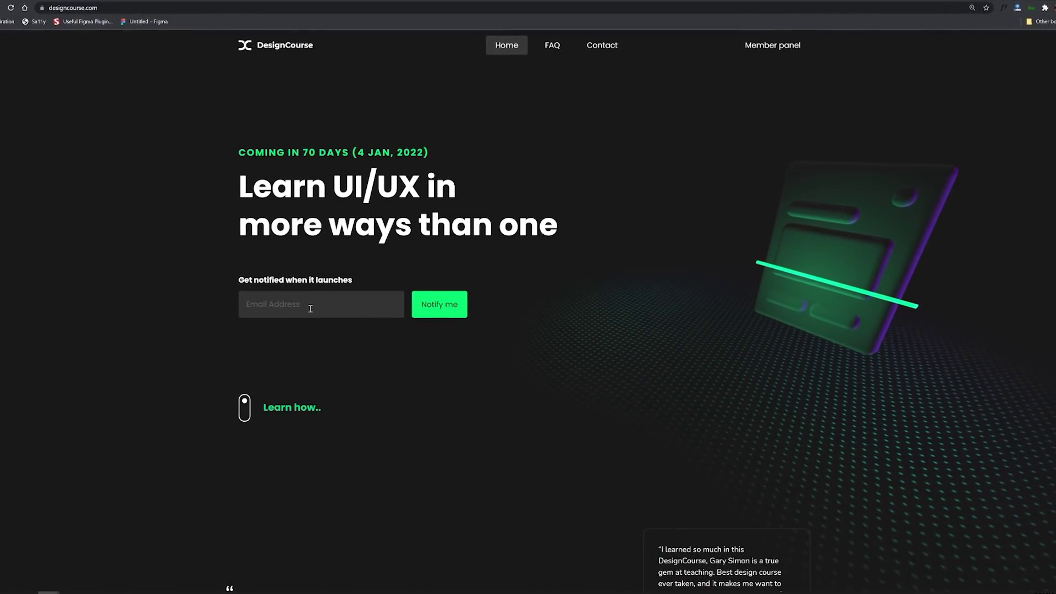
key(ctrl+plus)
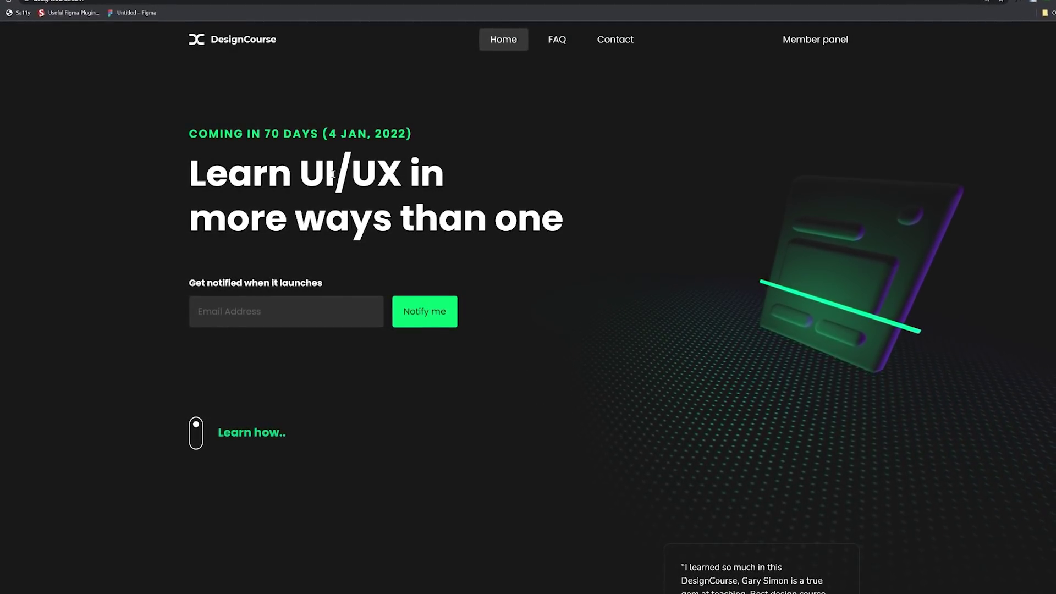
key(ctrl+minus)
drag(295, 147, 416, 143)
click(342, 146)
click(423, 142)
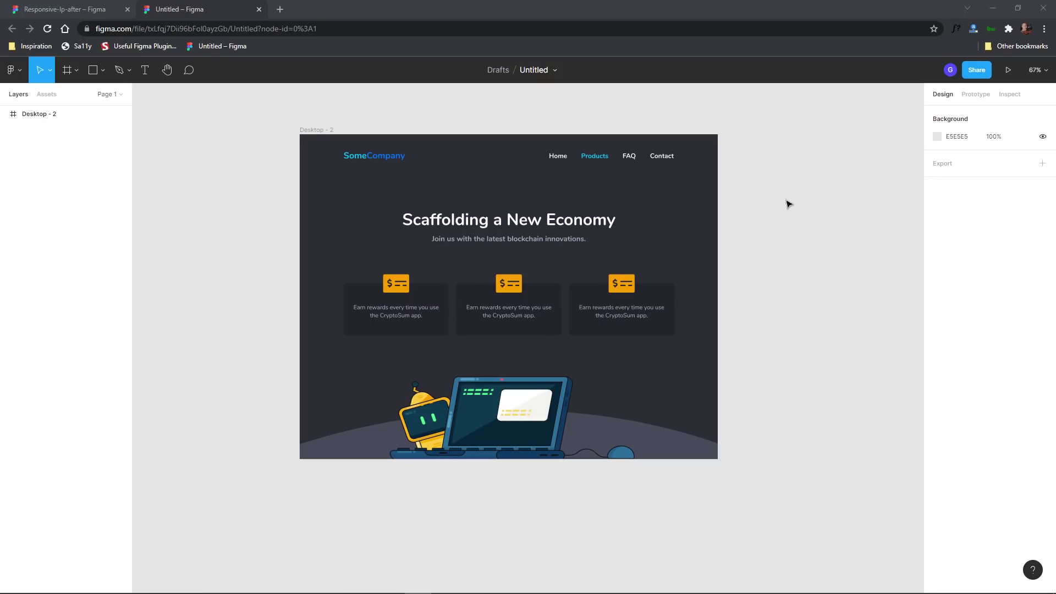
Try narrowing the Desktop - 2 frame from its right edge, and undo the resize.
click(314, 131)
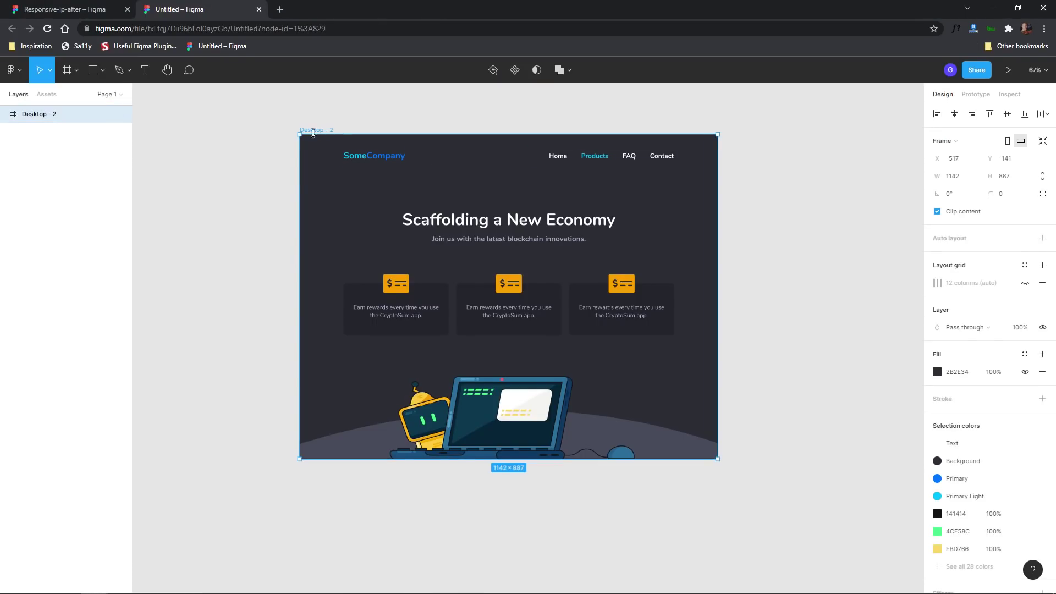
drag(716, 228, 583, 246)
key(ctrl+z)
Duplicate the Desktop - 2 frame beside the original and select the copy.
alt+drag(327, 133, 772, 132)
click(778, 112)
drag(856, 123, 527, 136)
click(429, 143)
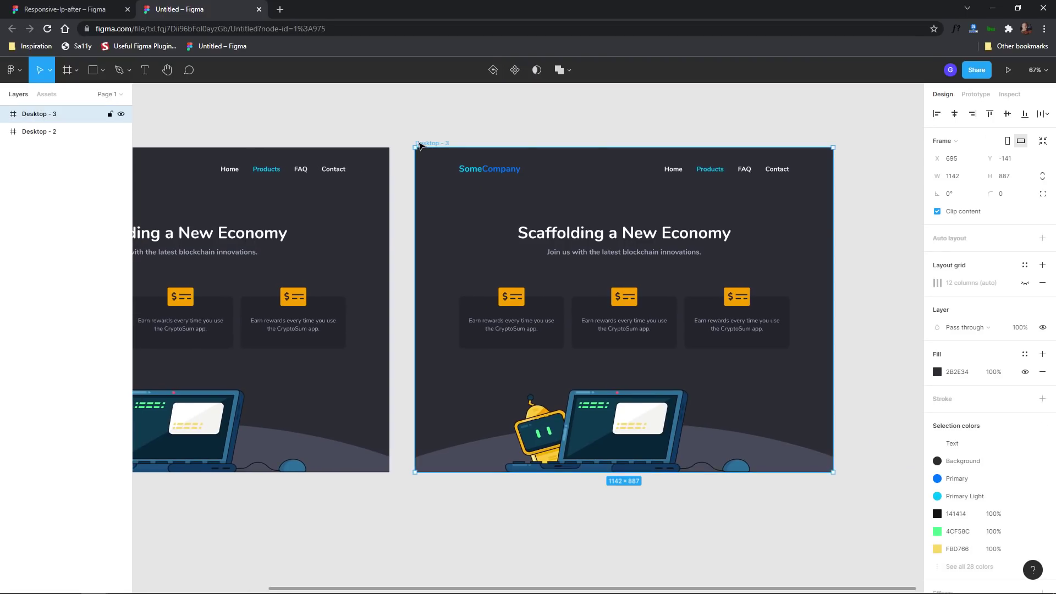
Narrow the duplicated frame to 646 wide to test its responsiveness, and delete the duplicate.
drag(834, 218, 652, 231)
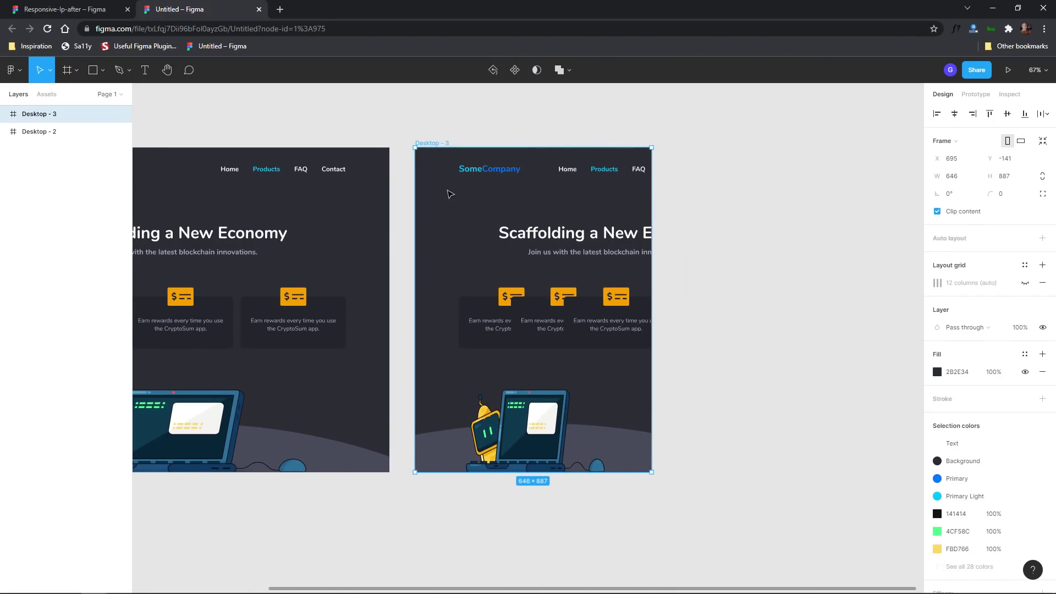
click(450, 193)
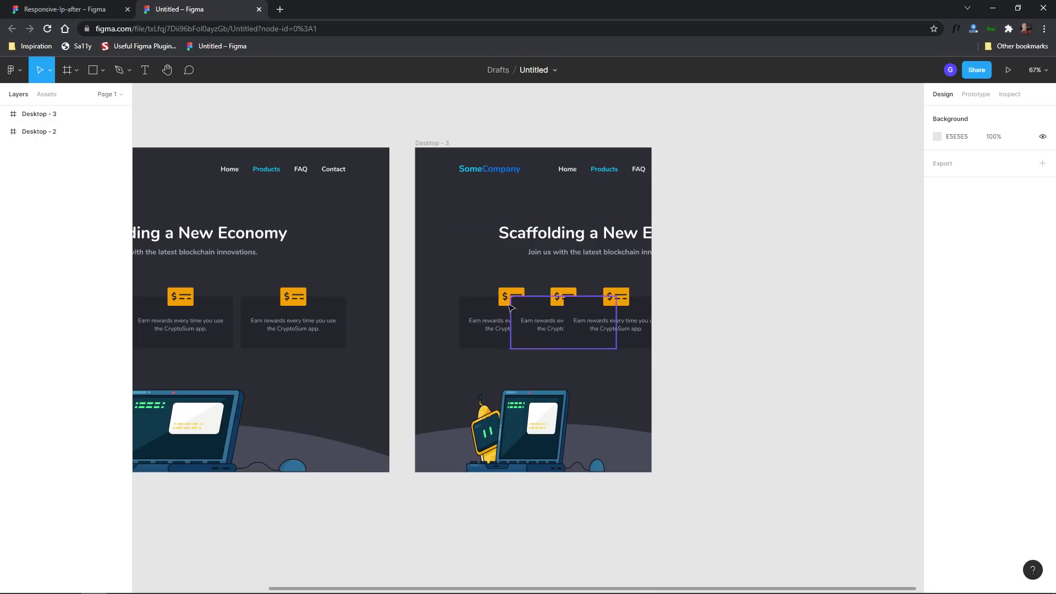
click(445, 144)
key(Delete)
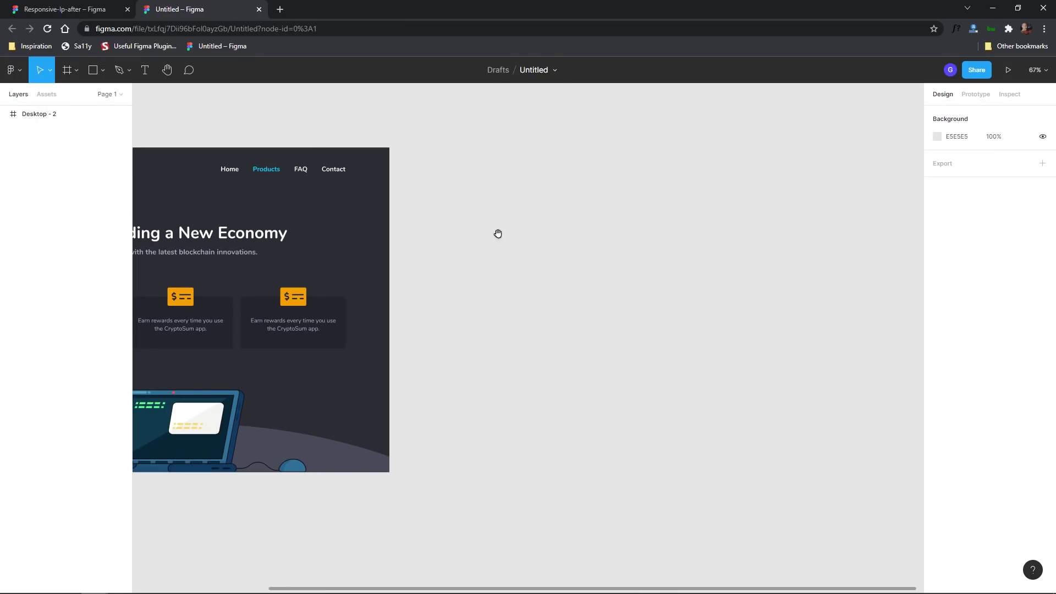
Resize the Desktop - 2 frame from its left edge to about 959 wide.
drag(499, 272, 799, 269)
scroll(511, 257, up, 3)
drag(508, 182, 561, 183)
scroll(566, 198, down, 1)
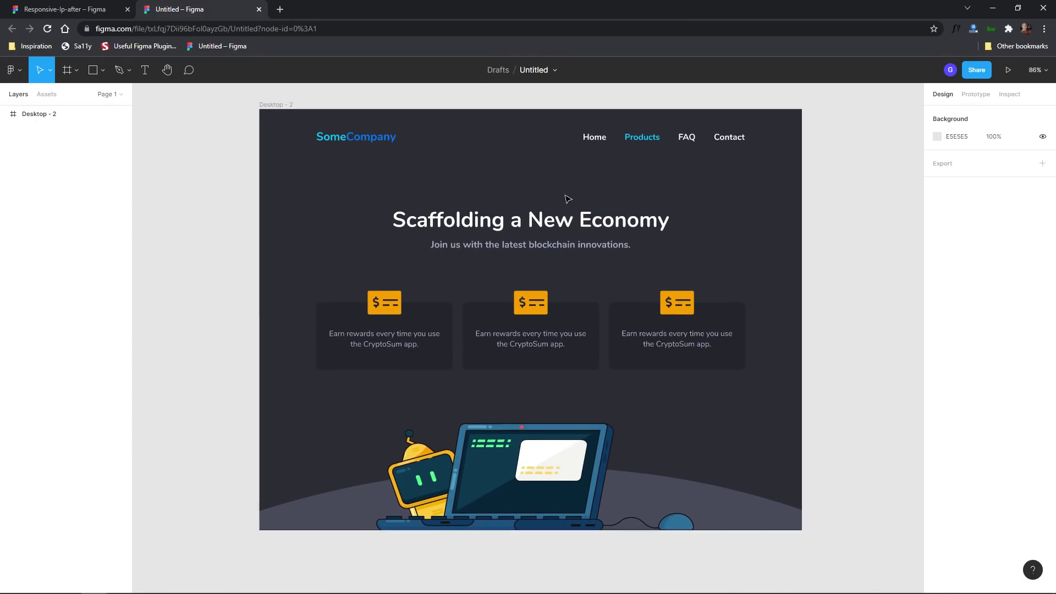
scroll(568, 199, down, 1)
click(307, 123)
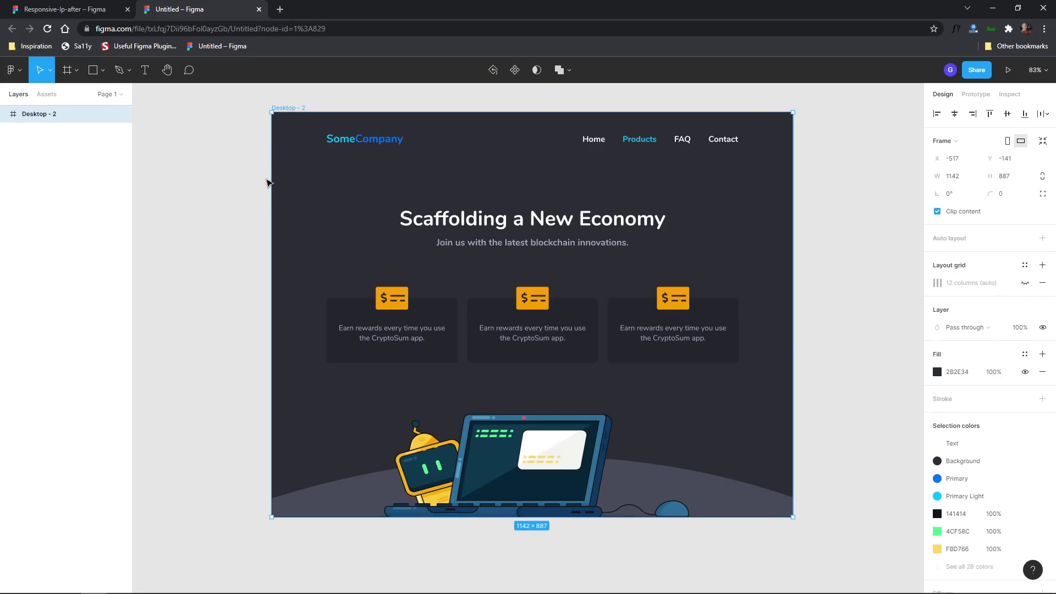
drag(268, 177, 297, 215)
key(ctrl+z)
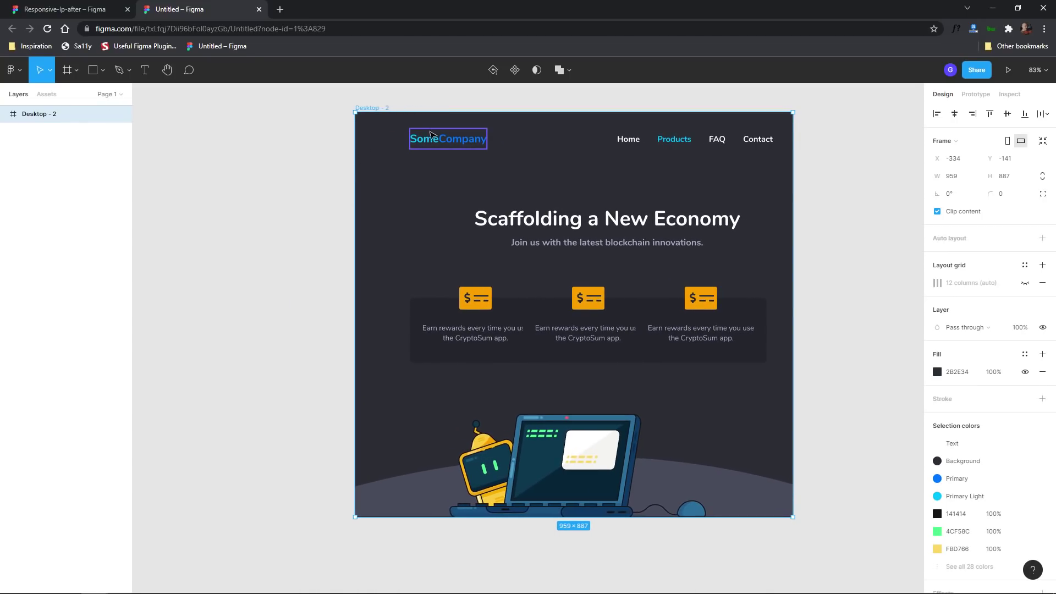
Check the constraints of the SomeCompany logo and widen the Desktop - 2 frame to about 1087.
click(442, 139)
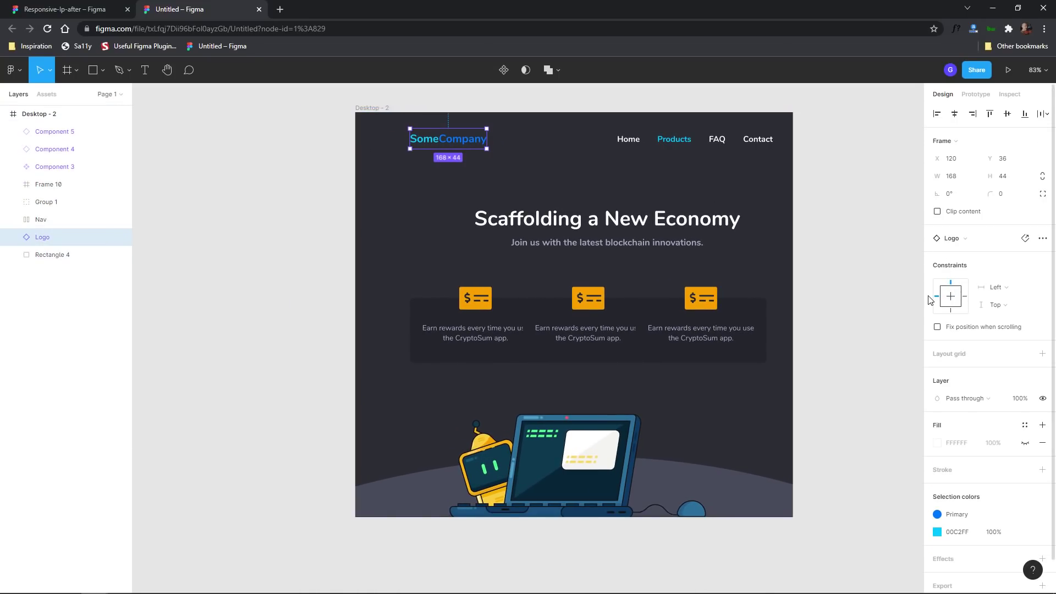
click(592, 180)
drag(613, 183, 519, 197)
click(269, 122)
drag(710, 205, 758, 175)
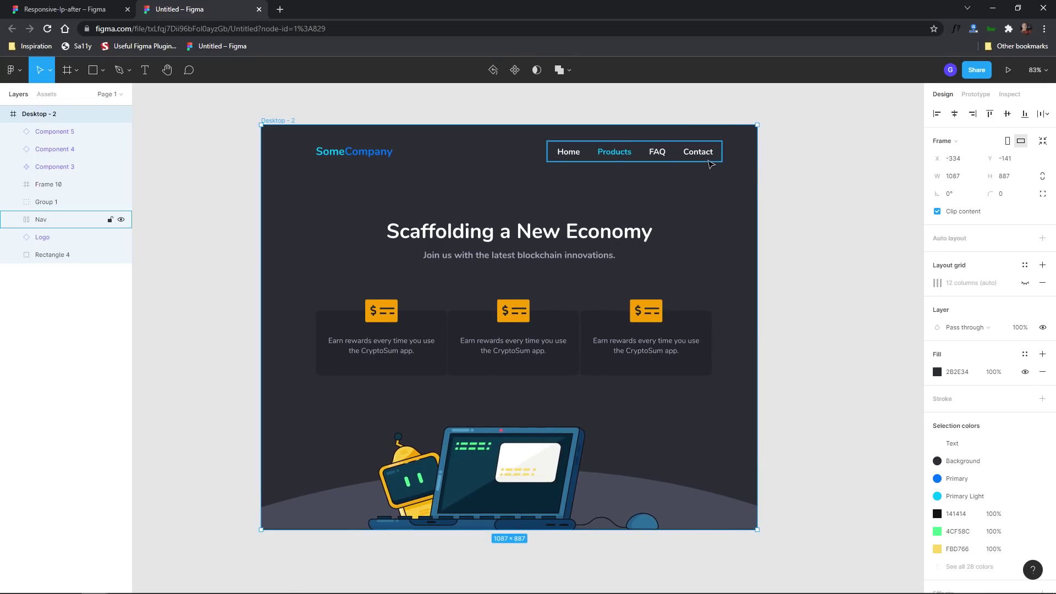
Check the Nav's constraints, try narrowing the Desktop - 2 frame from its right edge, and undo the resize.
click(709, 161)
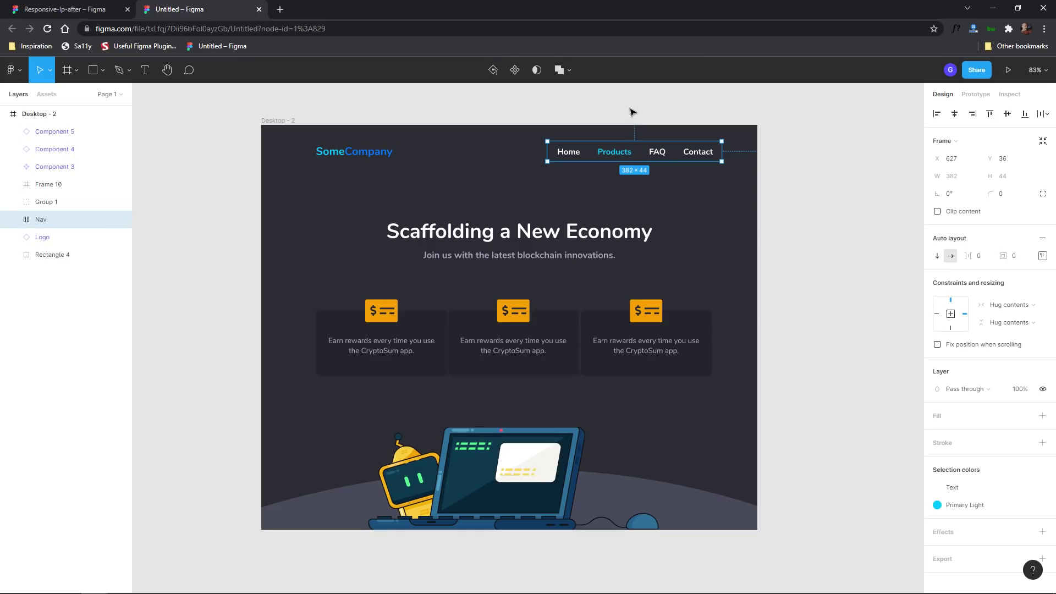
click(275, 120)
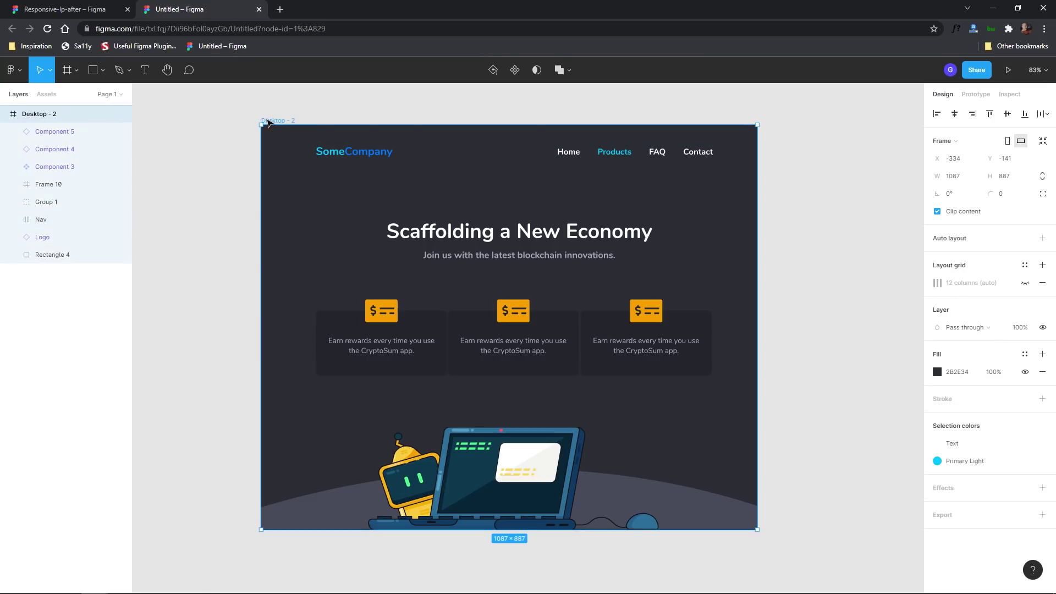
drag(757, 181, 675, 195)
key(ctrl+z)
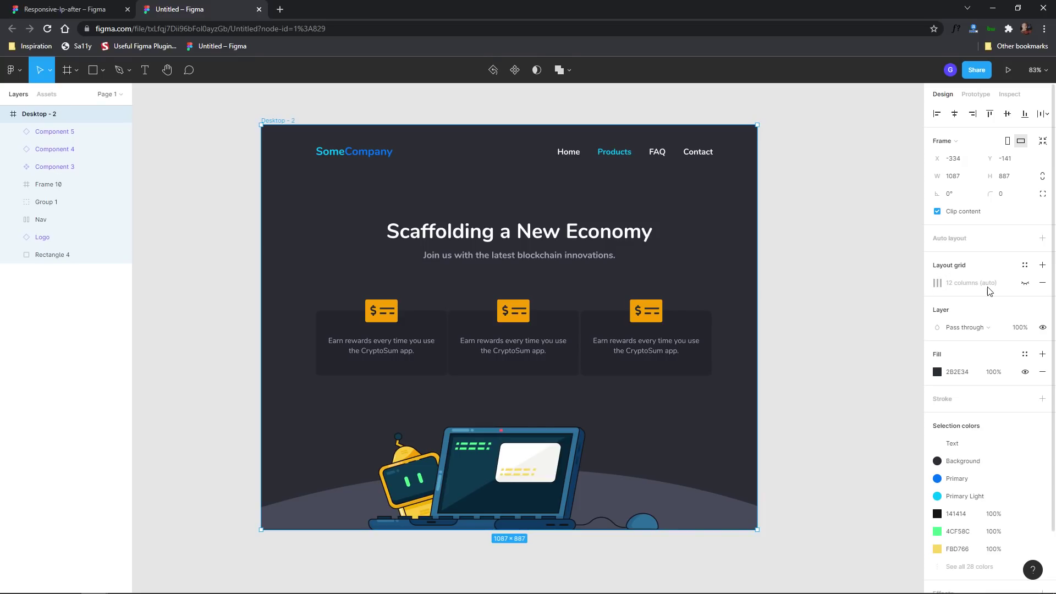
Show the 12-column layout grid on the Desktop - 2 frame and shift the Nav so Contact ends at the last column's edge.
click(1023, 285)
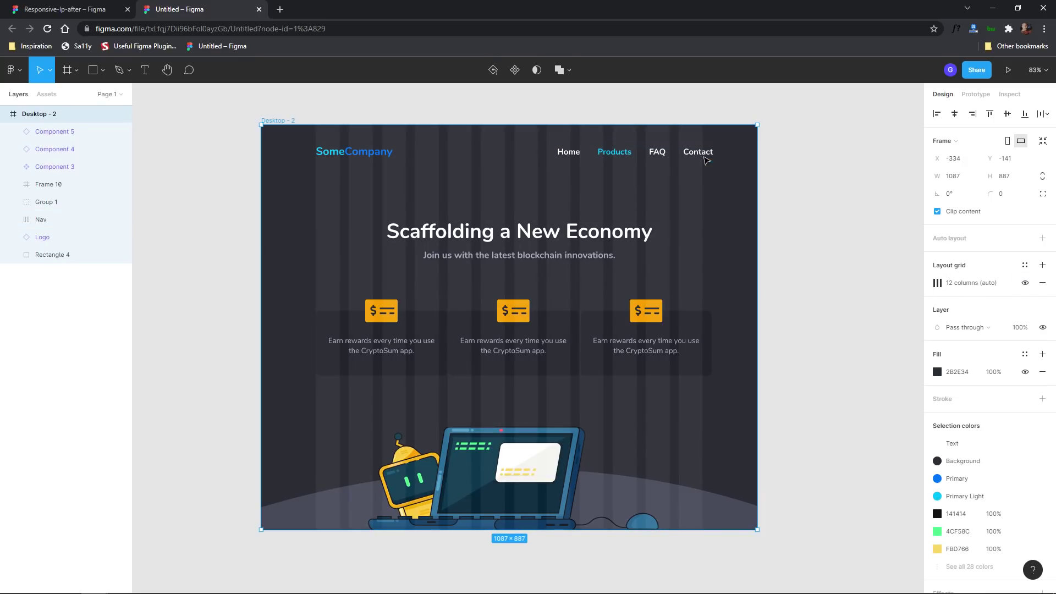
click(706, 160)
scroll(687, 160, up, 5)
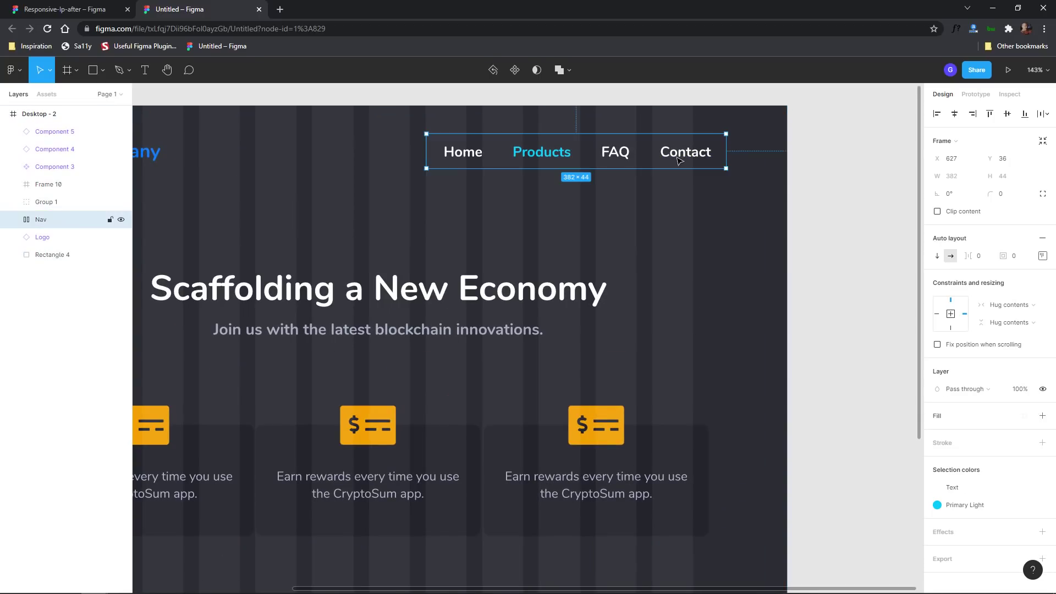
mouse_move(685, 158)
mouse_down()
mouse_move(667, 163)
mouse_move(677, 164)
mouse_up()
click(644, 217)
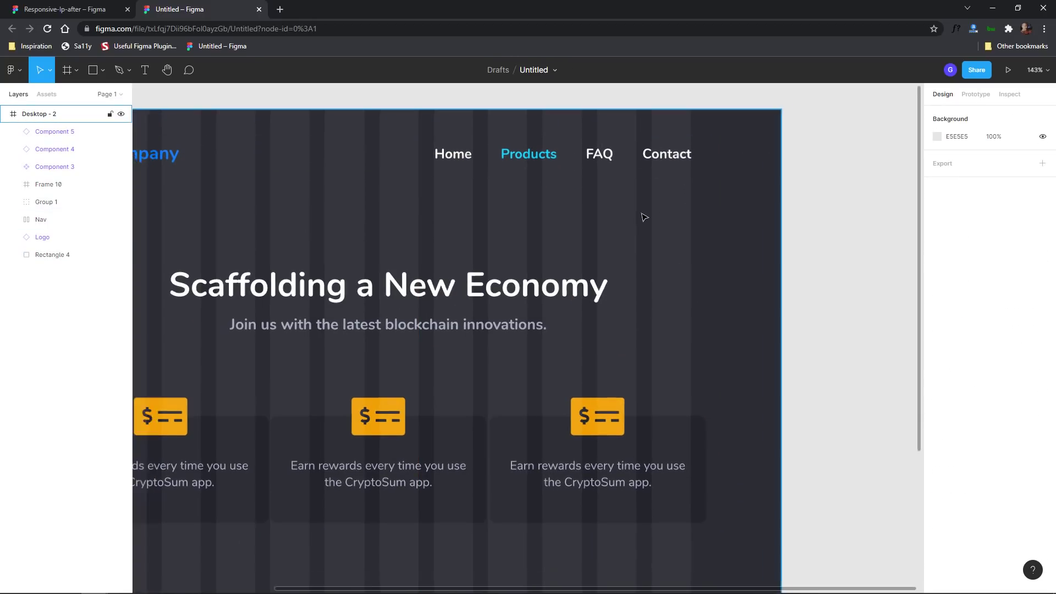
Narrow the Desktop - 2 frame to about 813 wide to test the Nav, and widen it to about 1147.
scroll(644, 218, down, 5)
scroll(667, 212, up, 1)
click(720, 219)
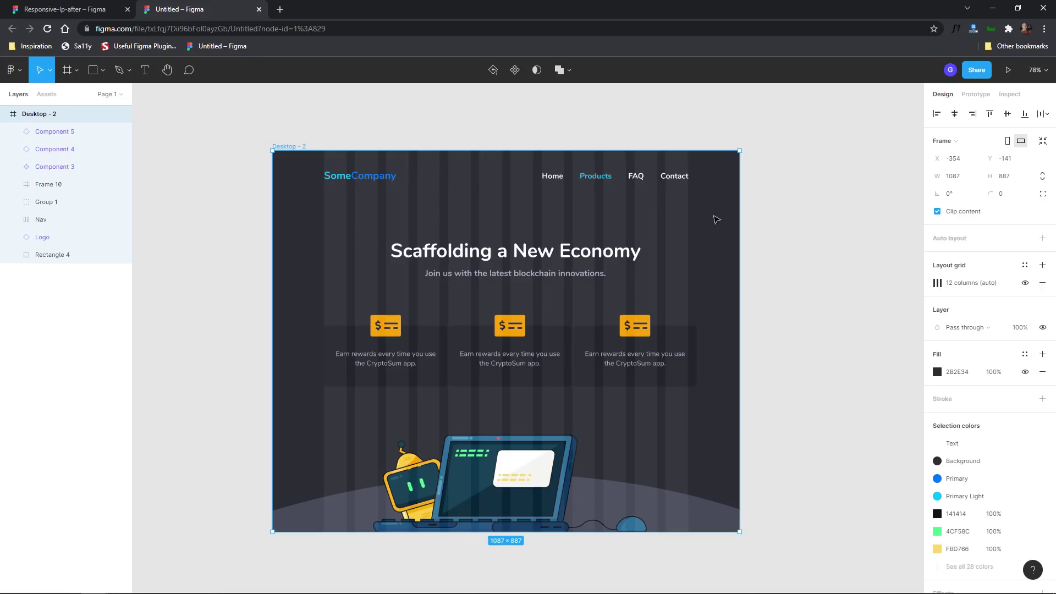
drag(739, 216, 681, 219)
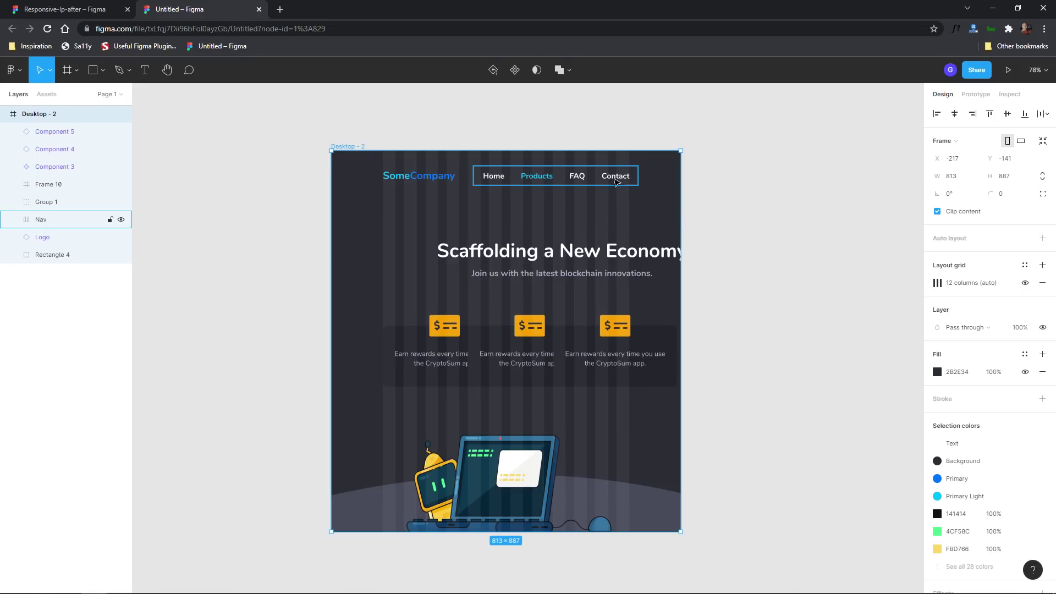
drag(681, 195, 753, 204)
click(494, 187)
click(274, 147)
click(692, 301)
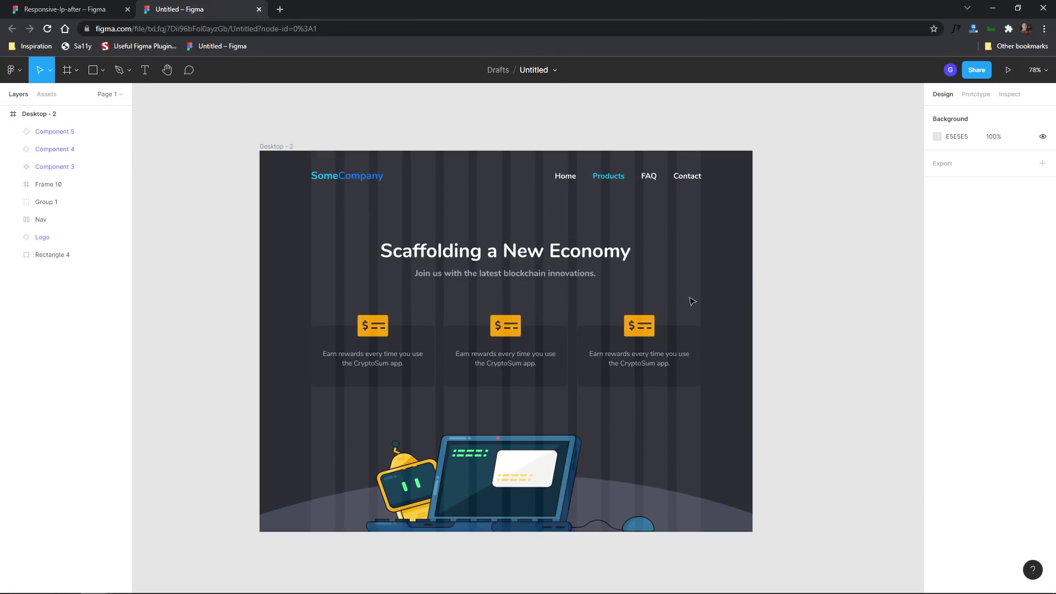
Hide the layout grid of the Desktop - 2 frame.
click(322, 151)
click(1025, 283)
scroll(550, 251, up, 3)
scroll(557, 251, down, 1)
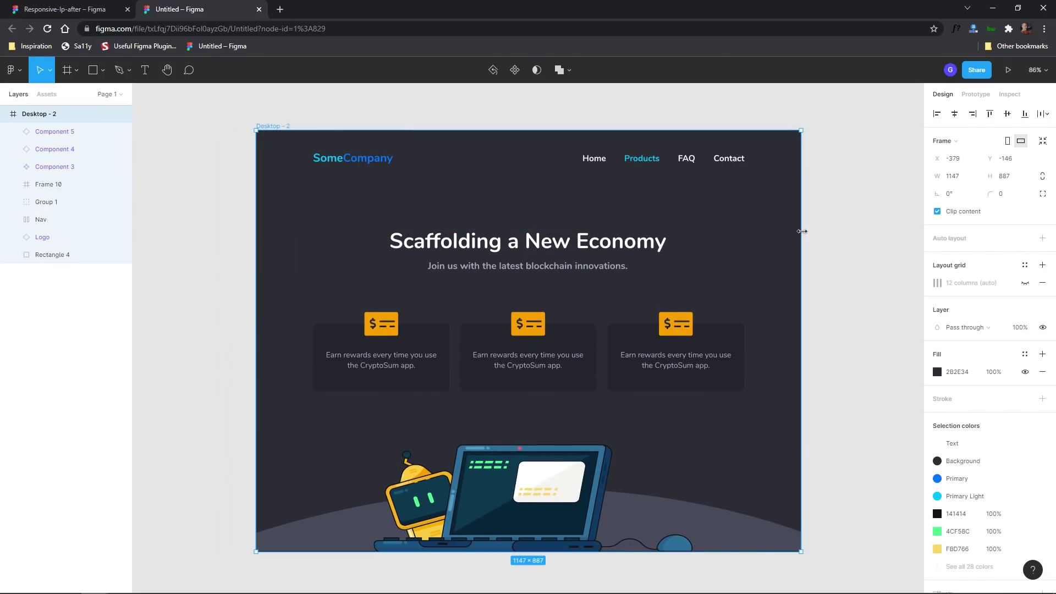
Try narrowing the Desktop - 2 frame to test how the heading responds, and undo the resize.
drag(802, 231, 669, 239)
key(ctrl+z)
Ungroup the frame that holds the heading and the subheading.
click(539, 242)
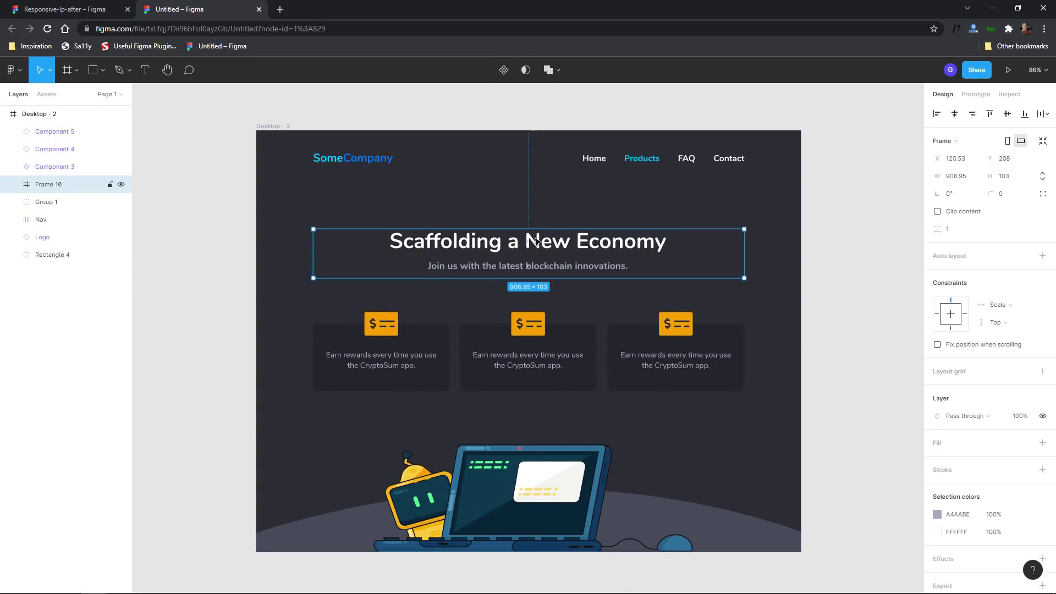
right_click(535, 244)
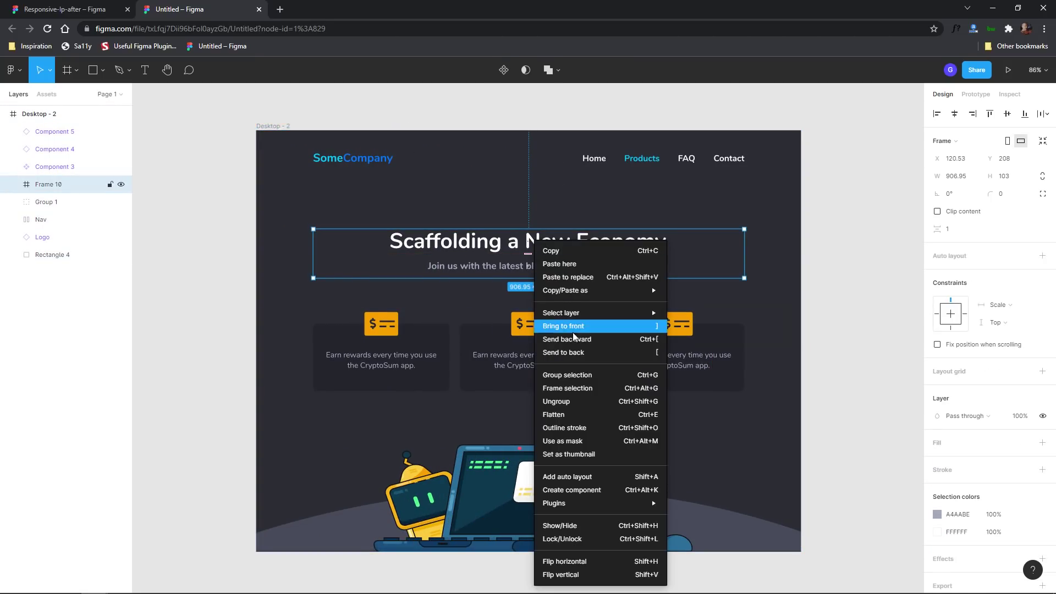
click(558, 401)
click(790, 264)
Combine the "Scaffolding a New Economy" heading and the subheading below it in an auto layout frame.
click(555, 245)
click(554, 269)
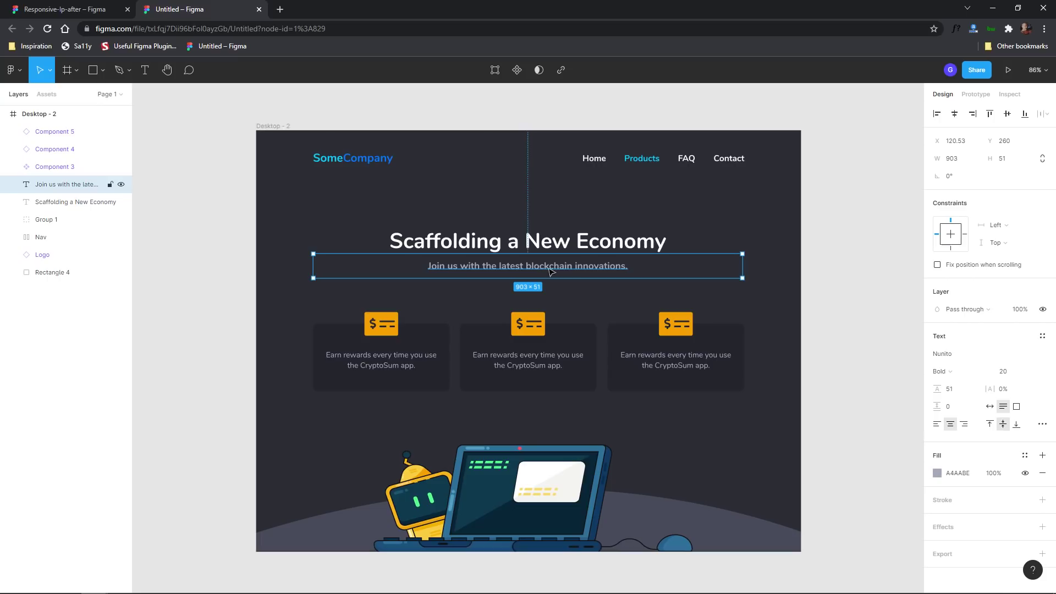
shift+click(575, 250)
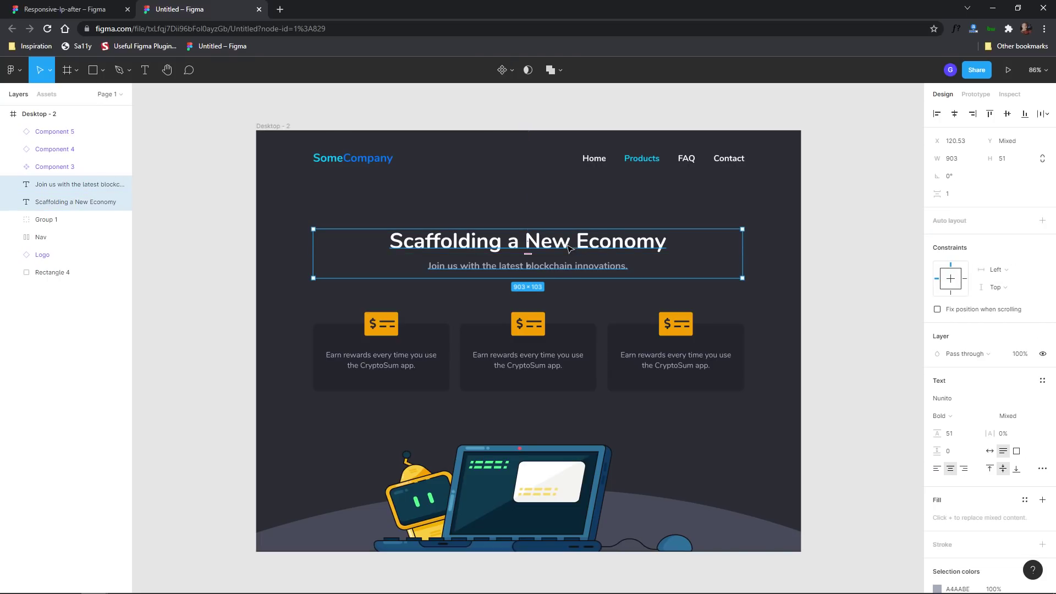
click(1042, 222)
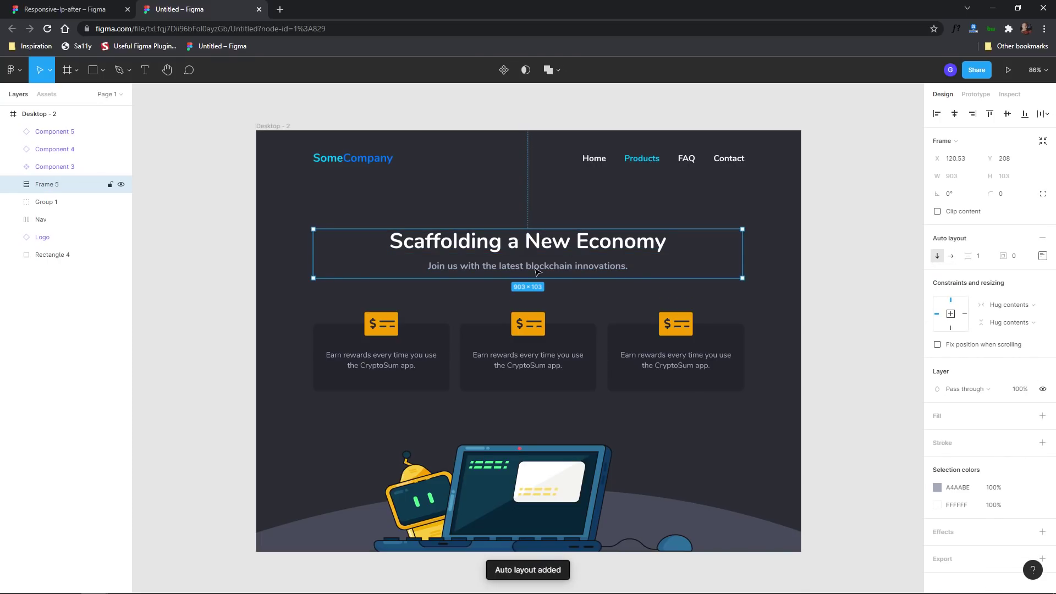
Set the heading and subheading frame to a fixed width with a Left and right horizontal constraint.
double_click(556, 270)
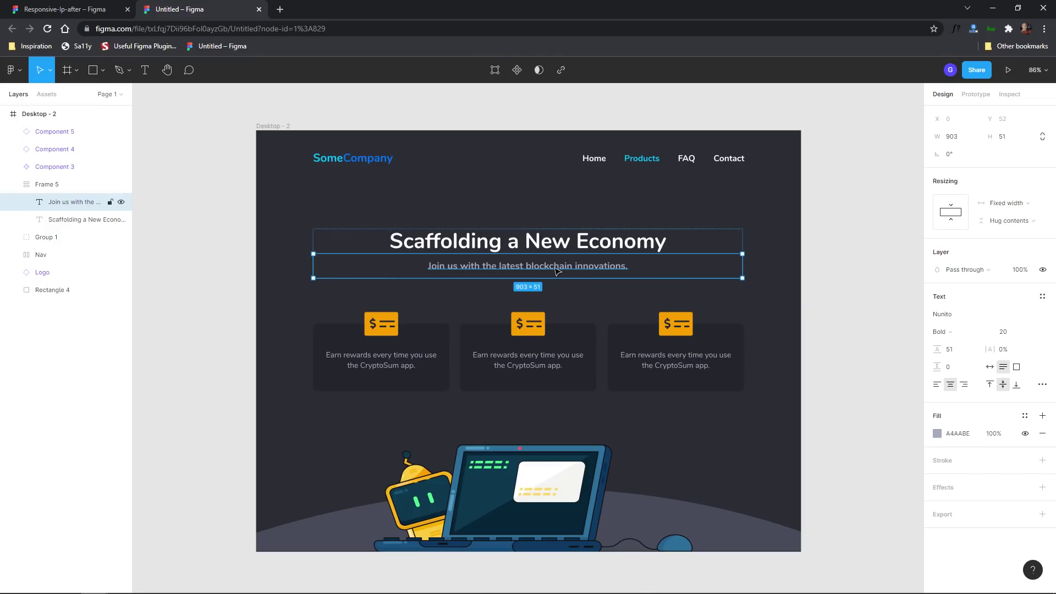
mouse_move(556, 269)
mouse_down()
mouse_move(551, 249)
mouse_move(551, 270)
mouse_up()
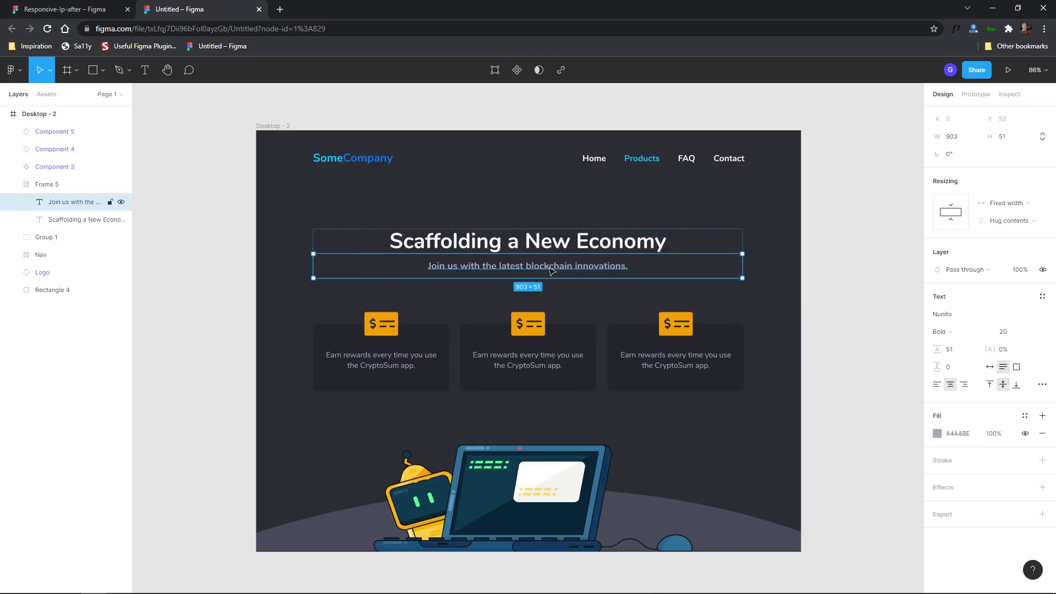
click(804, 293)
click(572, 244)
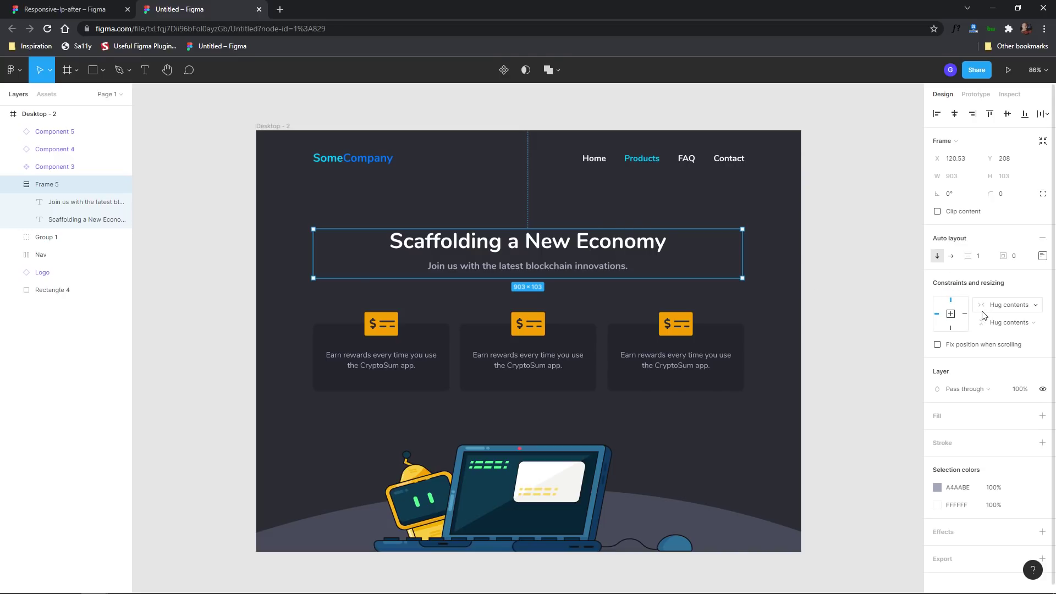
click(1008, 309)
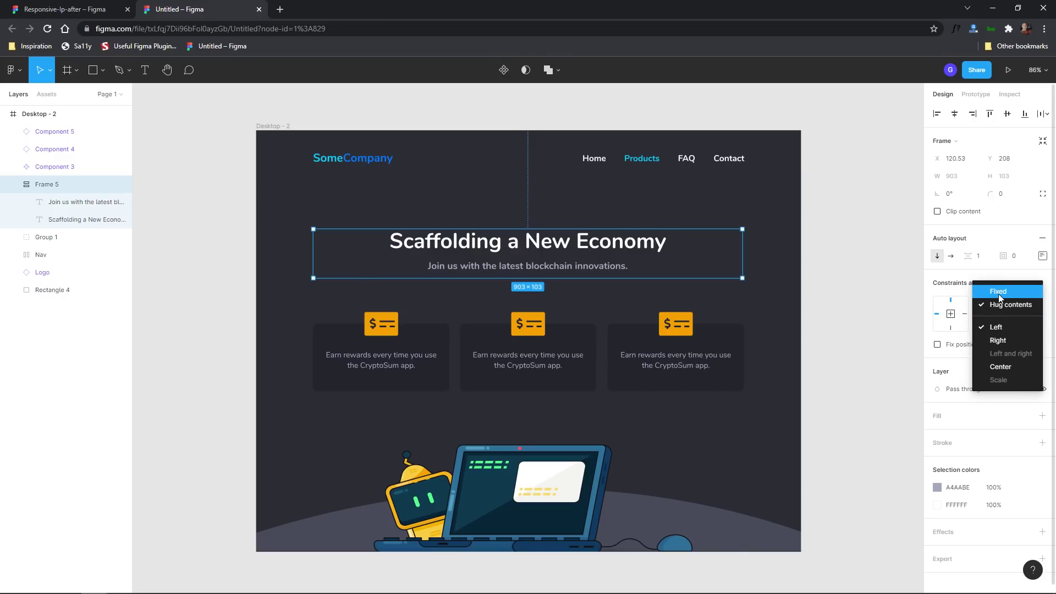
click(998, 293)
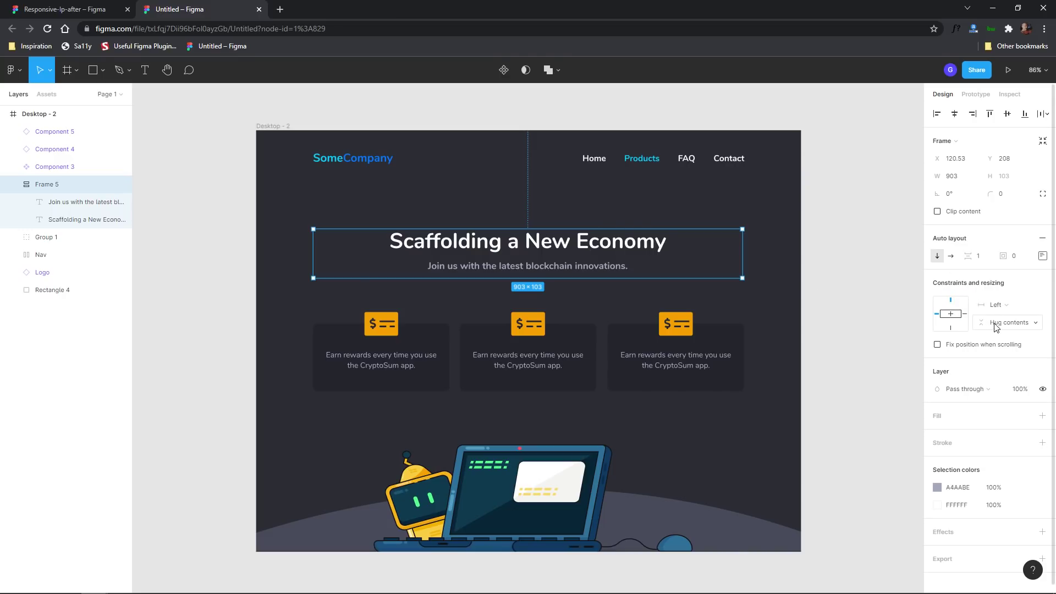
click(995, 304)
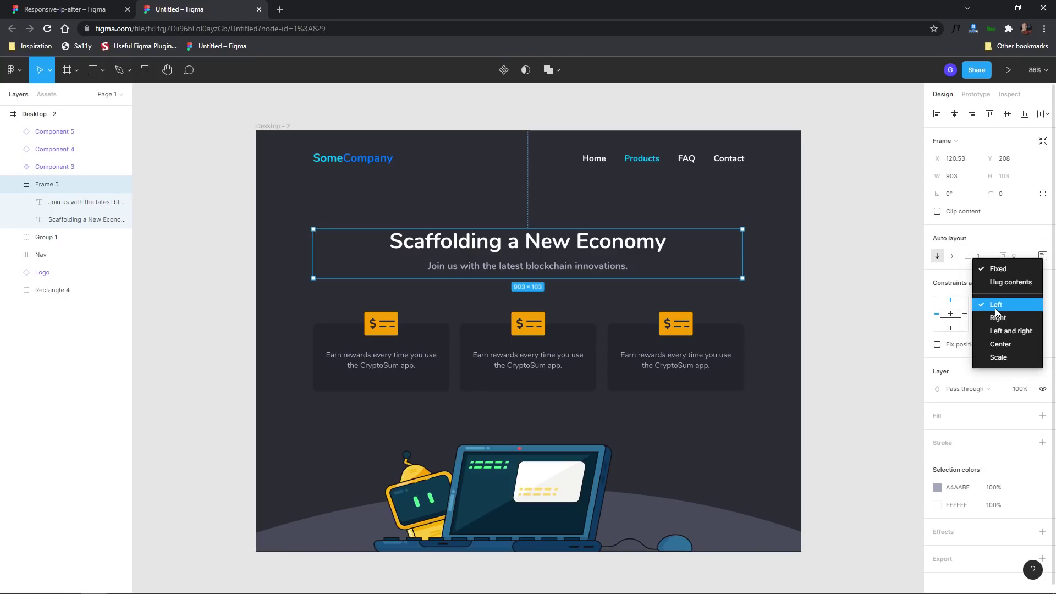
click(1000, 331)
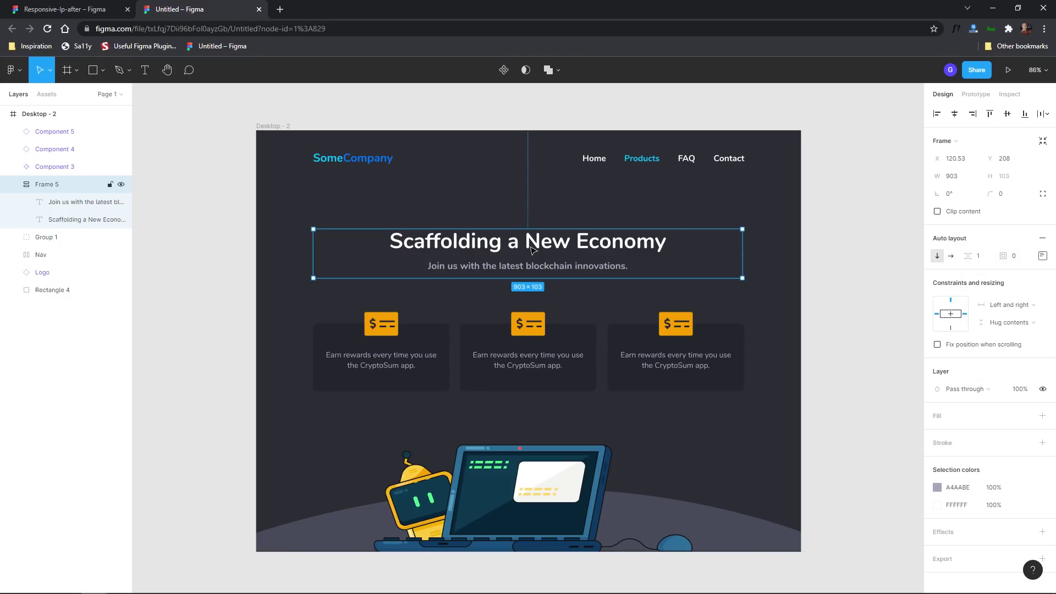
Try narrowing the Desktop - 2 frame to check how the constrained heading frame behaves, and undo the resize.
click(293, 136)
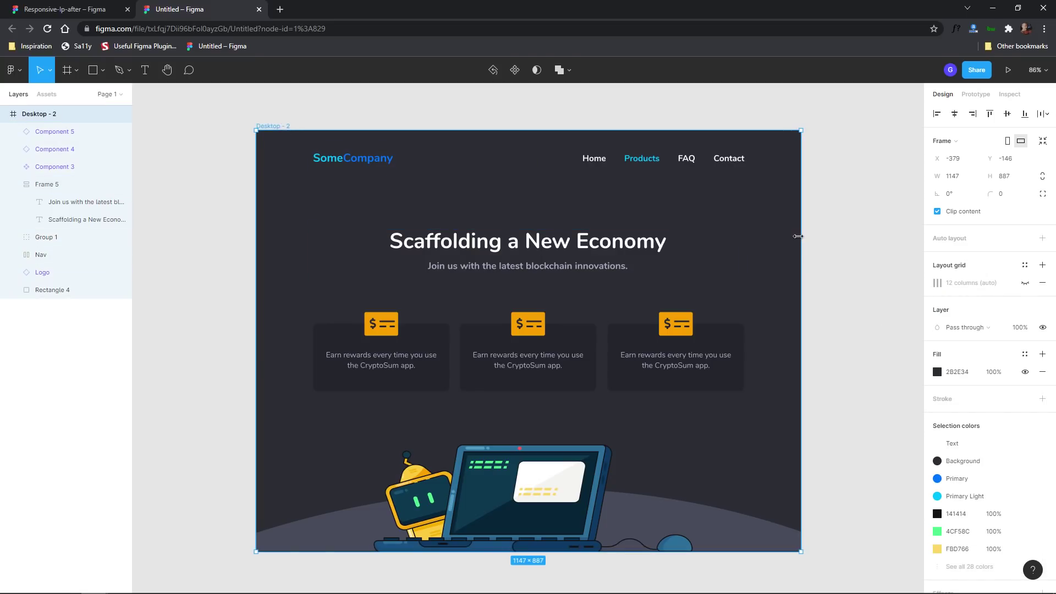
drag(799, 236, 696, 240)
key(ctrl+z)
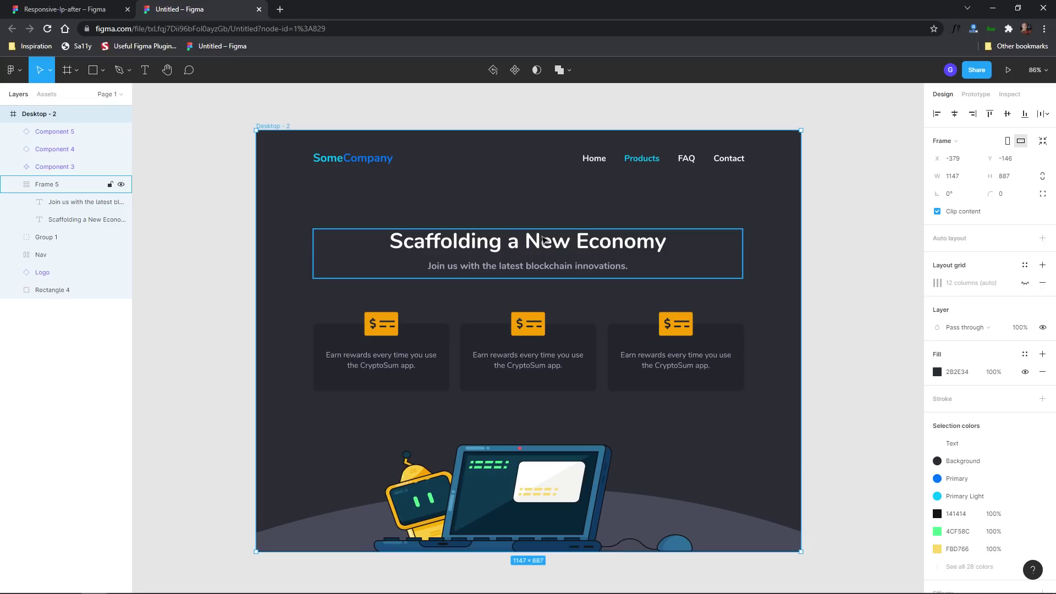
Set the horizontal resizing of both the heading and subheading text layers to Fill container.
double_click(543, 242)
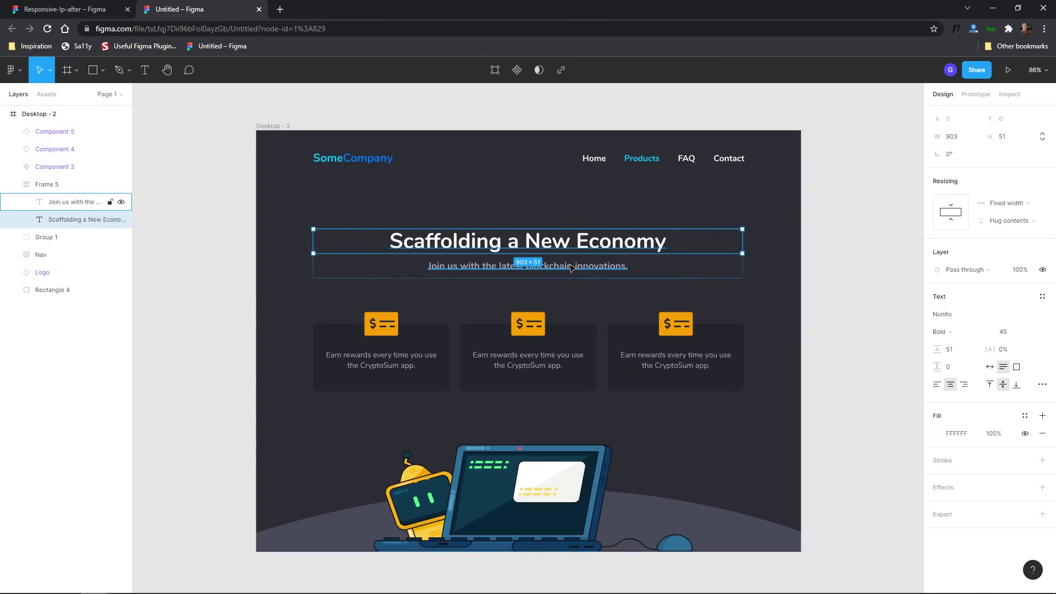
shift+click(580, 271)
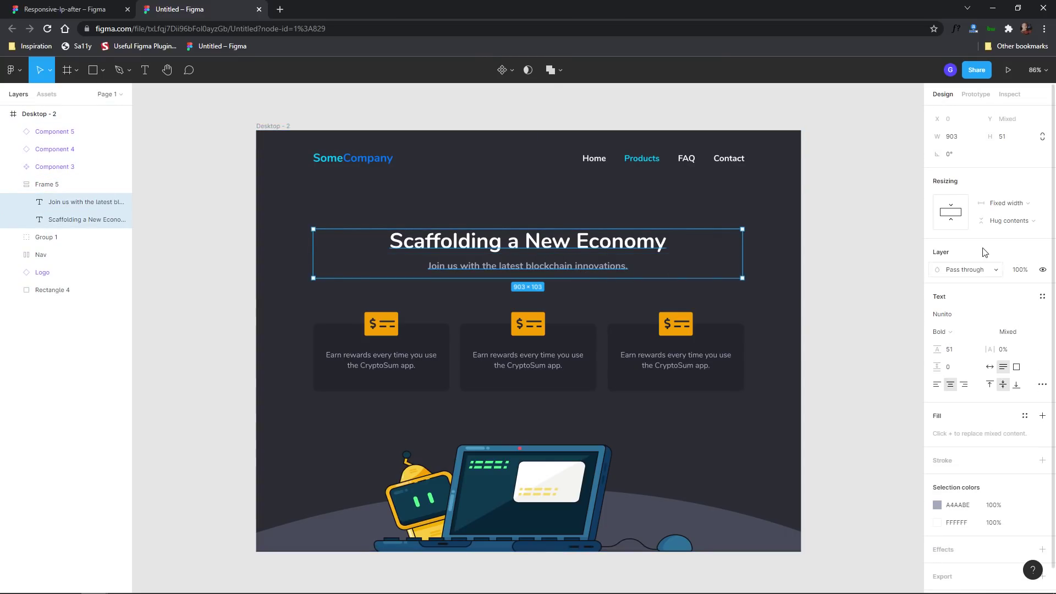
click(1005, 204)
click(1002, 230)
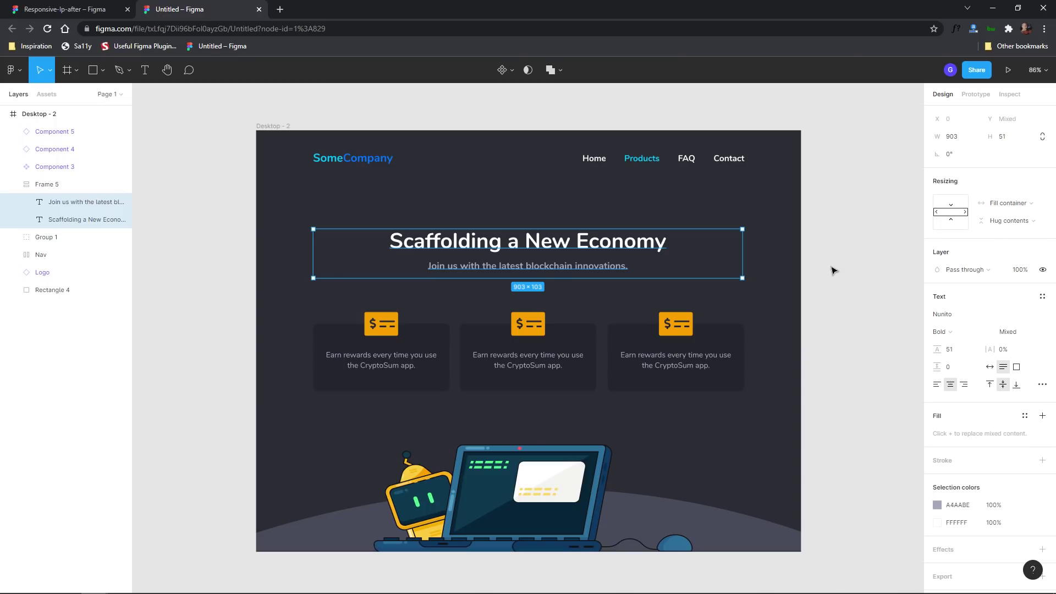
Narrow the Desktop - 2 frame to 607 wide and set the subheading's line height to Auto.
click(288, 128)
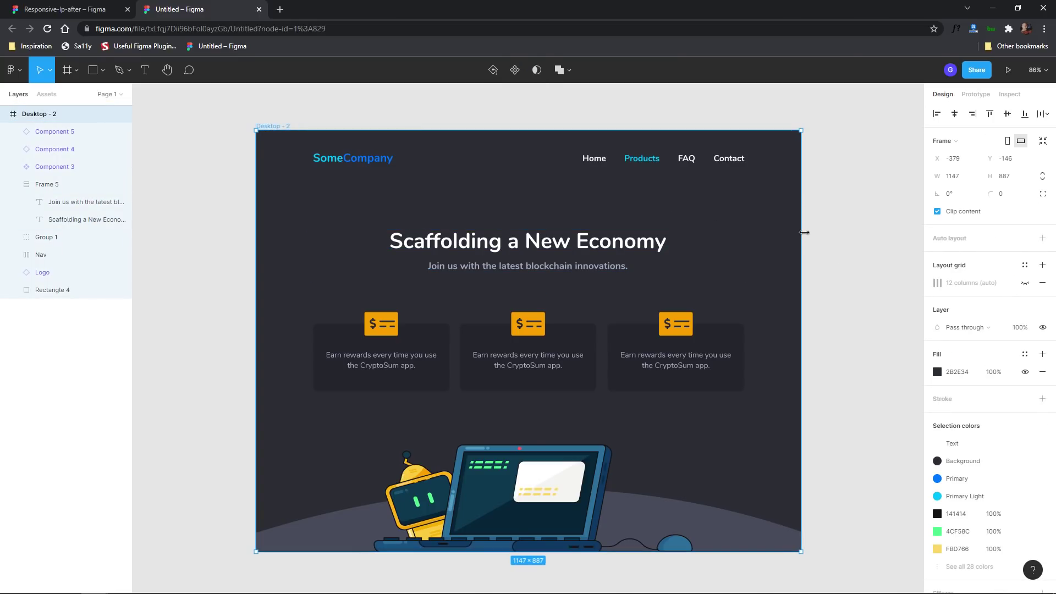
drag(799, 230, 672, 262)
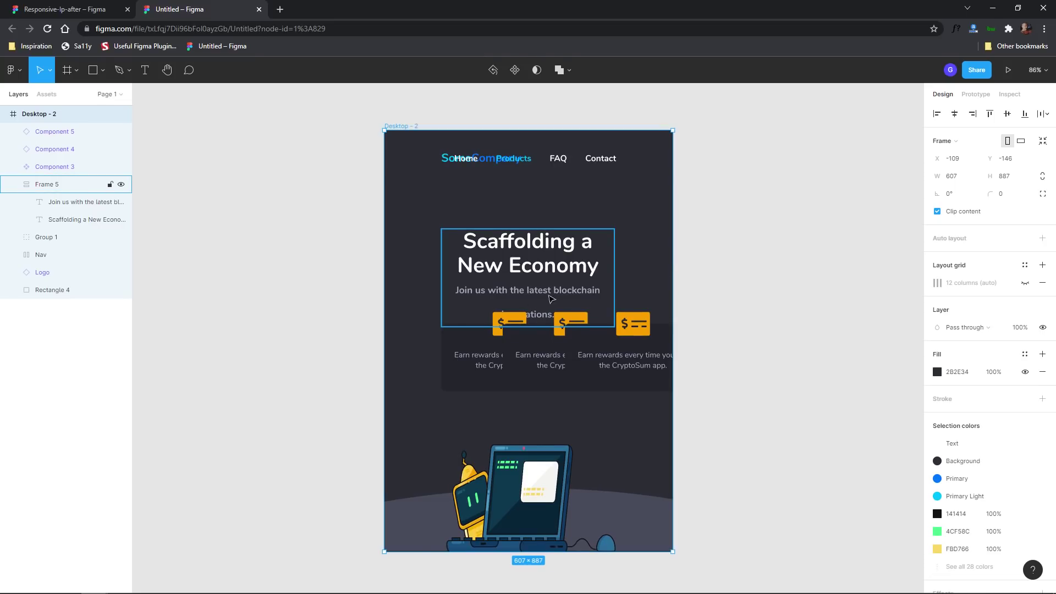
click(532, 295)
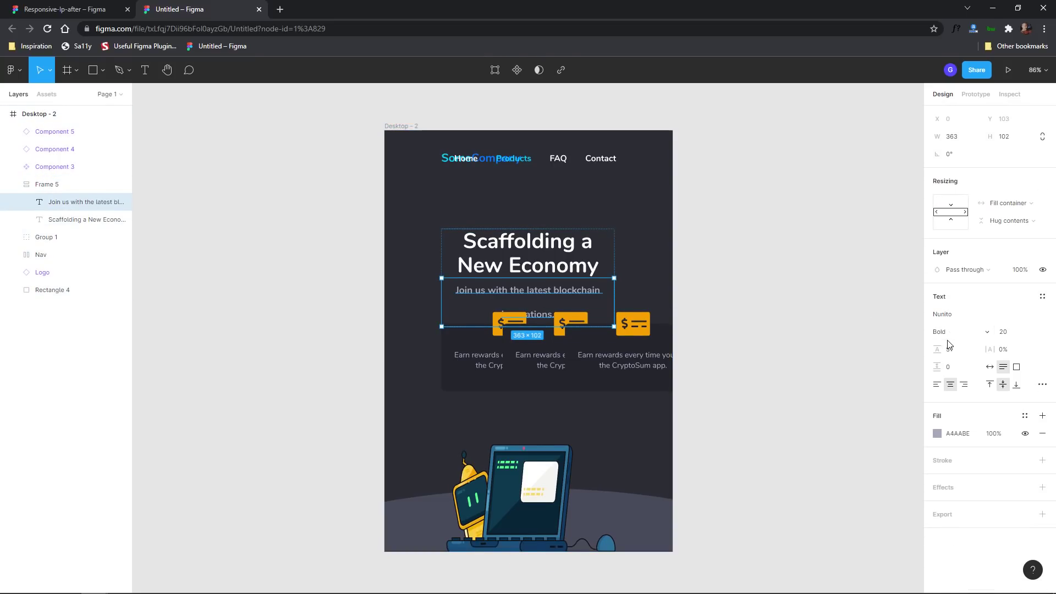
key(Return)
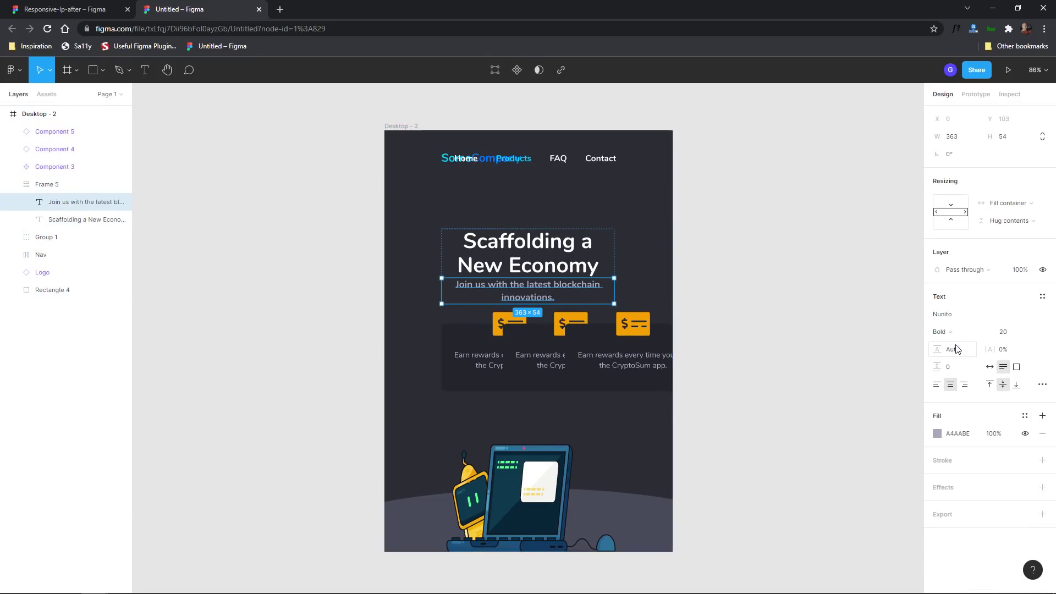
Slightly increase the auto layout spacing between the heading and the subheading.
click(785, 283)
double_click(591, 258)
click(690, 259)
click(597, 275)
drag(964, 254, 971, 255)
click(732, 203)
Widen the Desktop - 2 frame to 1159 and show its 12-column layout grid.
click(405, 126)
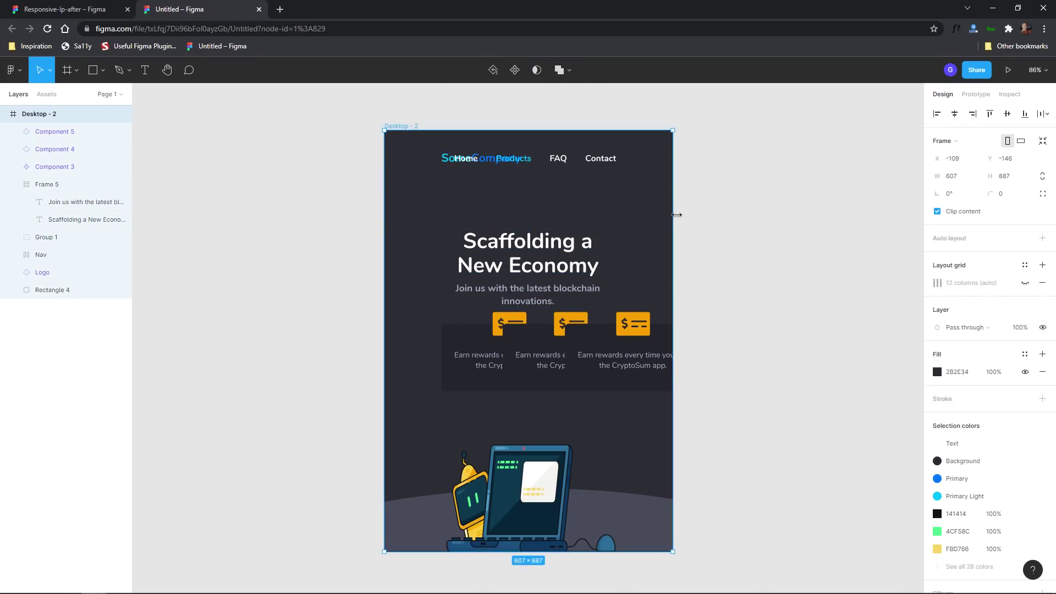
drag(676, 215, 804, 231)
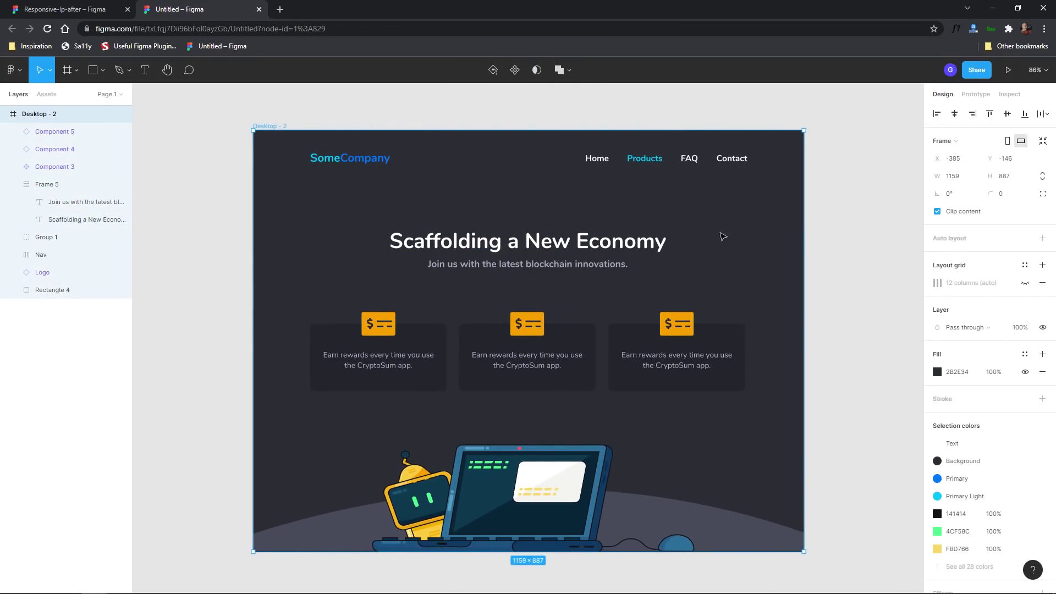
click(1025, 284)
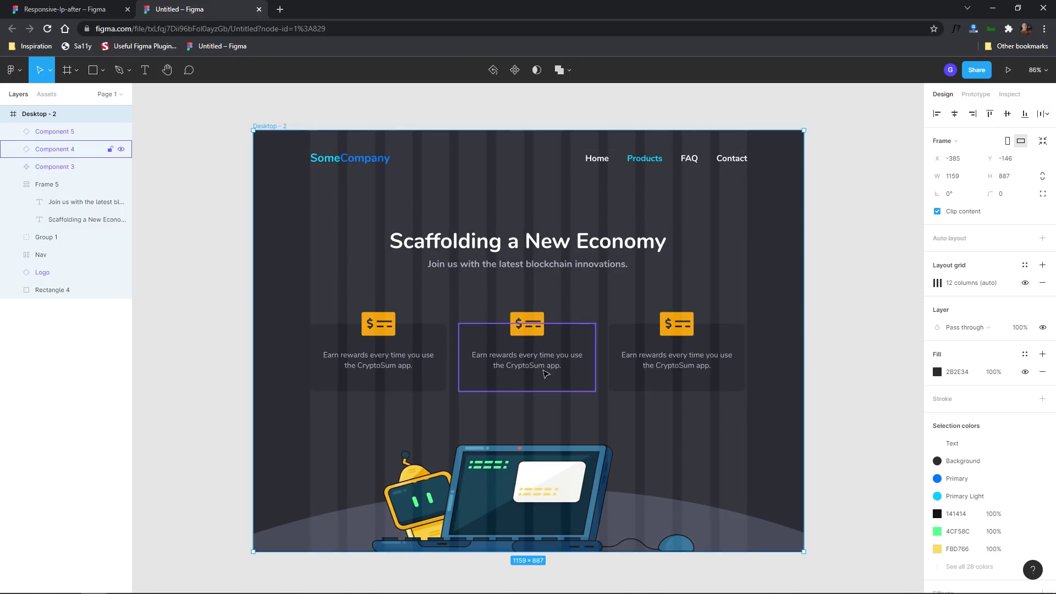
Delete the second and third reward cards, keeping only the main component card.
click(681, 356)
key(Delete)
click(514, 335)
key(Delete)
Widen the remaining reward card to 293 so its edge meets the end of the fourth grid column.
scroll(338, 392, up, 5)
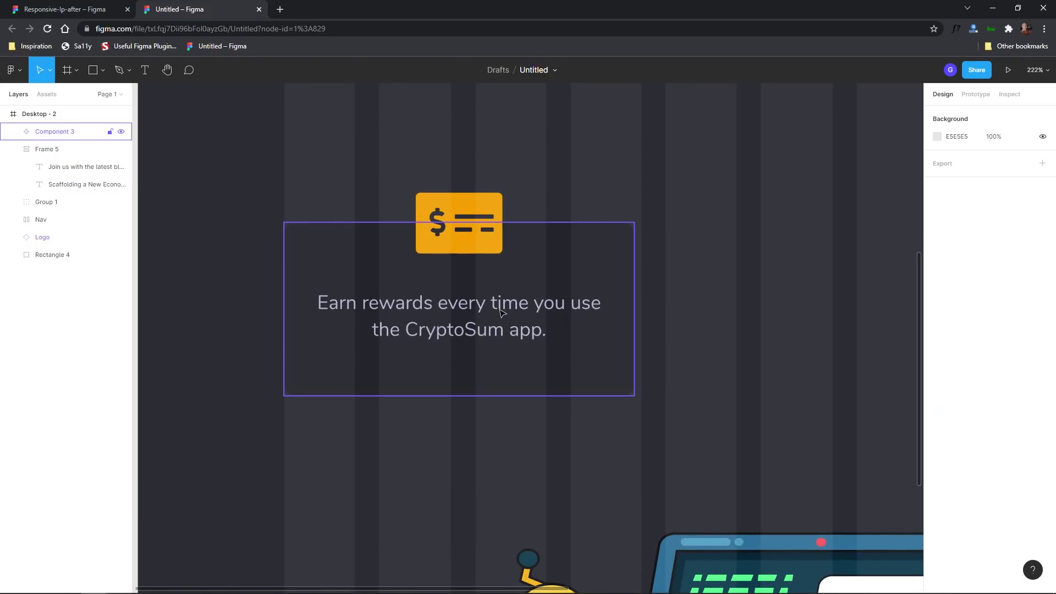
click(501, 313)
drag(631, 285, 640, 281)
scroll(785, 292, down, 2)
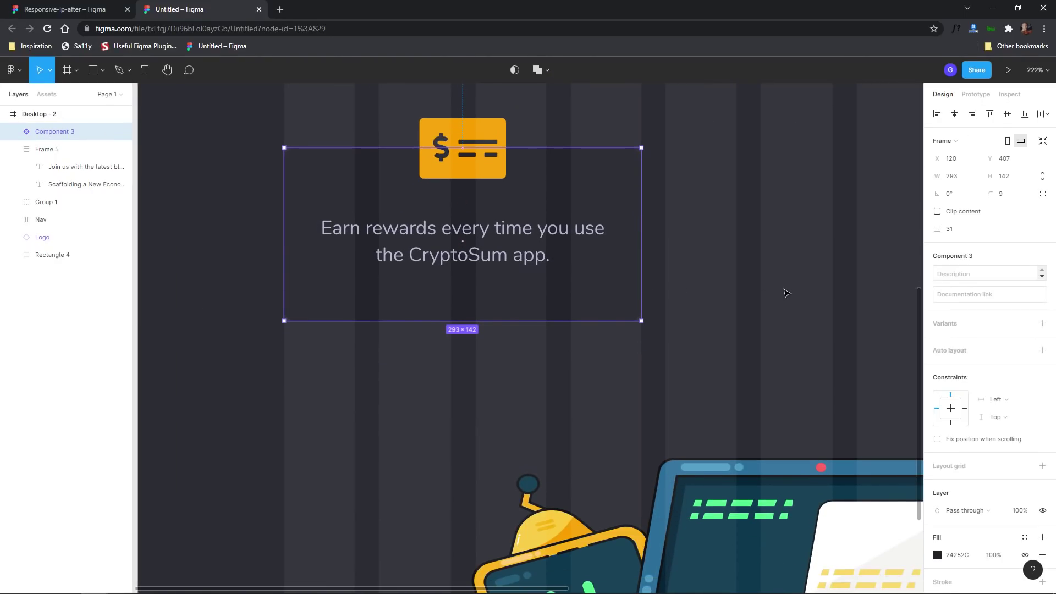
scroll(786, 293, down, 4)
scroll(786, 293, down, 6)
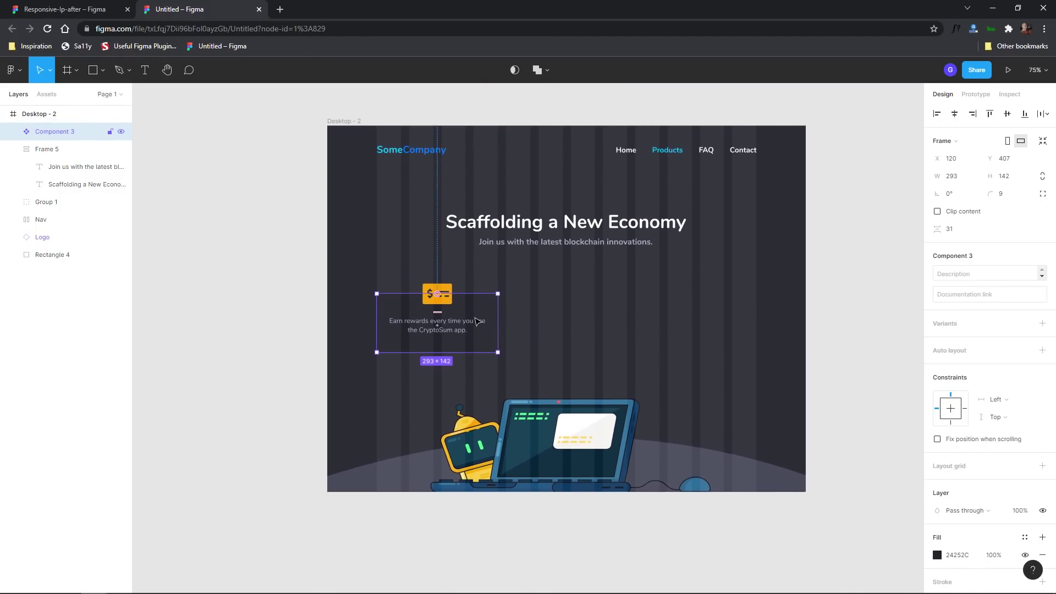
Duplicate the reward card twice in a row across the grid columns, with a gap of 20 between cards.
key(ctrl+d)
drag(449, 323, 577, 324)
key(ctrl+d)
click(789, 319)
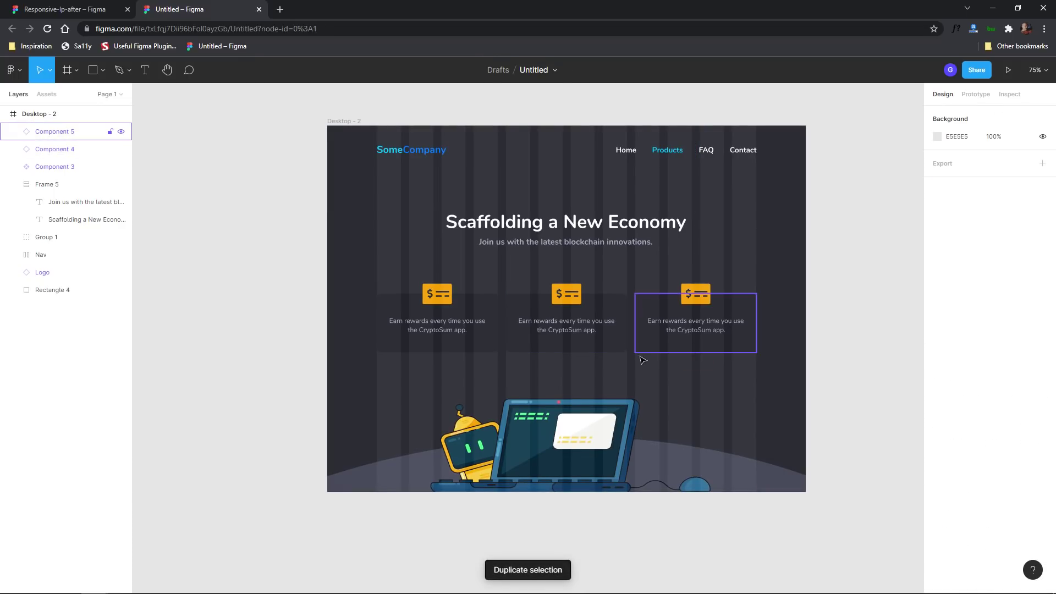
scroll(589, 360, up, 2)
drag(608, 375, 576, 388)
scroll(576, 387, down, 2)
Combine the three reward cards in a horizontal auto layout frame.
click(483, 342)
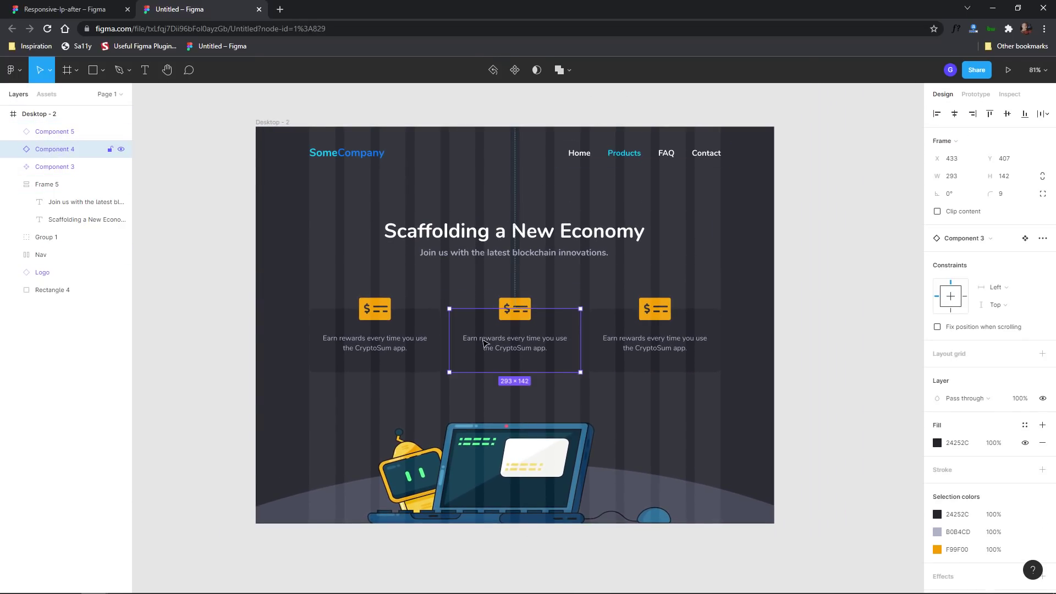
shift+click(380, 343)
shift+click(660, 349)
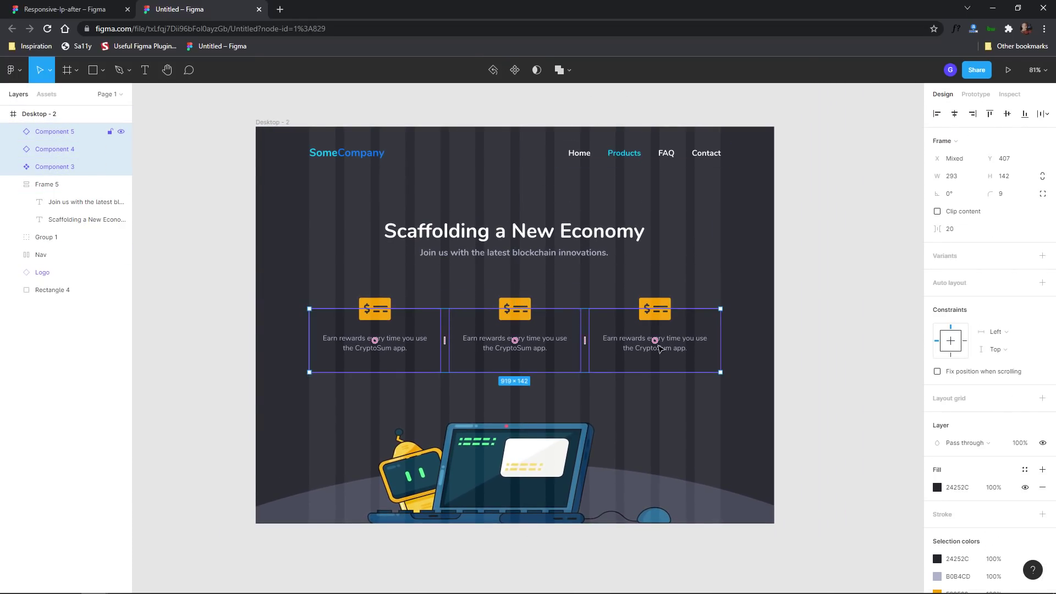
click(1042, 282)
Set the cards' auto layout frame to a fixed width with a Left and right horizontal constraint.
click(1015, 305)
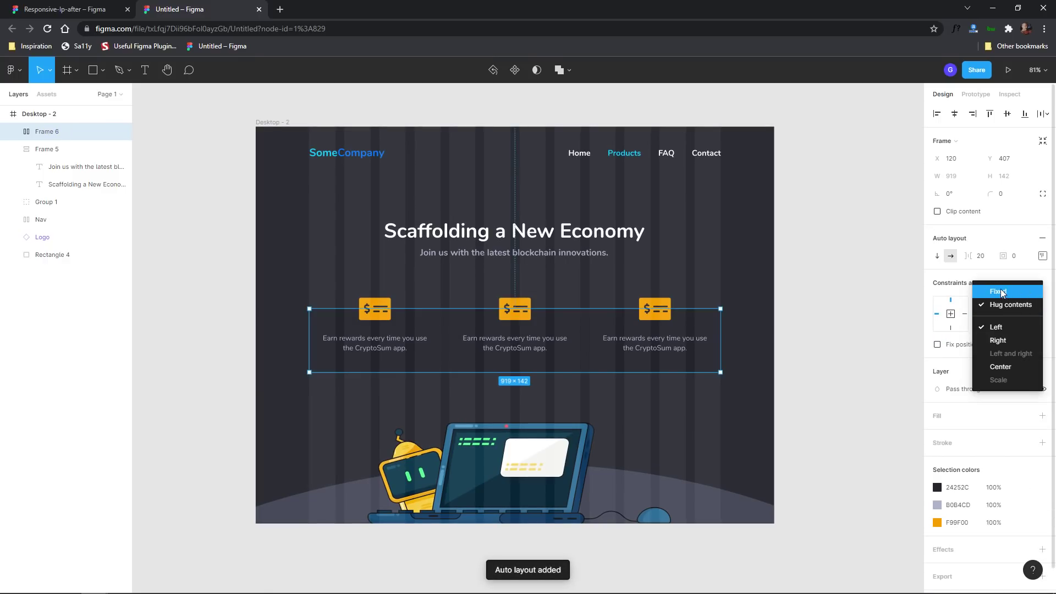
click(1000, 289)
click(1000, 305)
click(1001, 332)
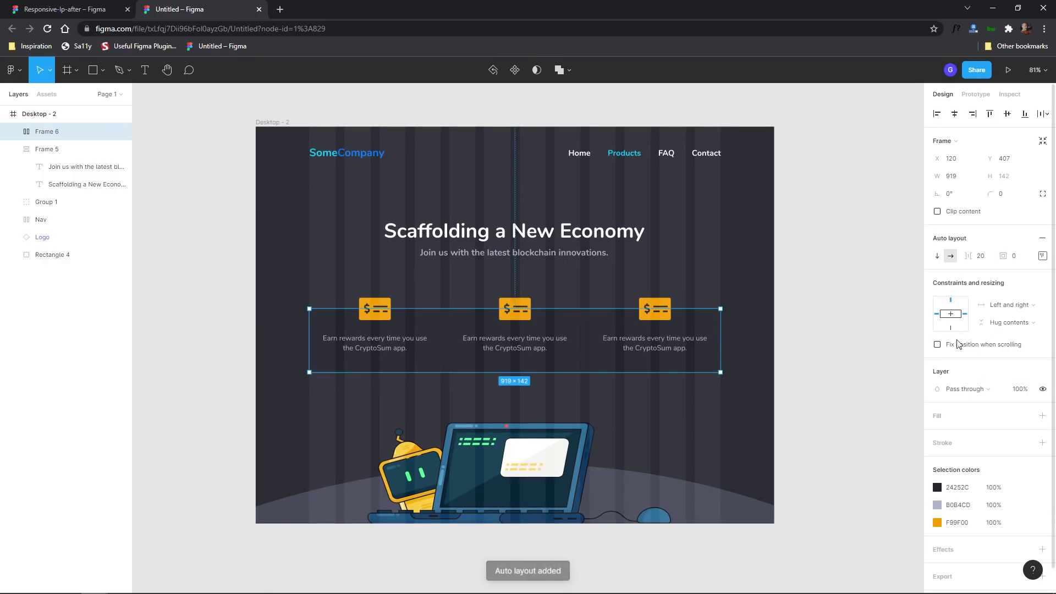
Set the horizontal resizing of all three reward cards to Fill container.
click(795, 333)
click(527, 330)
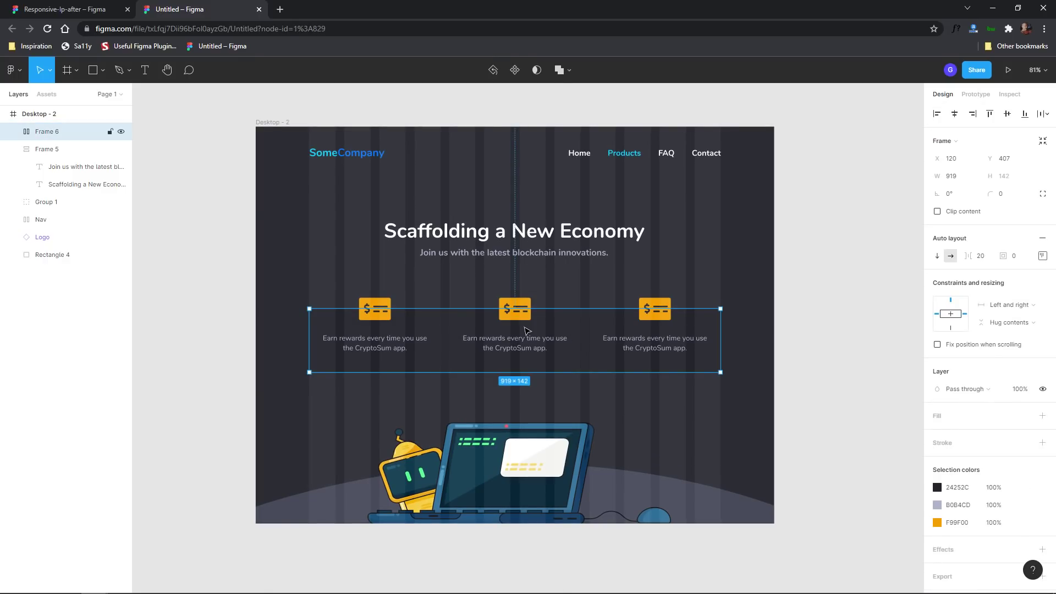
double_click(384, 341)
shift+click(515, 345)
shift+click(644, 345)
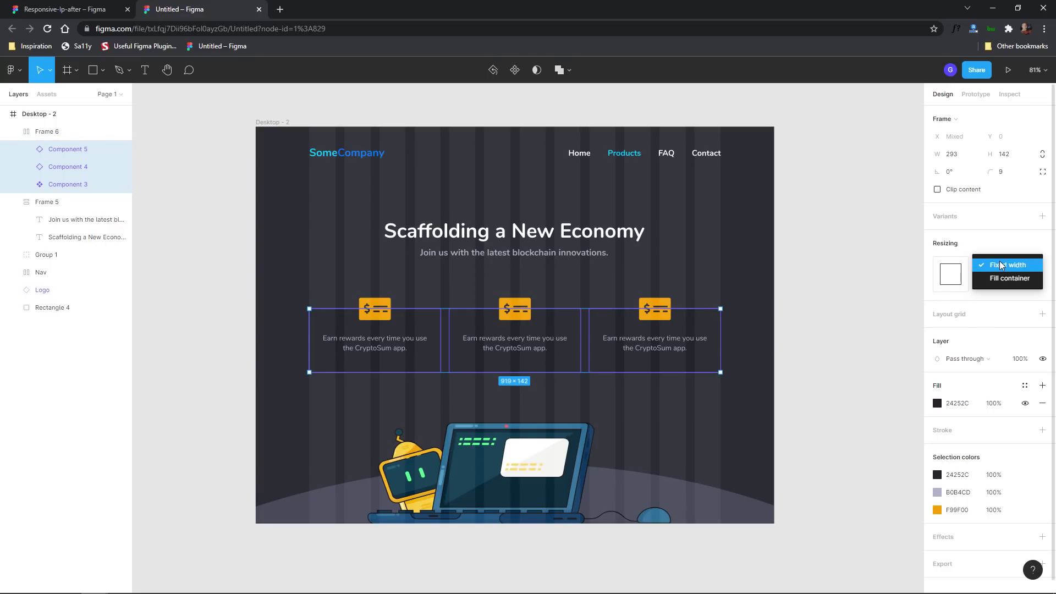
click(1008, 278)
click(793, 292)
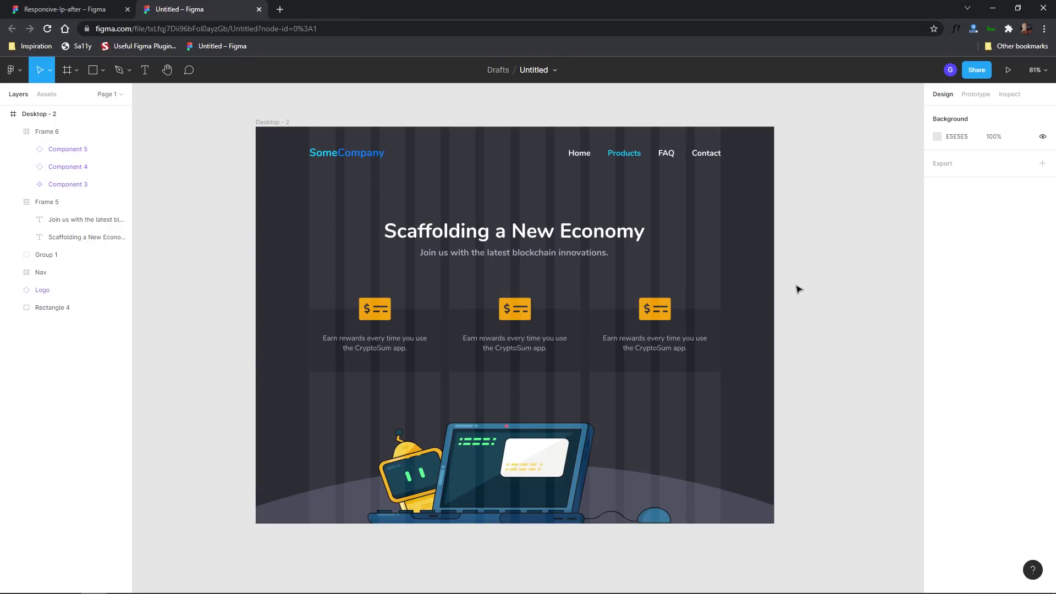
Hide the Desktop - 2 layout grid and test the cards by narrowing the frame to 626 and widening it to 1086.
click(272, 122)
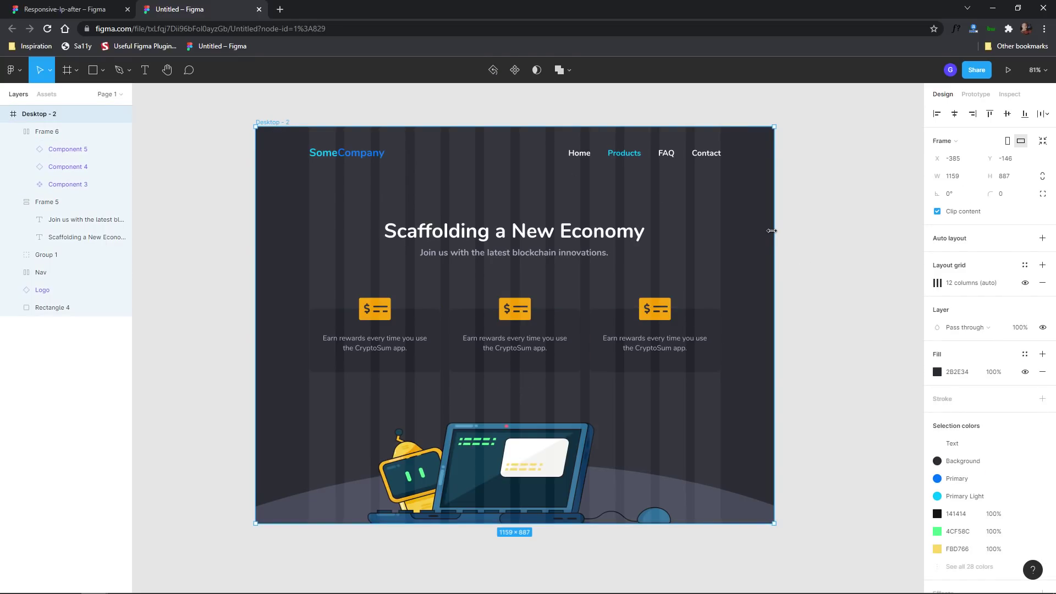
click(1025, 284)
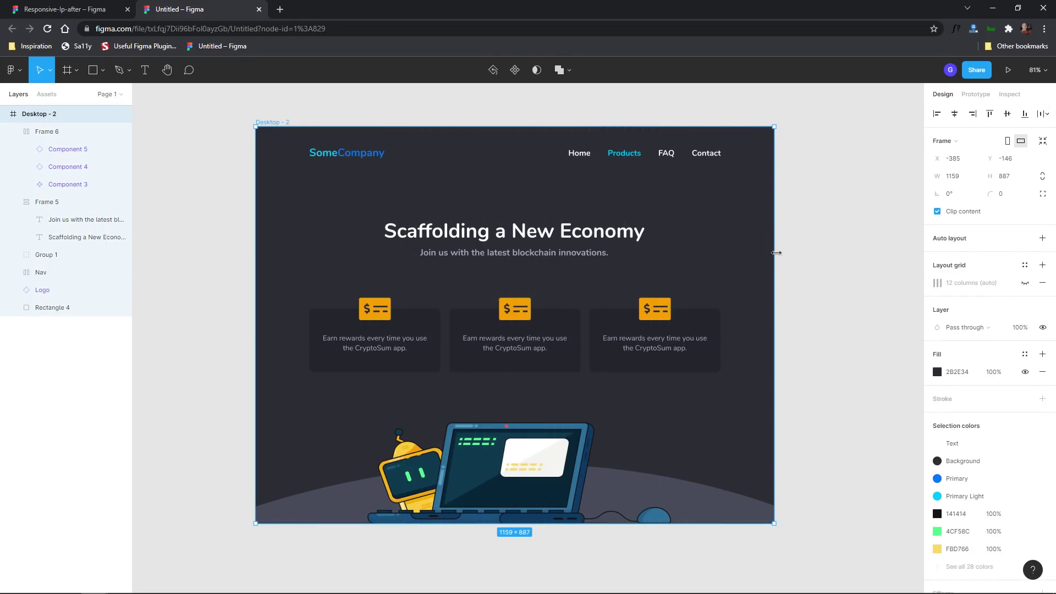
drag(773, 254, 535, 278)
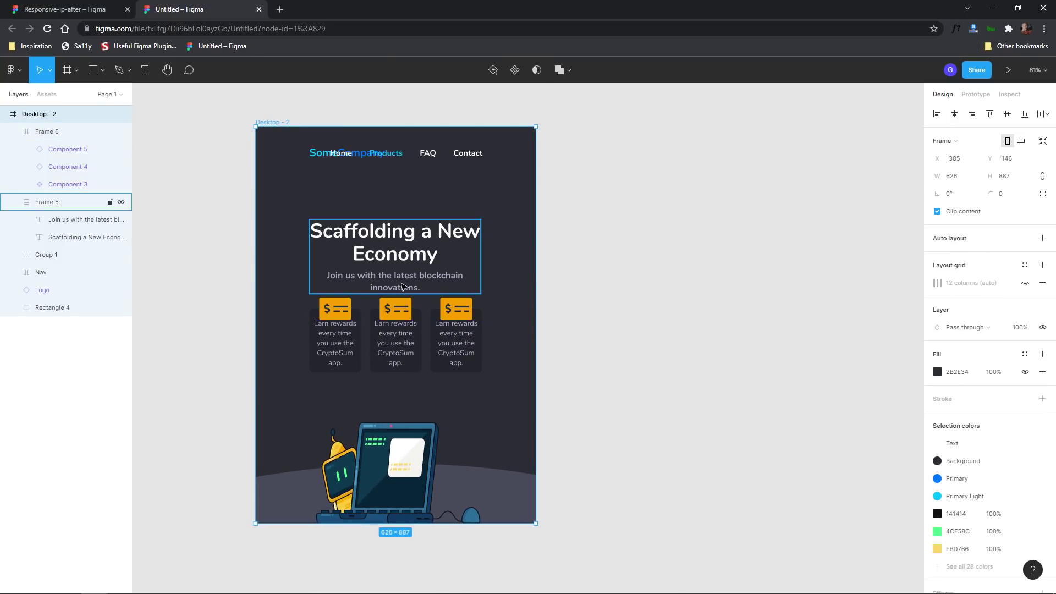
drag(535, 254, 742, 267)
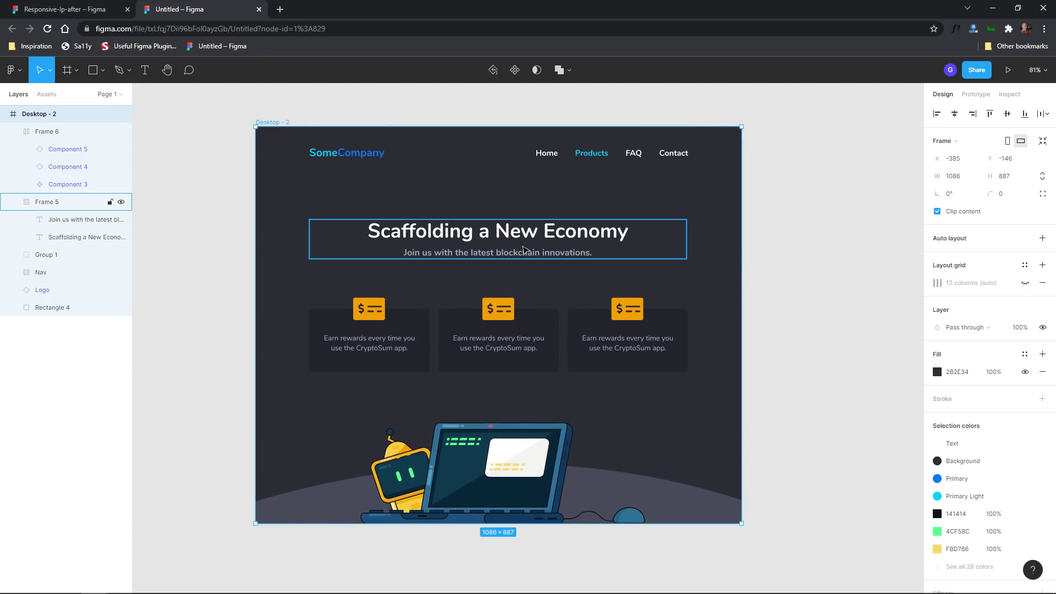
Wrap the heading frame and the reward cards frame together in a new frame.
click(523, 247)
shift+click(517, 342)
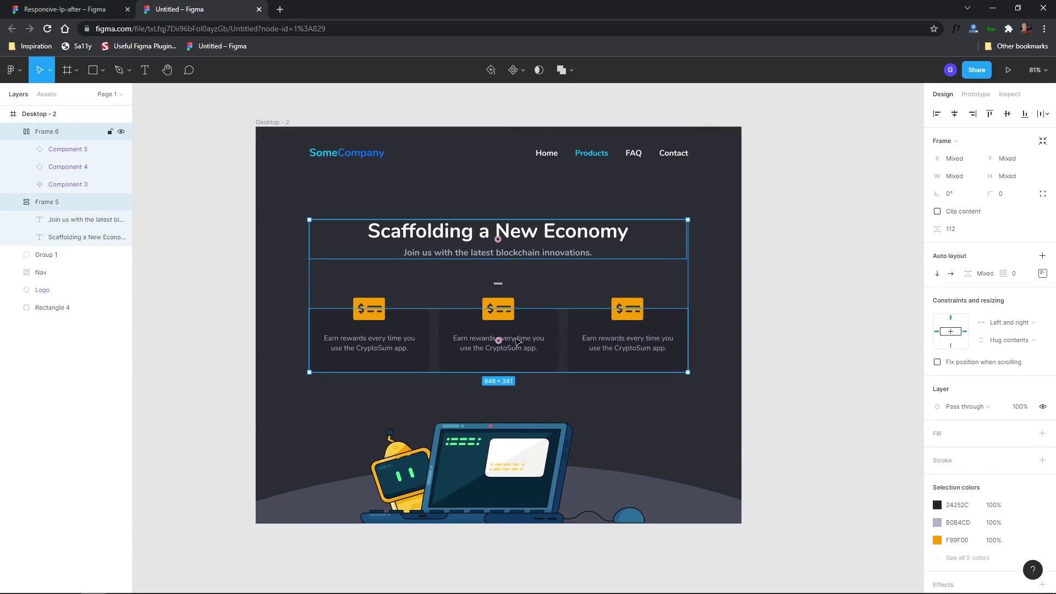
right_click(544, 342)
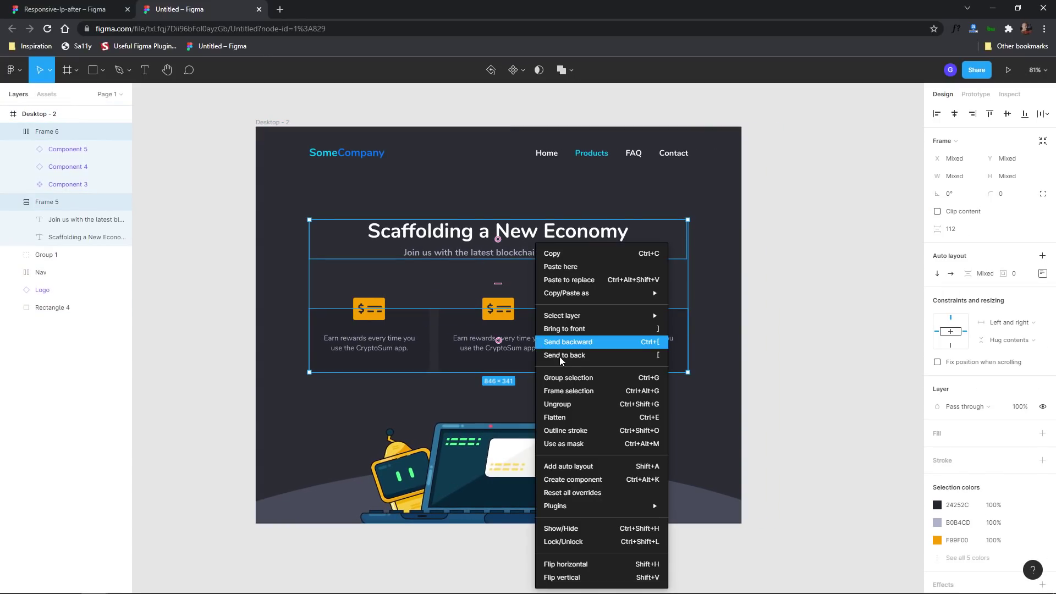
click(570, 395)
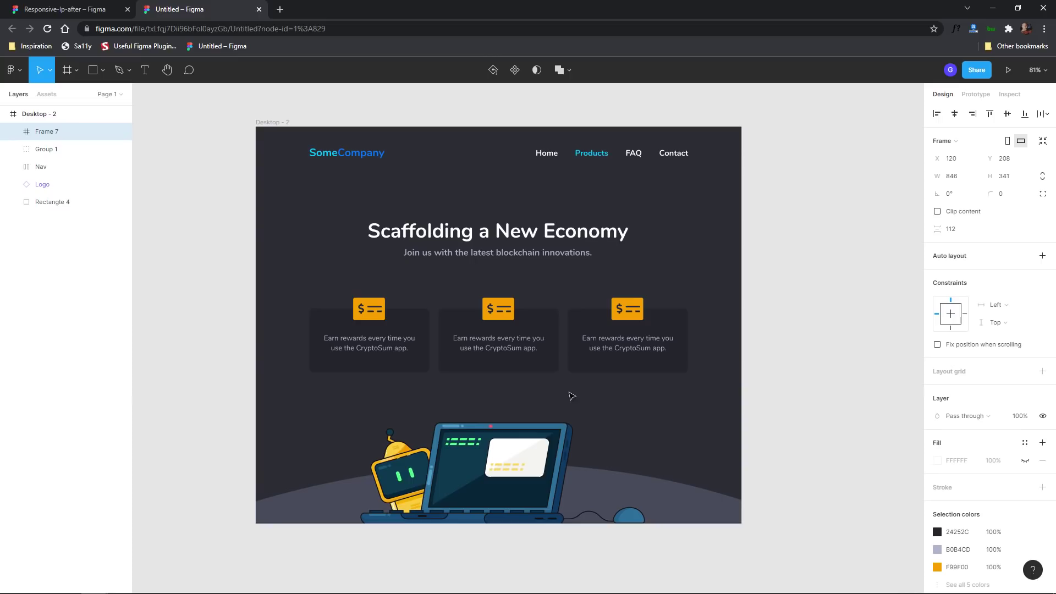
Apply vertical auto layout to the new wrapper frame and give it a fixed width with a Left and right horizontal constraint.
click(1041, 256)
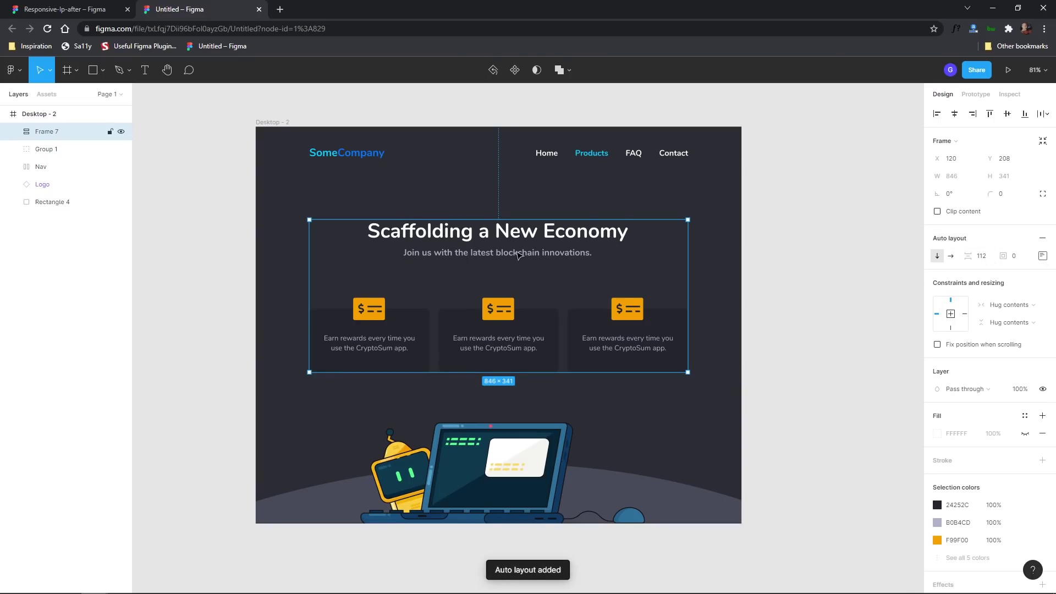
click(1008, 305)
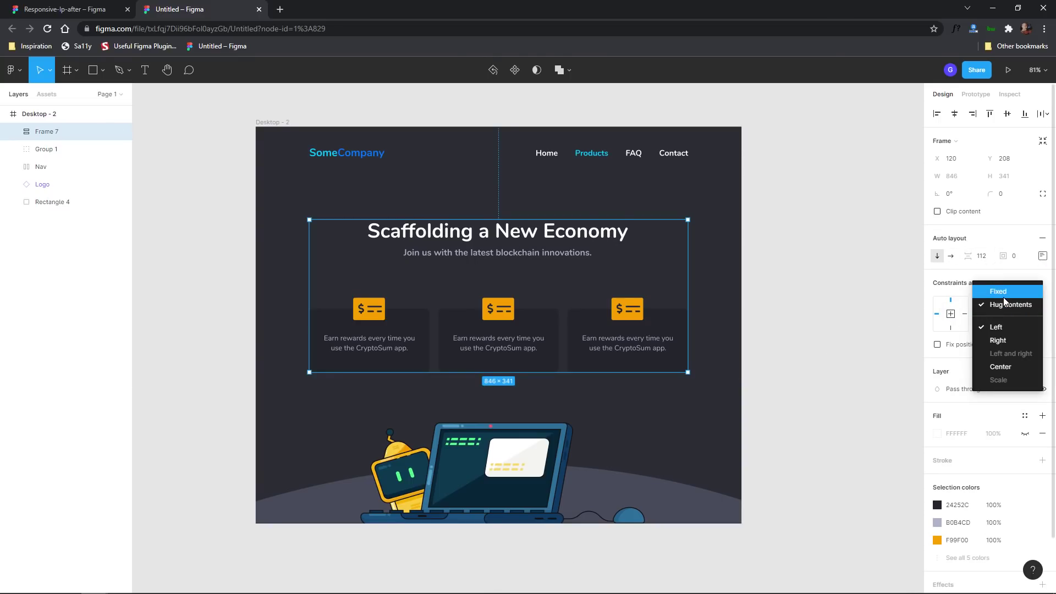
click(1008, 288)
click(1000, 325)
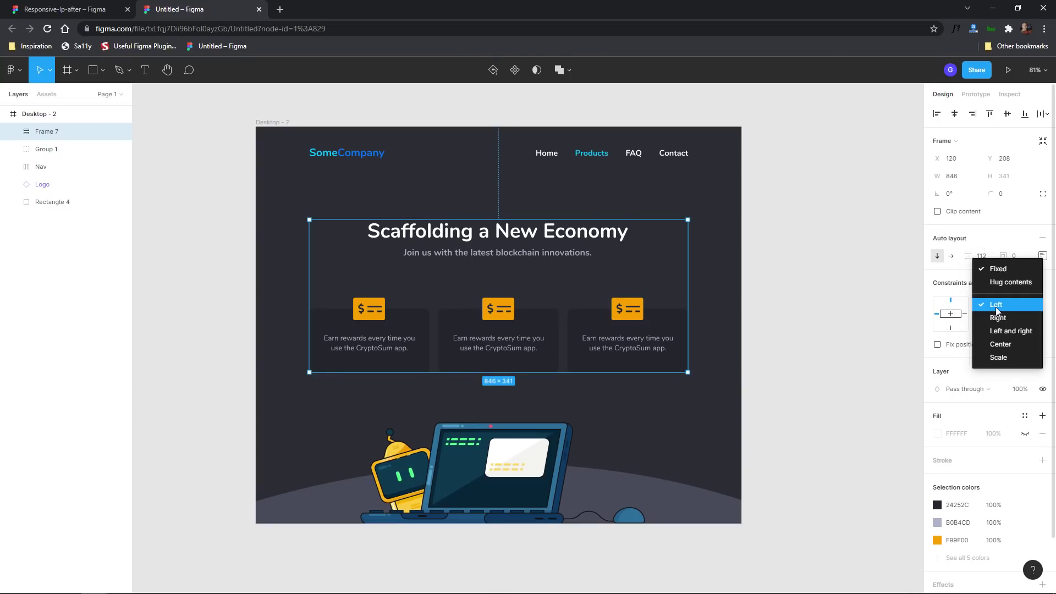
click(1000, 337)
Set the horizontal resizing of the nested heading frame and cards frame to Fill container.
double_click(536, 241)
shift+click(514, 333)
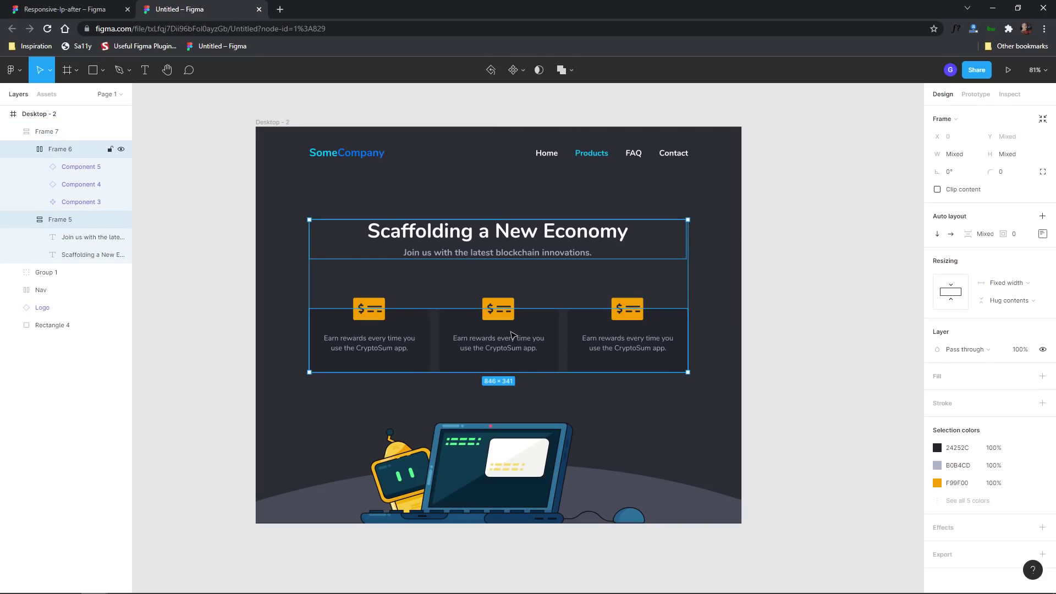
click(996, 285)
click(1002, 308)
click(437, 192)
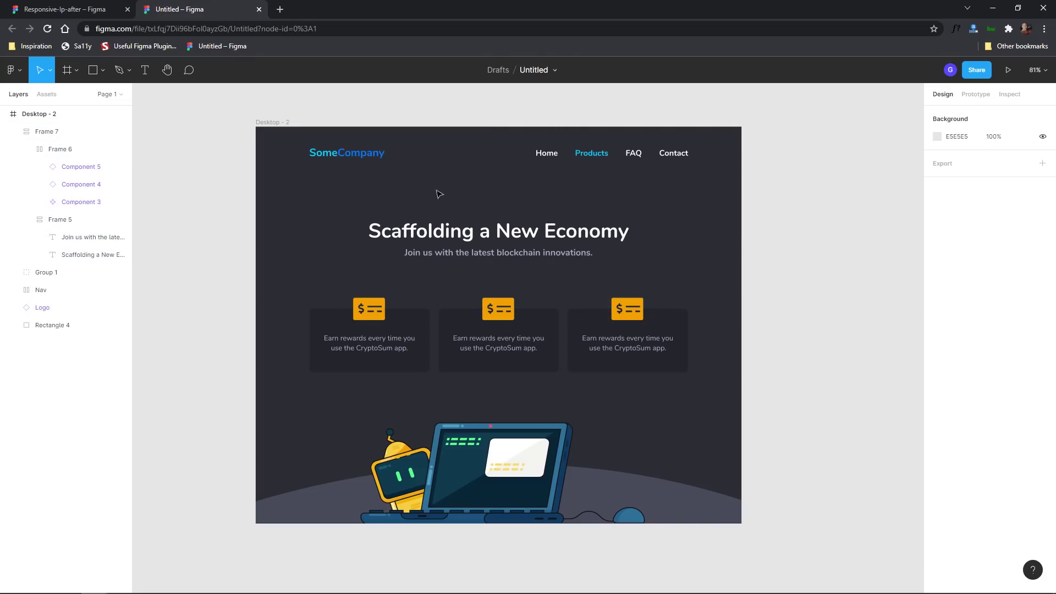
Narrow Desktop - 2 to 960 wide and reduce the spacing between the heading and the cards to 88.
click(272, 122)
drag(739, 226, 713, 238)
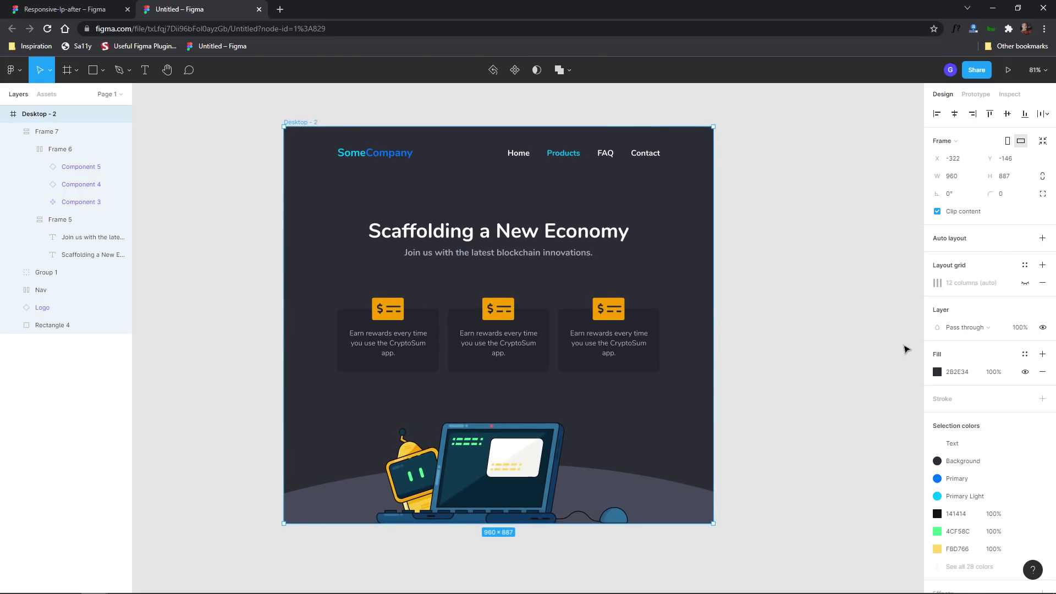
click(574, 246)
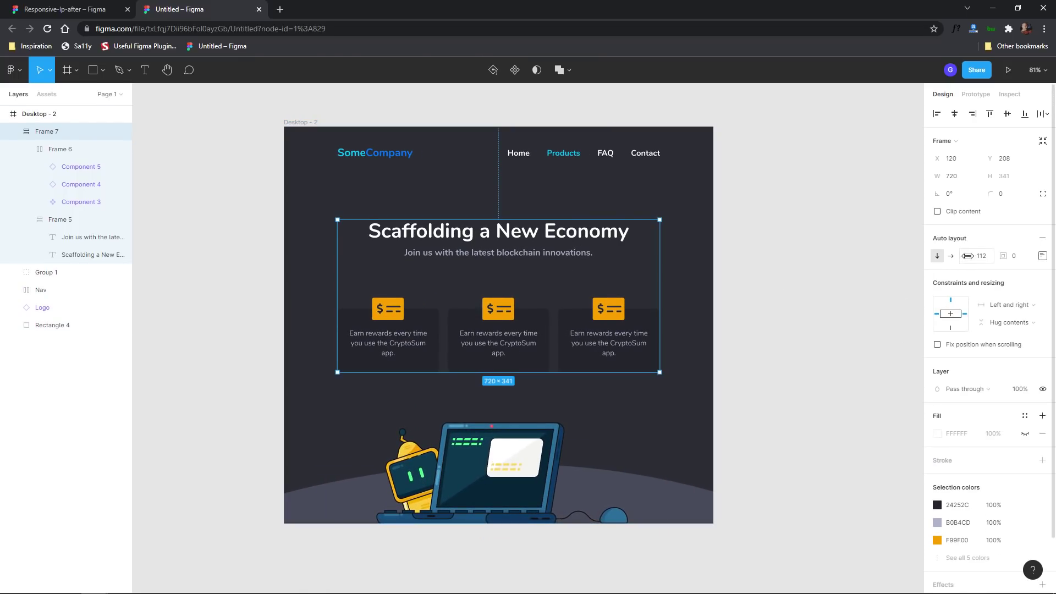
drag(968, 257, 946, 257)
click(790, 303)
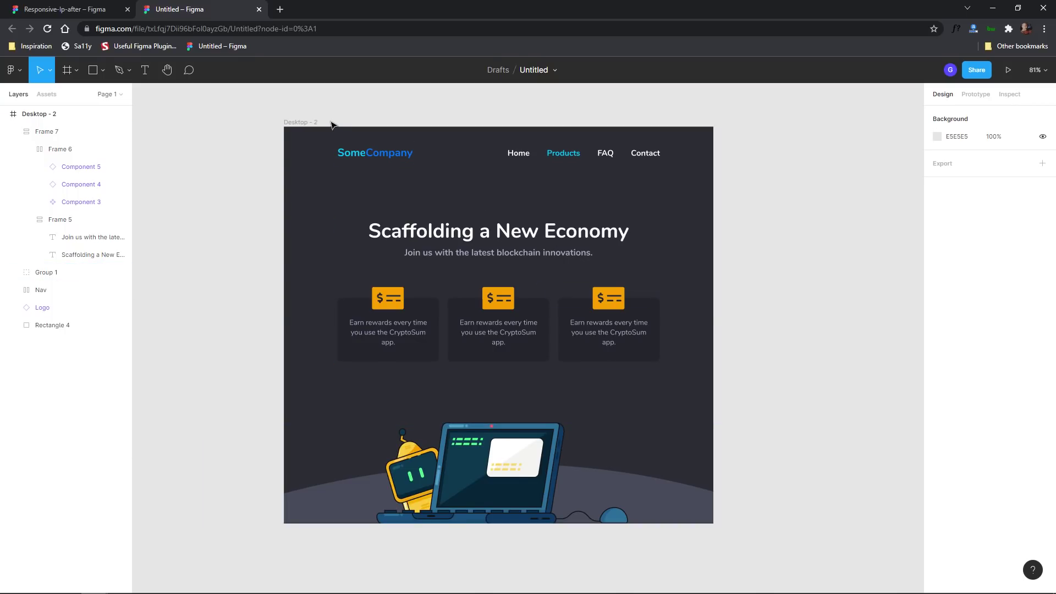
Test the responsive layout by narrowing Desktop - 2 to 952 and widening it to 1122.
click(300, 122)
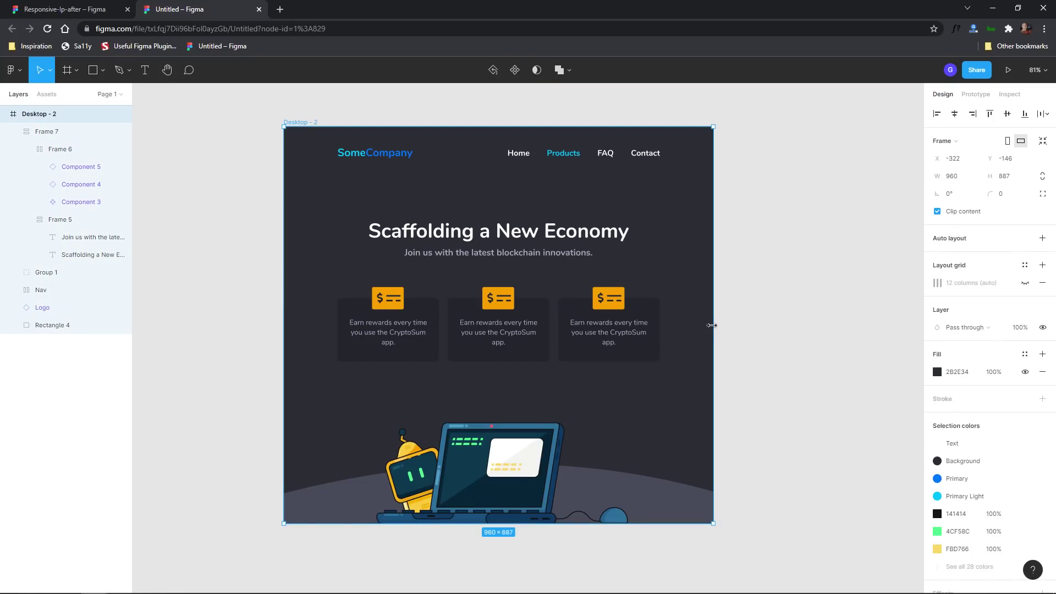
mouse_move(713, 333)
mouse_down()
mouse_move(625, 335)
mouse_move(712, 333)
mouse_up()
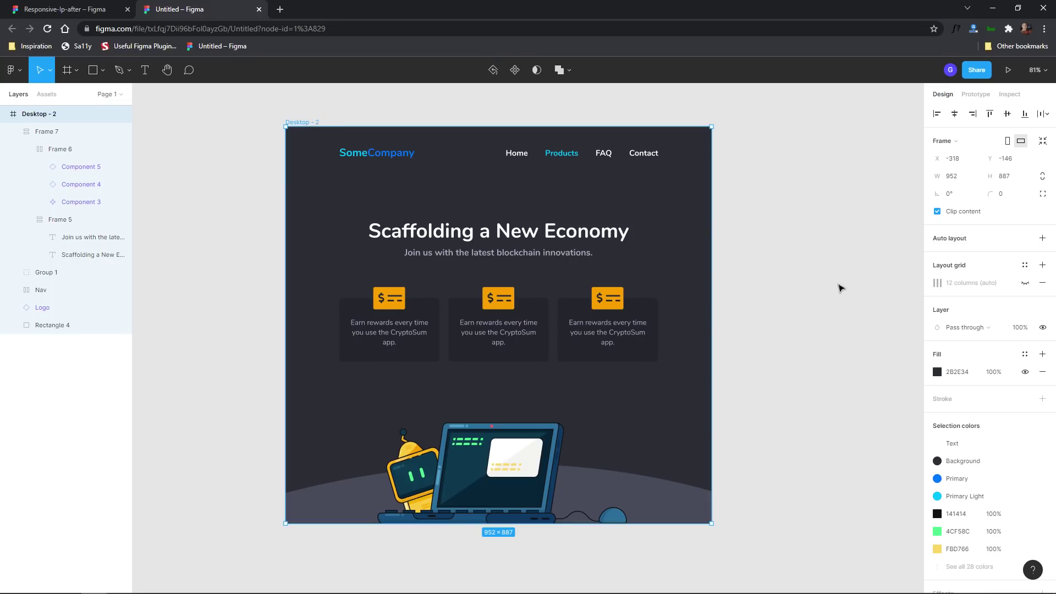
click(1025, 283)
click(1025, 283)
drag(710, 283, 751, 283)
Ungroup the illustration and set the robot and laptop artwork's vertical constraint to Bottom.
click(535, 488)
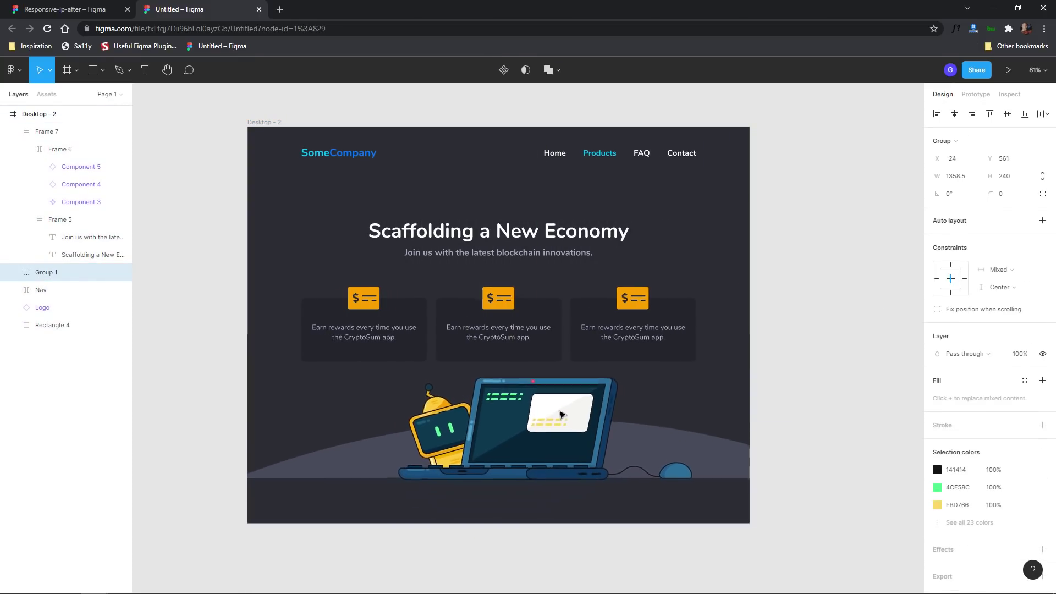
right_click(531, 464)
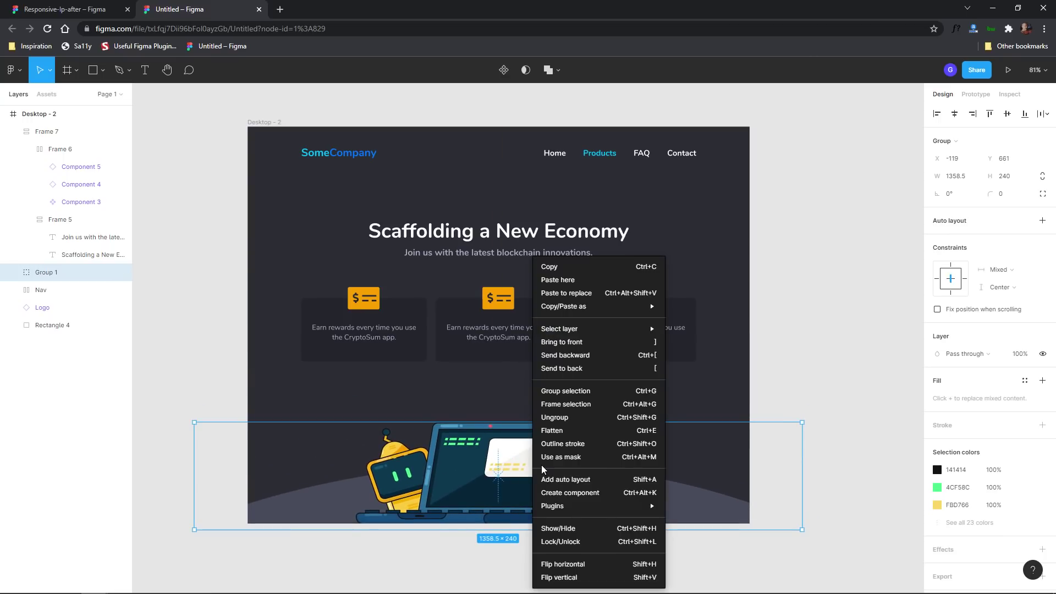
click(570, 417)
click(526, 468)
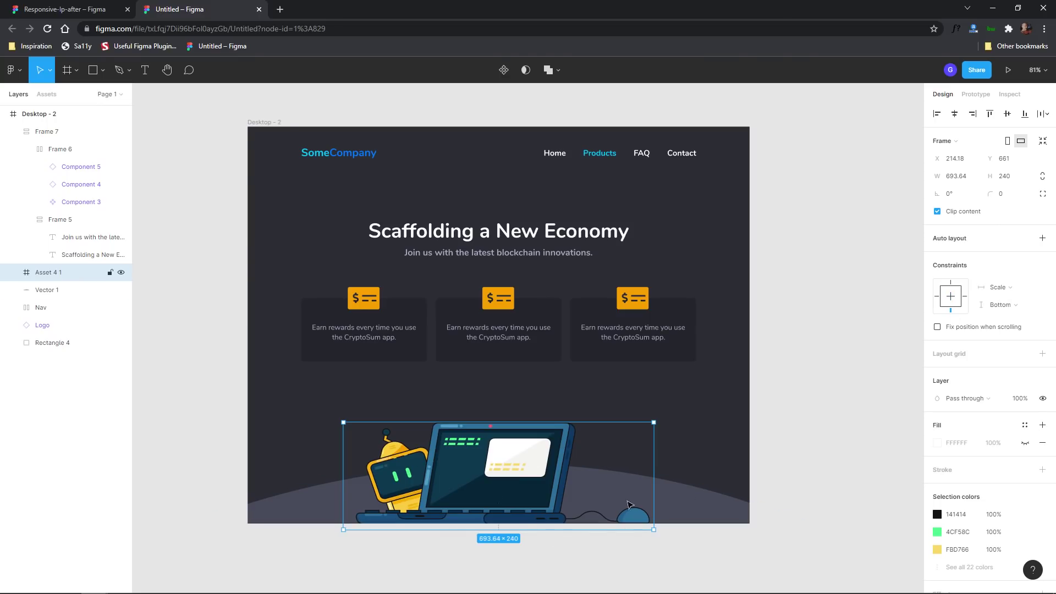
Constrain the ground curve behind the laptop to the bottom and shorten Desktop - 2 to a height of 881.
click(250, 117)
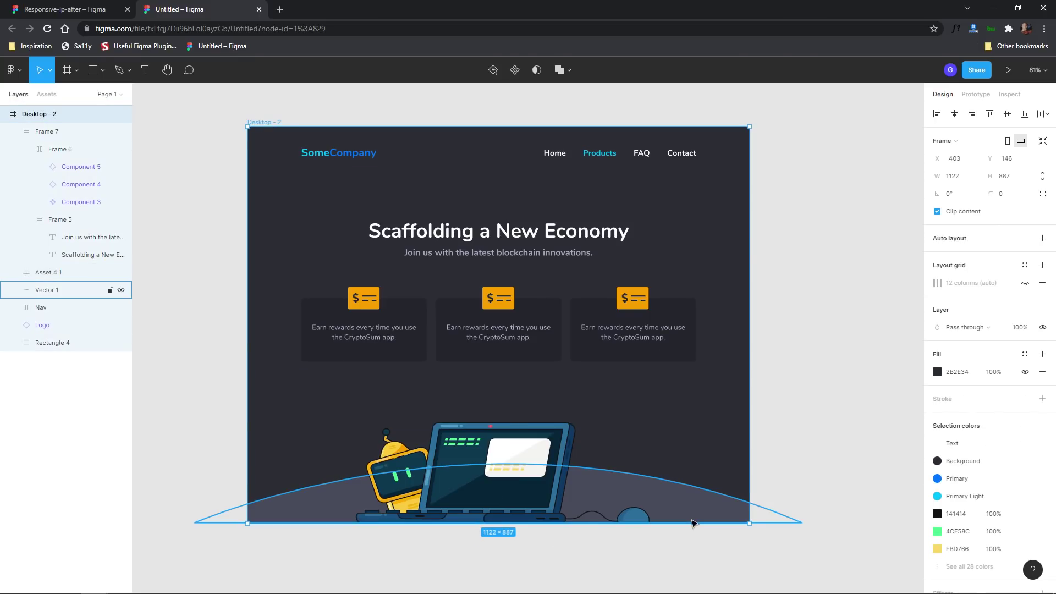
mouse_move(690, 523)
mouse_down()
mouse_move(684, 459)
mouse_move(692, 523)
mouse_up()
click(695, 499)
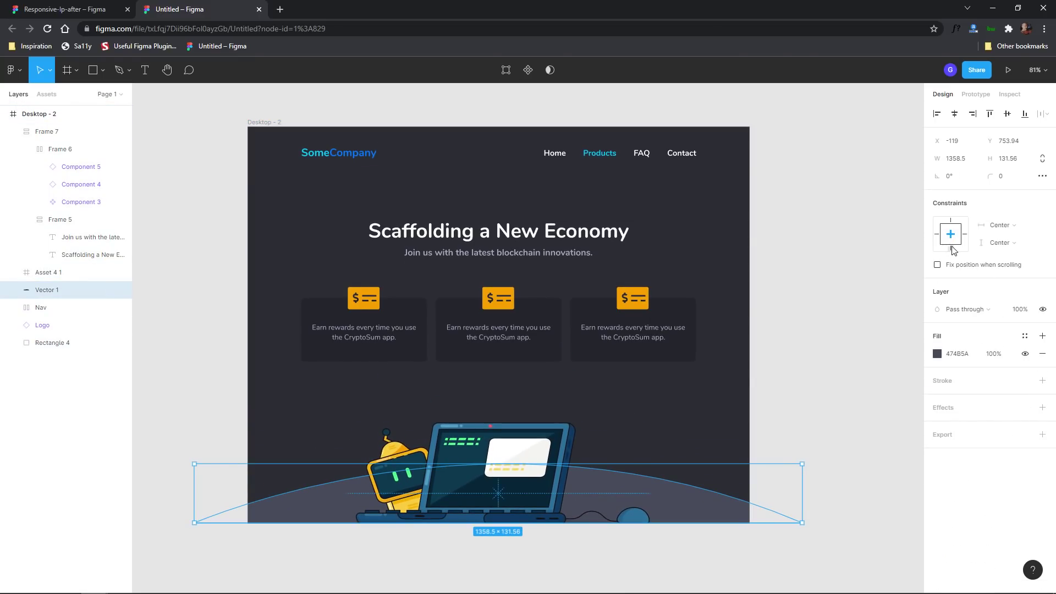
click(264, 122)
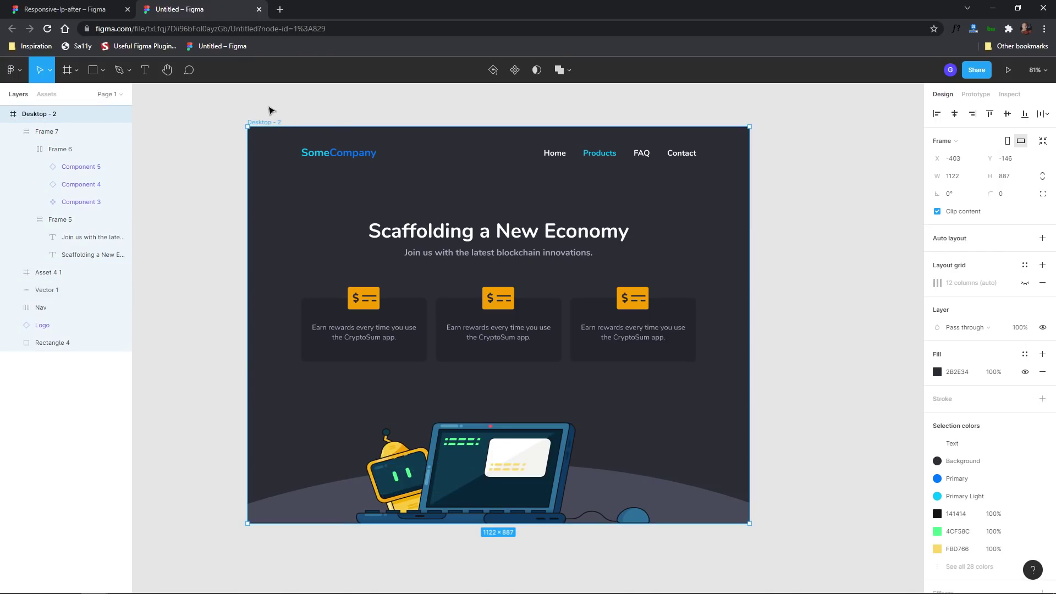
mouse_move(676, 524)
mouse_down()
mouse_move(680, 493)
mouse_move(681, 541)
mouse_move(682, 520)
mouse_up()
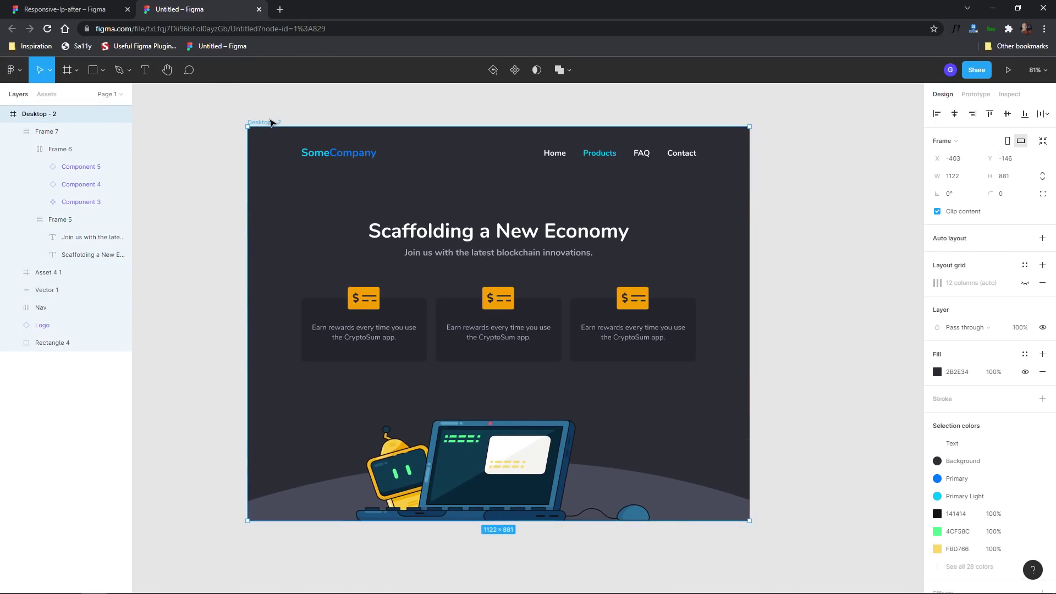
Set the horizontal constraint of the laptop artwork and the ground curve to Center, and widen Desktop - 2 to 1412.
click(539, 482)
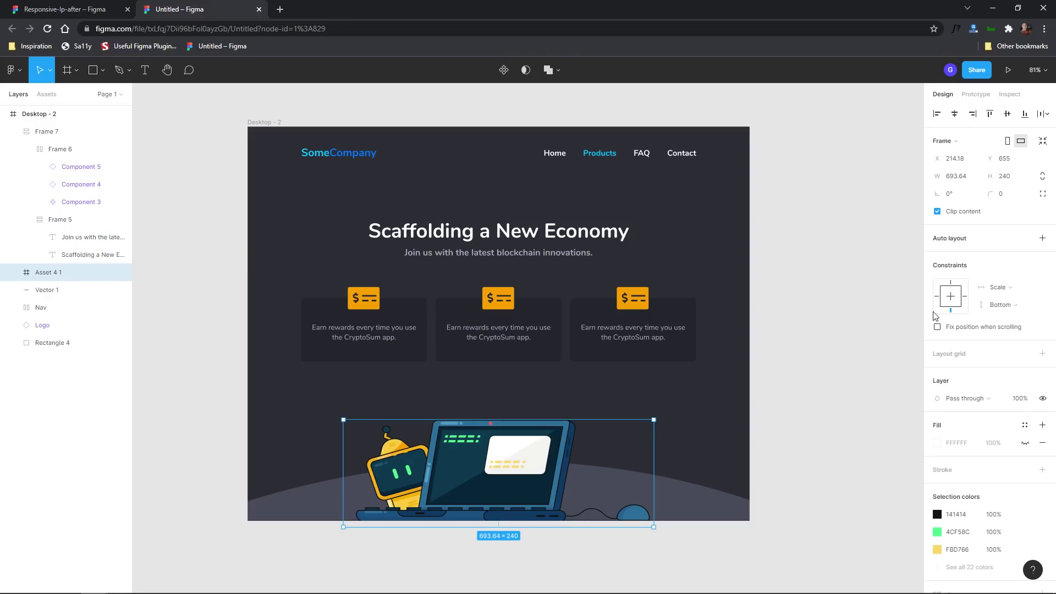
click(698, 509)
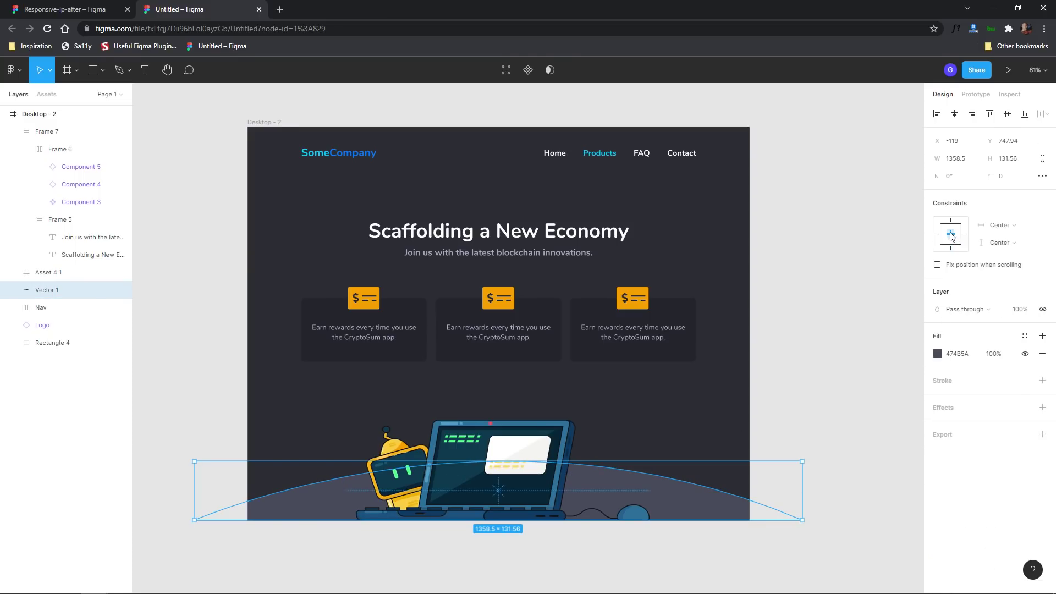
click(266, 123)
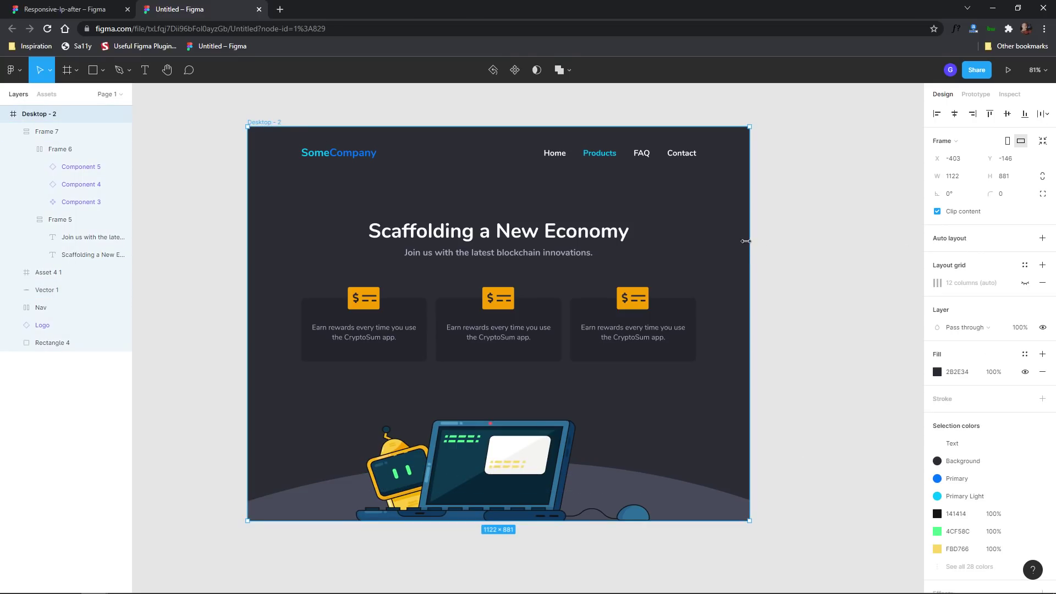
drag(745, 241, 816, 269)
Duplicate the Desktop - 2 frame and place the copy beside the original on the canvas.
click(862, 255)
scroll(860, 231, down, 2)
drag(865, 231, 682, 240)
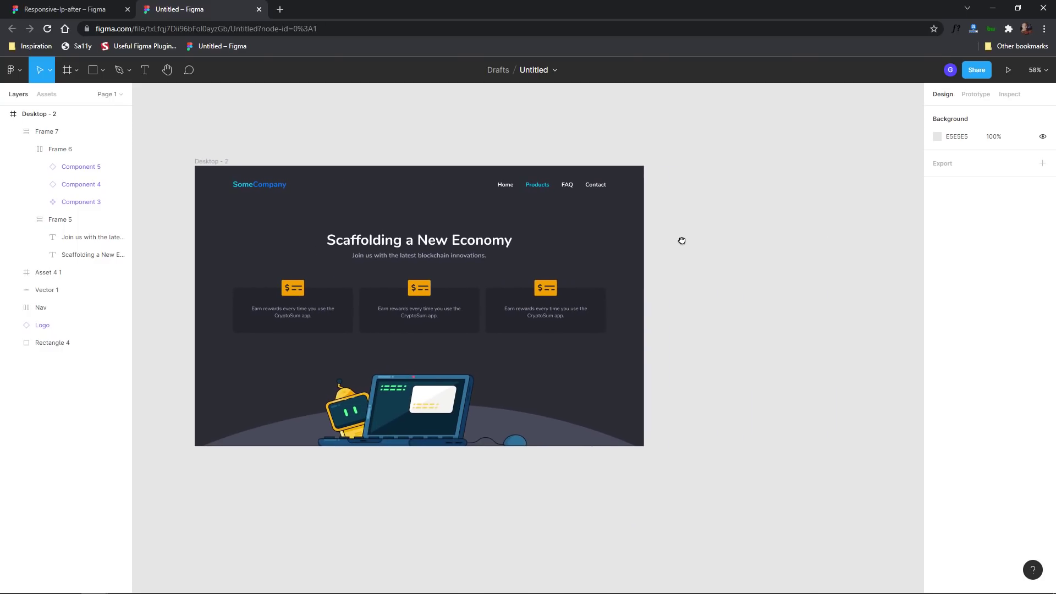
scroll(682, 240, down, 1)
click(270, 172)
drag(269, 173, 678, 180)
click(759, 145)
drag(783, 152, 432, 146)
scroll(385, 144, up, 1)
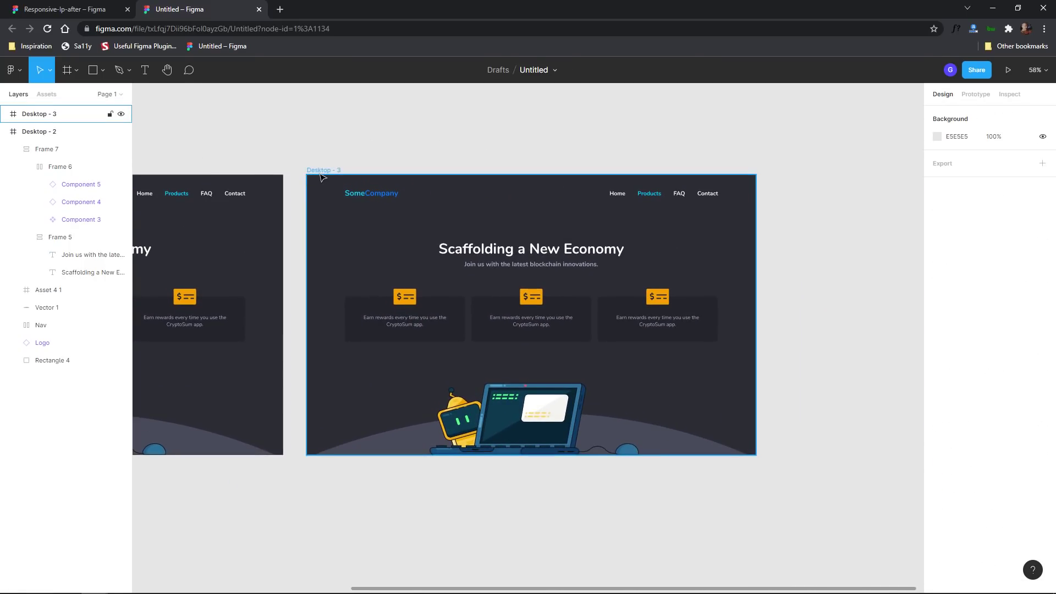
Set the Desktop - 3 layout grid to 8 columns with a margin of 60.
click(321, 172)
click(942, 286)
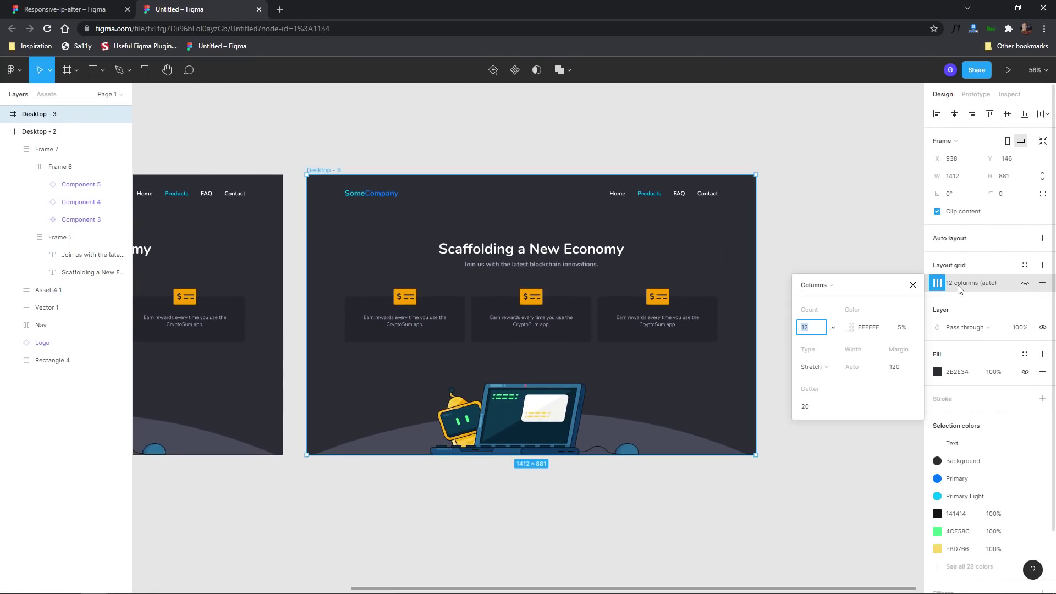
key(Return)
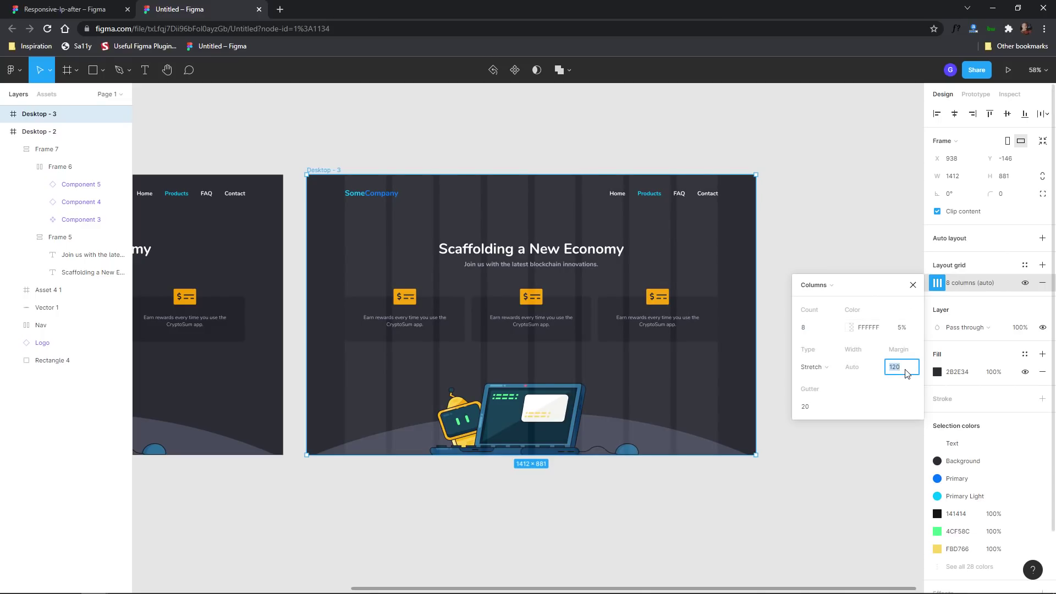
key(Return)
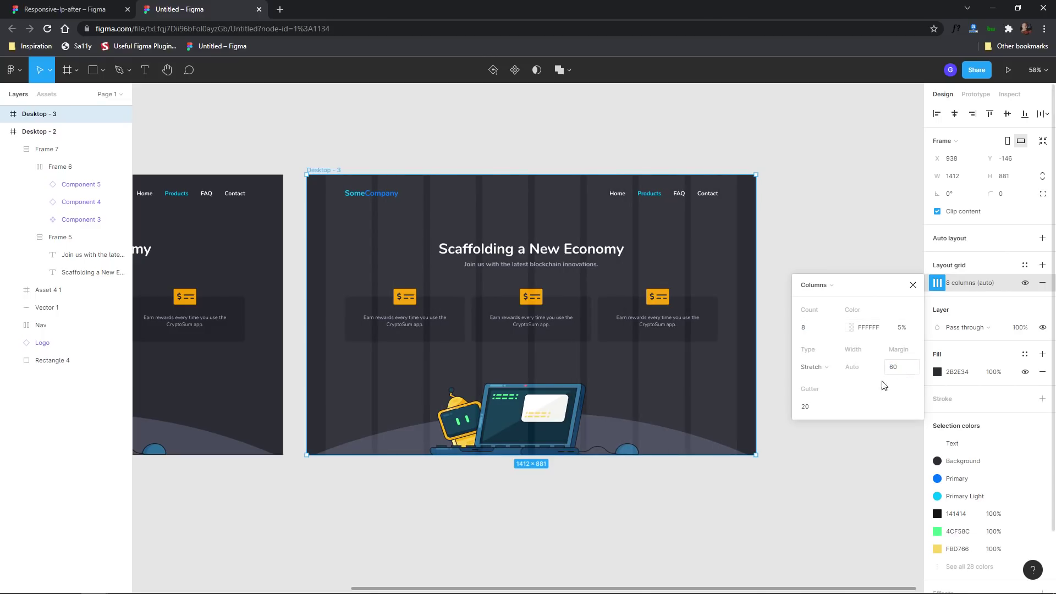
click(775, 333)
Move the Desktop - 3 logo and navigation outward to align with the outer edges of the 8-column grid.
scroll(440, 217, up, 1)
click(346, 196)
drag(347, 198, 344, 198)
drag(625, 197, 647, 197)
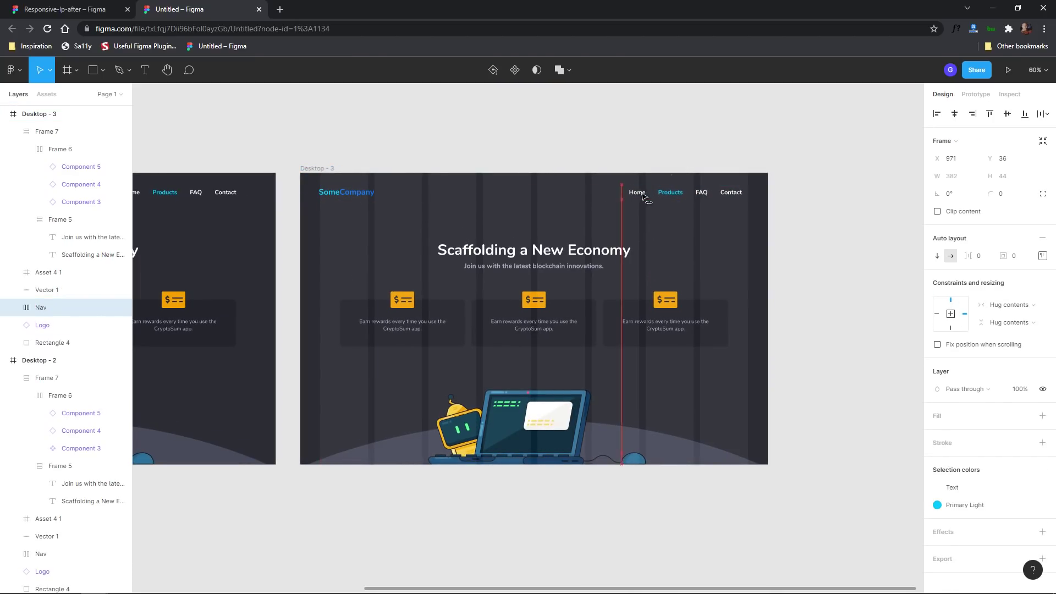
Narrow the Desktop - 3 frame to a tablet-like width.
click(640, 247)
scroll(546, 356, up, 1)
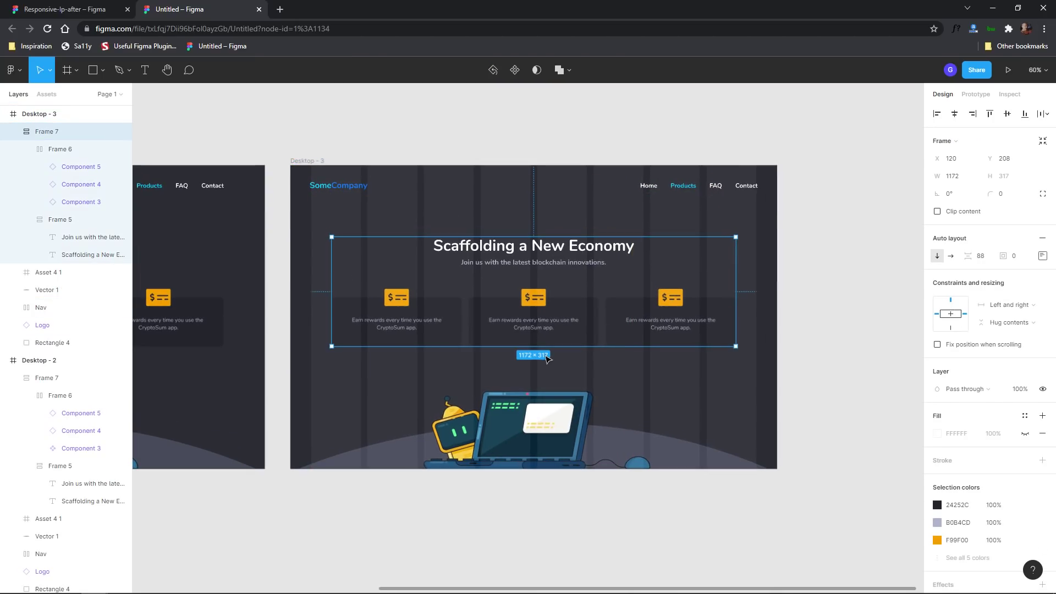
click(296, 153)
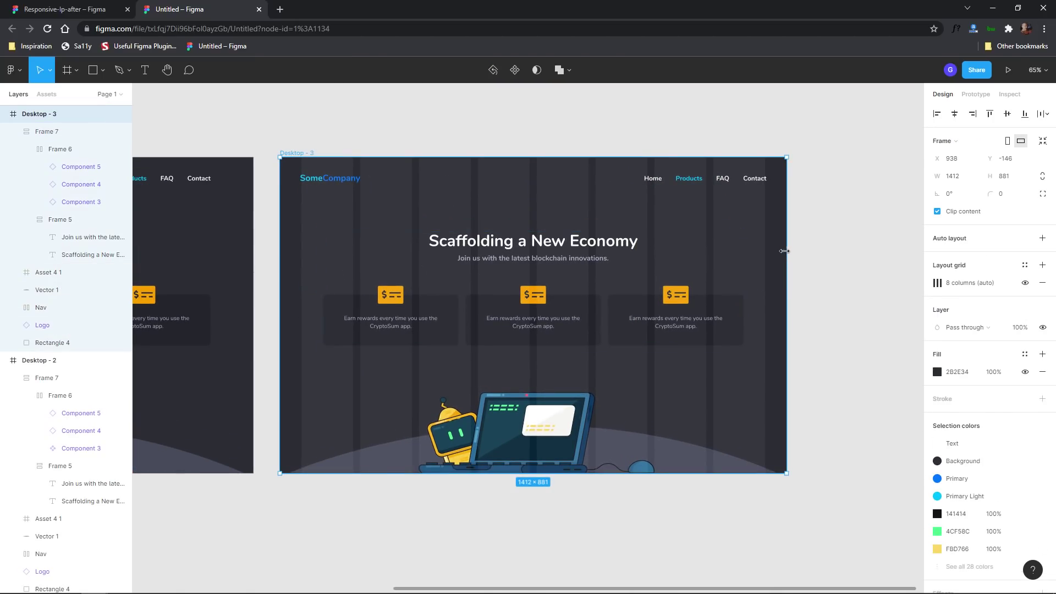
drag(779, 252, 676, 259)
click(749, 266)
Widen the Desktop - 3 heading and cards frame symmetrically to the grid margins, about 674 wide.
scroll(710, 275, up, 2)
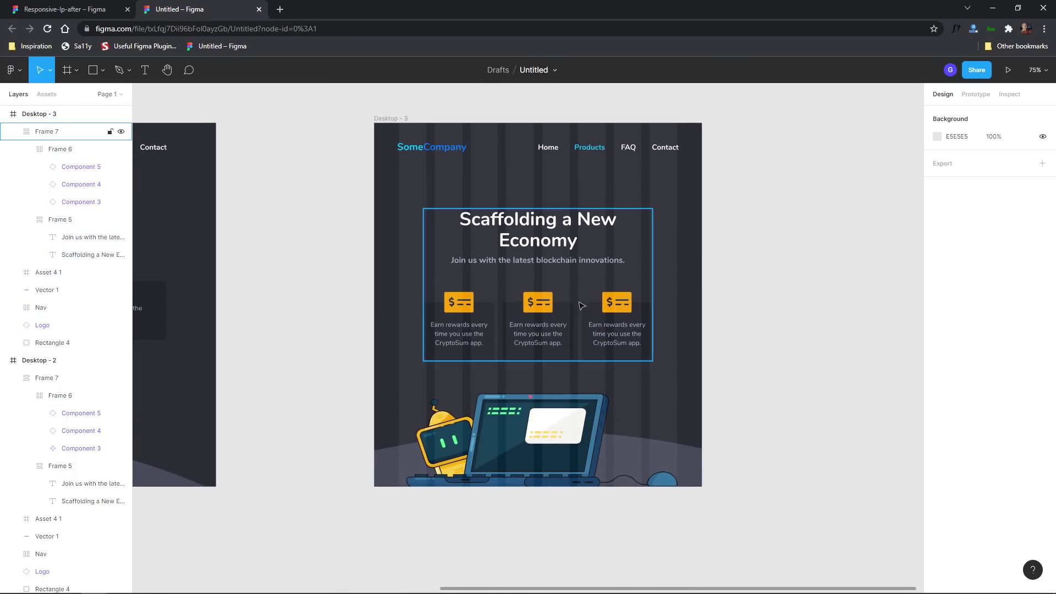
click(572, 290)
drag(652, 240, 676, 237)
click(790, 251)
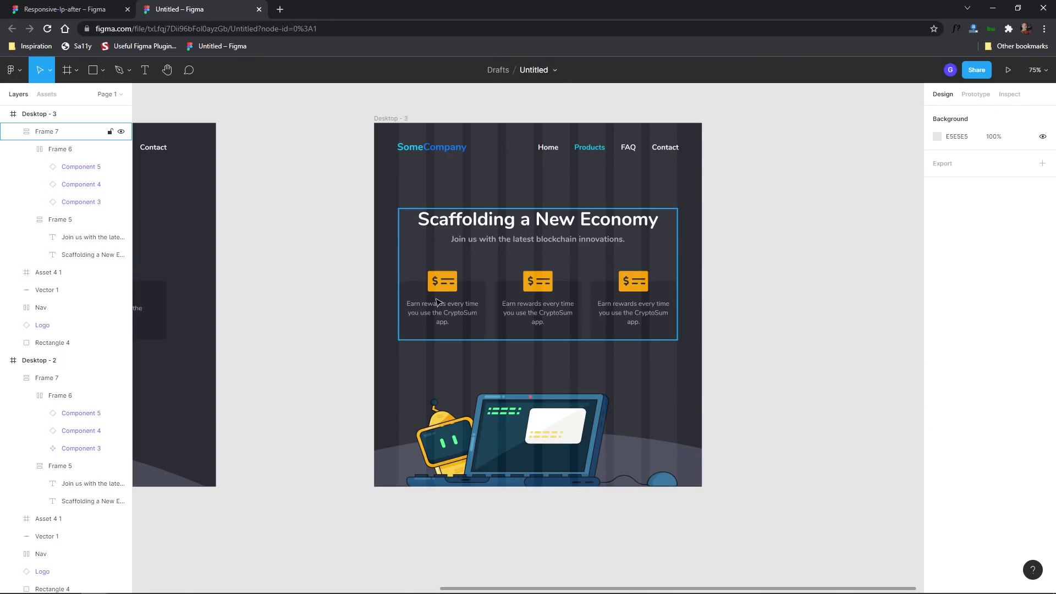
Duplicate the reward cards row in Desktop - 3 to stack a second row beneath it.
scroll(587, 302, down, 1)
drag(557, 353, 719, 334)
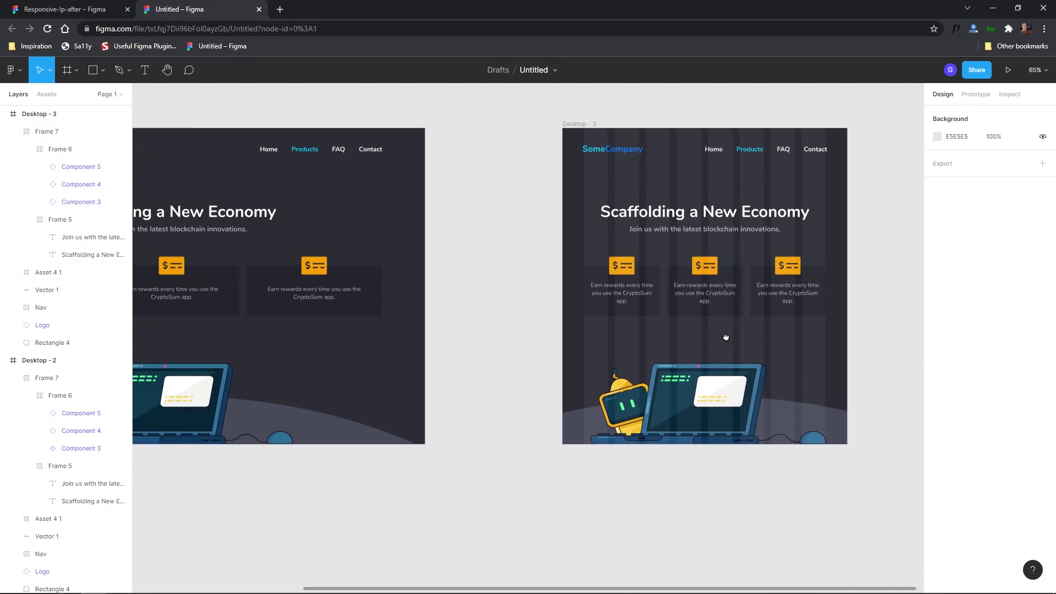
scroll(724, 297, up, 1)
scroll(792, 338, up, 3)
drag(792, 338, 687, 375)
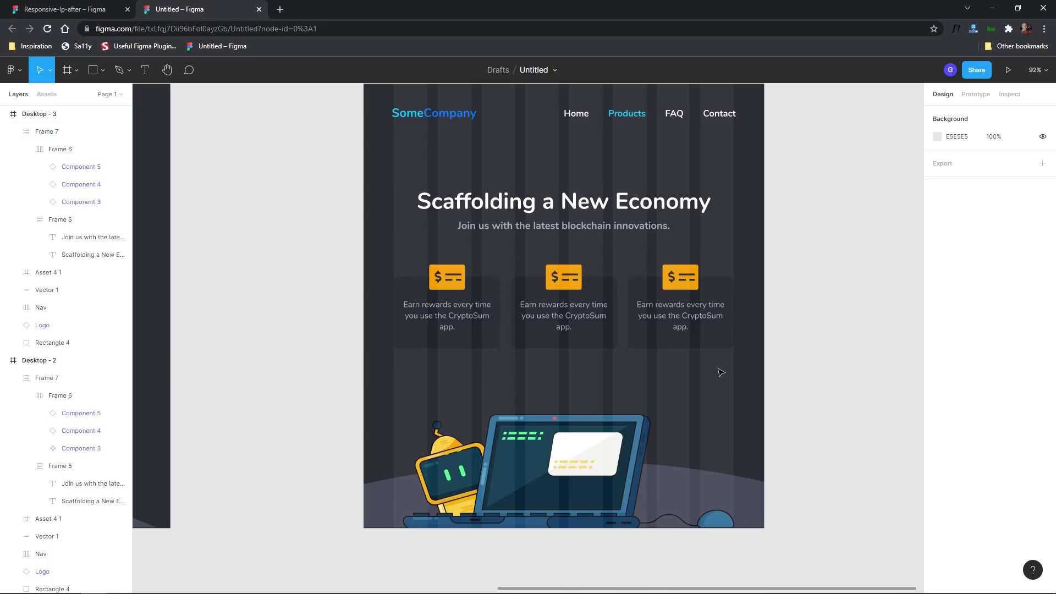
double_click(564, 324)
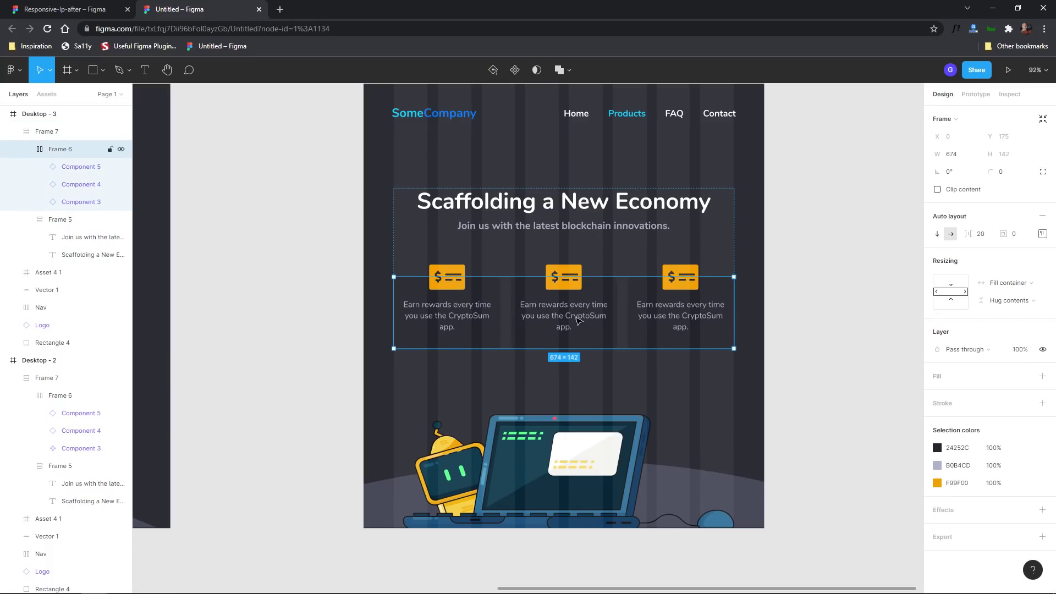
key(ctrl+d)
Delete the middle card from both reward card rows, leaving two cards per row.
click(591, 424)
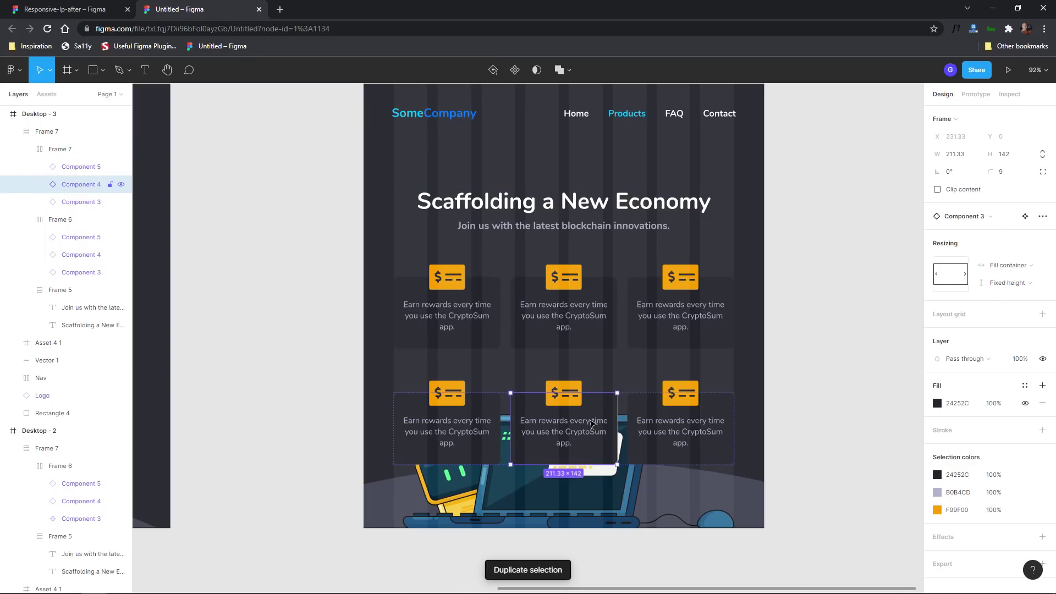
key(Delete)
click(588, 322)
double_click(586, 314)
key(Delete)
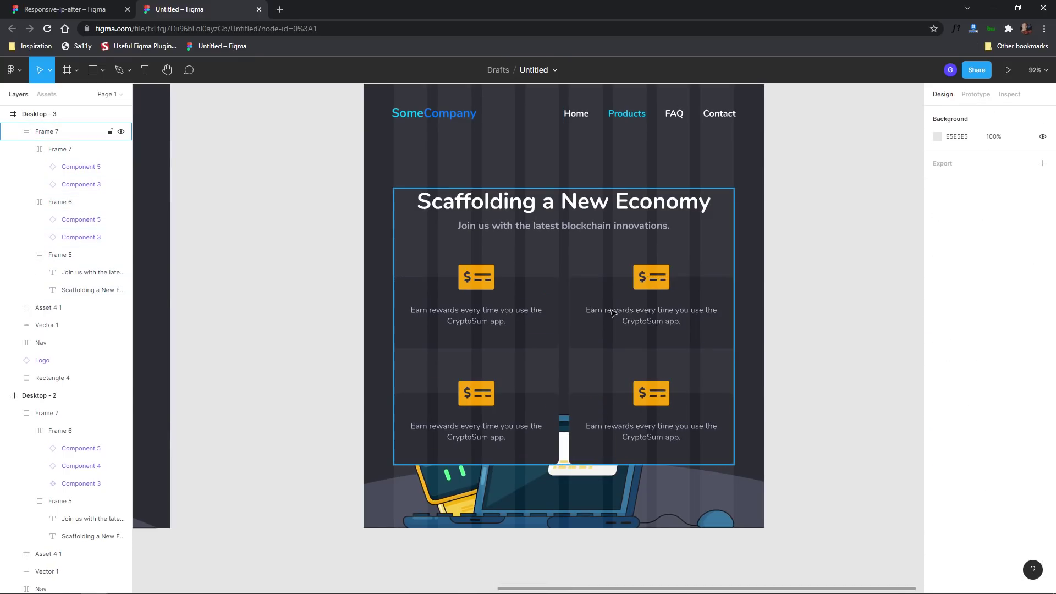
Delete one card from the upper reward row in Desktop - 3, leaving a single full-width card above the two-card row.
double_click(587, 307)
double_click(588, 307)
key(Delete)
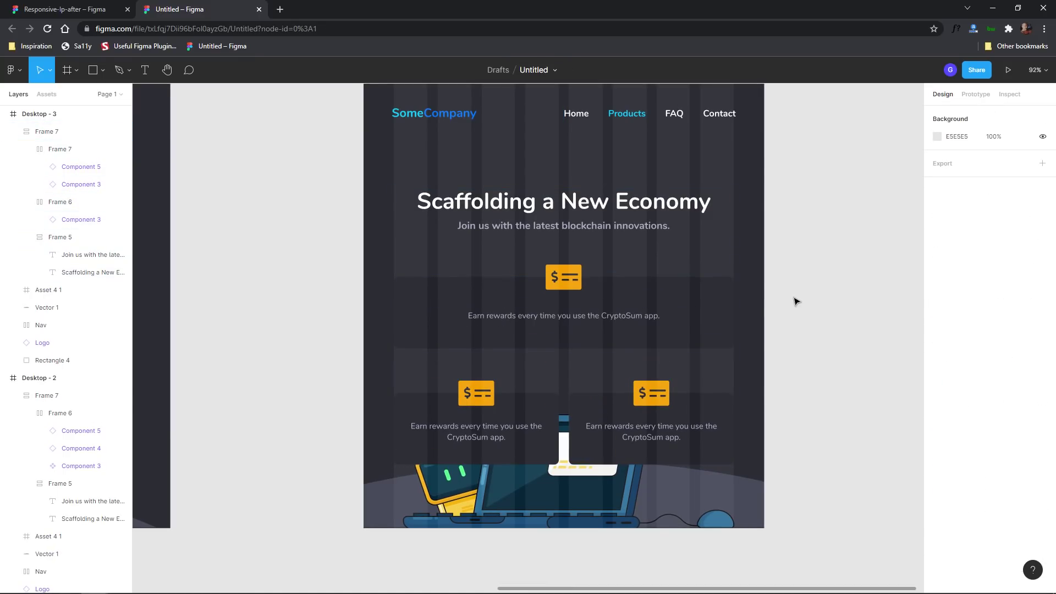
Reduce the auto layout spacing between the heading and the reward card rows in Desktop - 3.
click(575, 287)
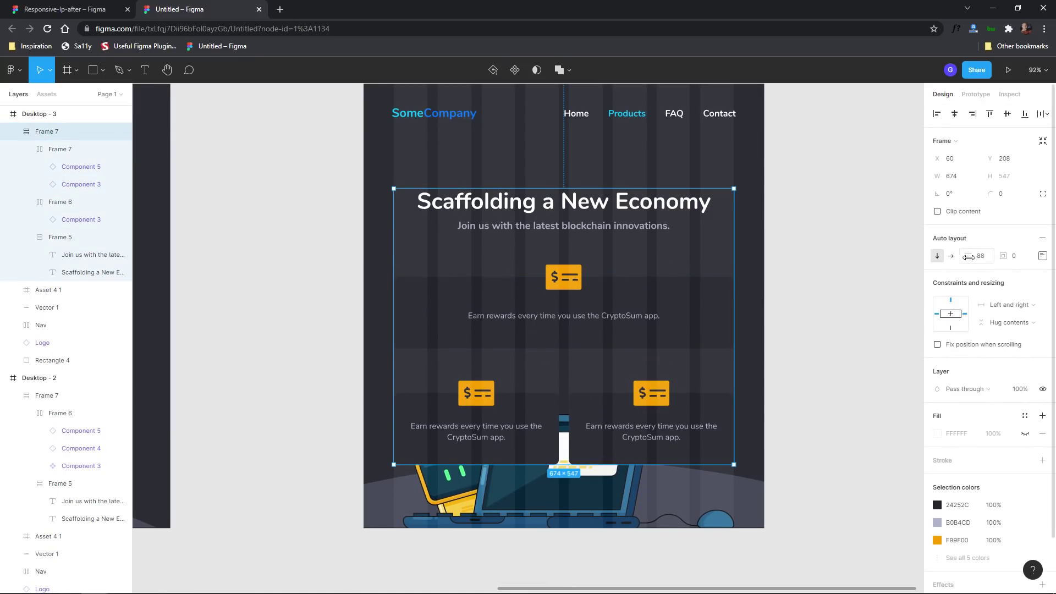
drag(968, 257, 931, 256)
click(870, 307)
Extend the Desktop - 3 frame downward to a height of 1036.
scroll(792, 353, down, 3)
drag(808, 355, 759, 327)
click(515, 170)
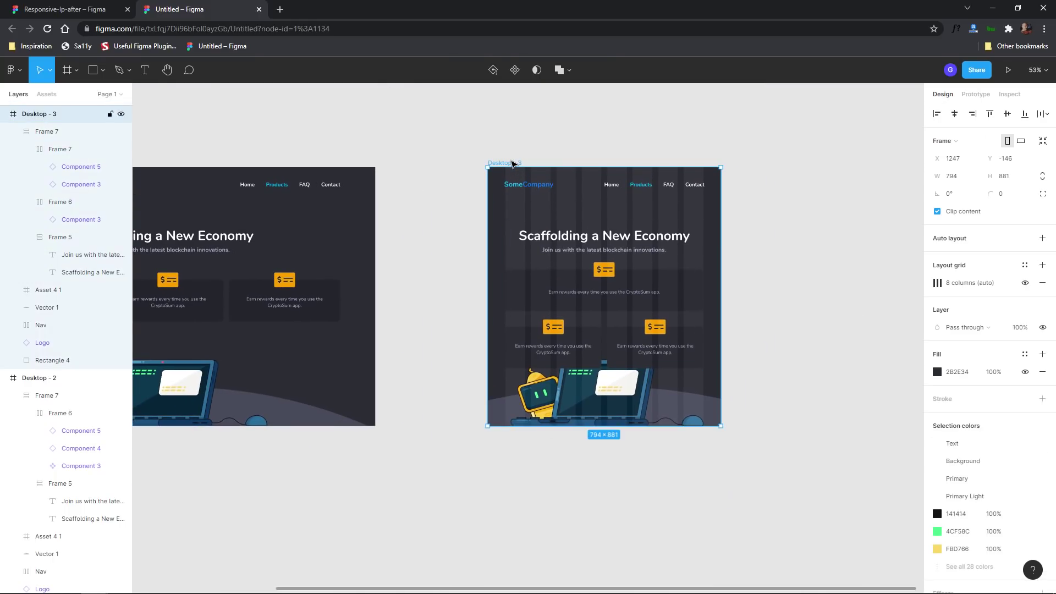
drag(618, 429, 617, 471)
Scale down the robot and laptop illustration in Desktop - 3 and keep it centred at the bottom of the frame.
click(705, 444)
click(757, 438)
click(718, 439)
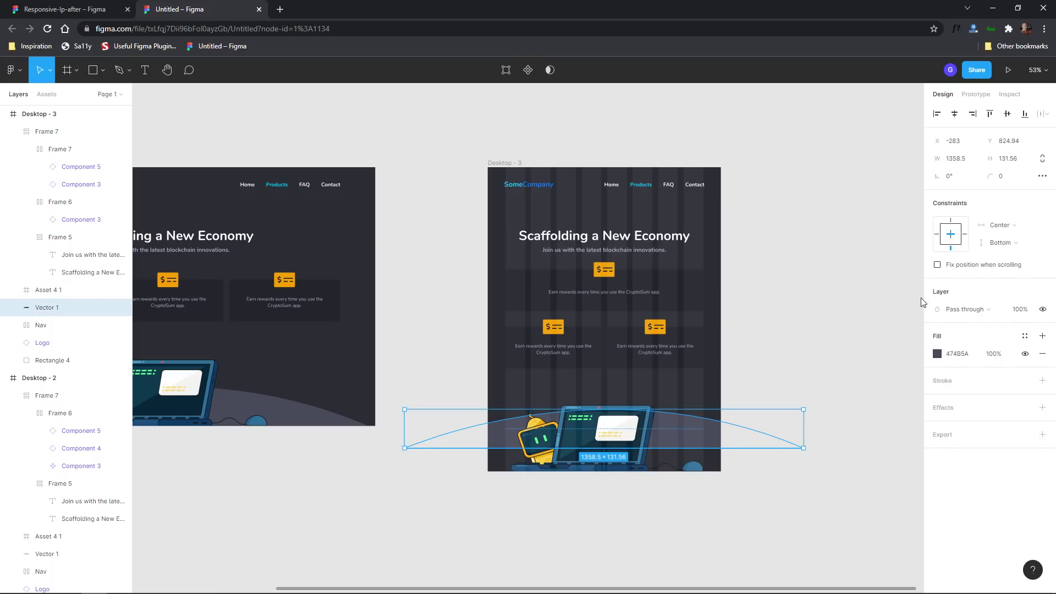
click(704, 438)
click(713, 440)
click(708, 408)
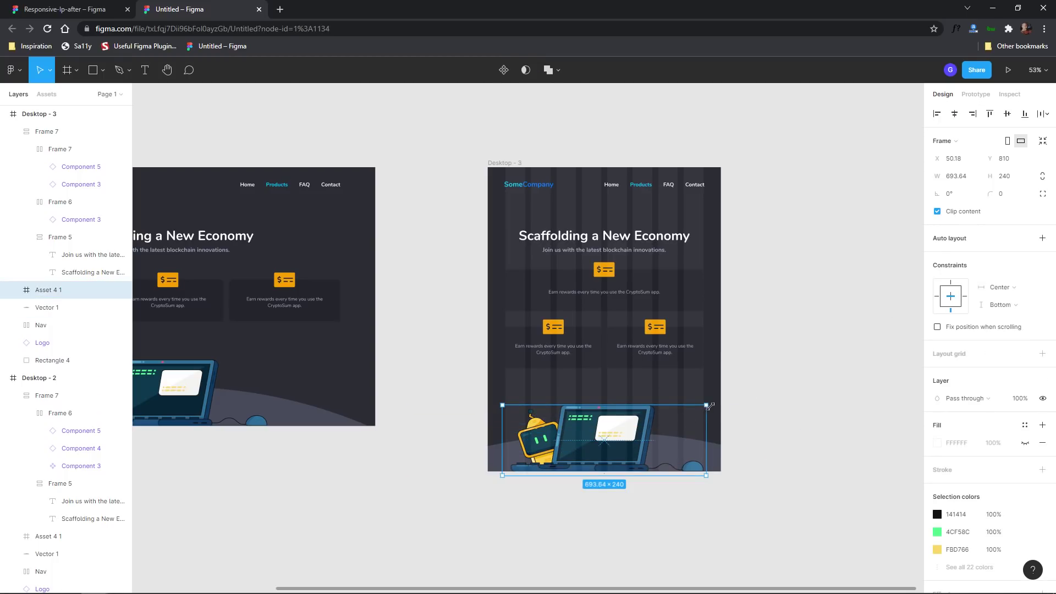
drag(709, 406, 692, 411)
drag(629, 437, 631, 438)
click(770, 370)
Hide the Desktop - 3 layout grid and move the frame closer to Desktop - 2.
click(38, 114)
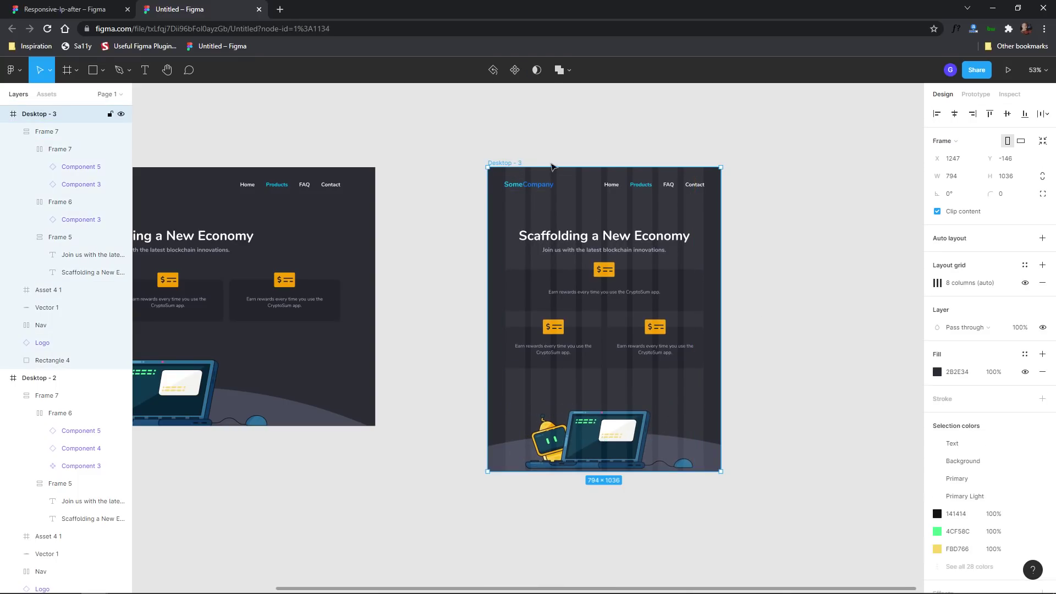
click(1026, 284)
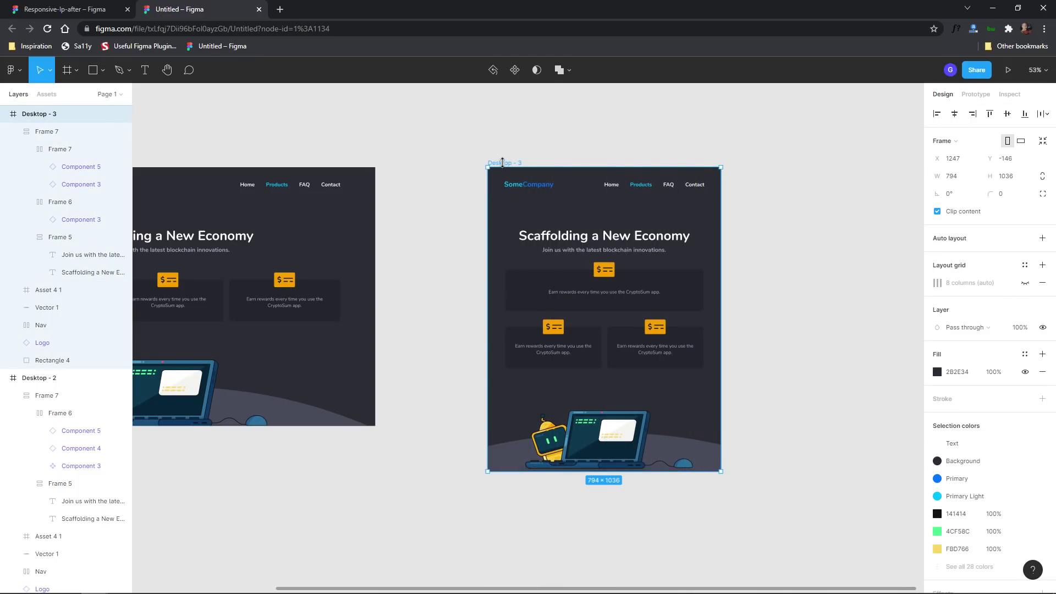
drag(502, 161, 411, 161)
click(667, 261)
Rename the Desktop - 3 frame as Tablet and narrow it symmetrically to 764 wide.
scroll(654, 317, up, 3)
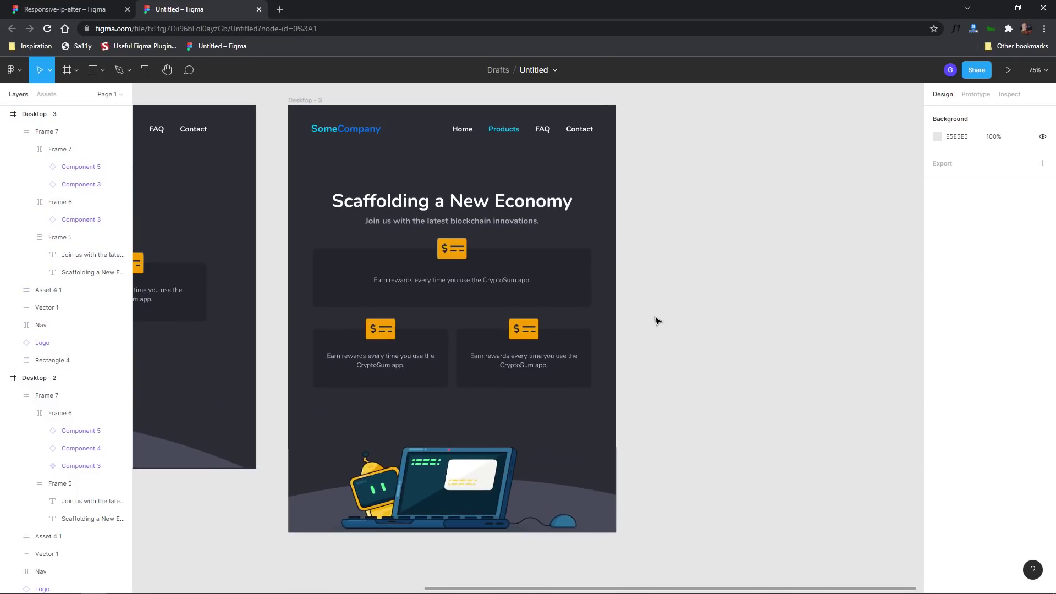
drag(654, 317, 750, 296)
drag(761, 237, 776, 282)
click(425, 123)
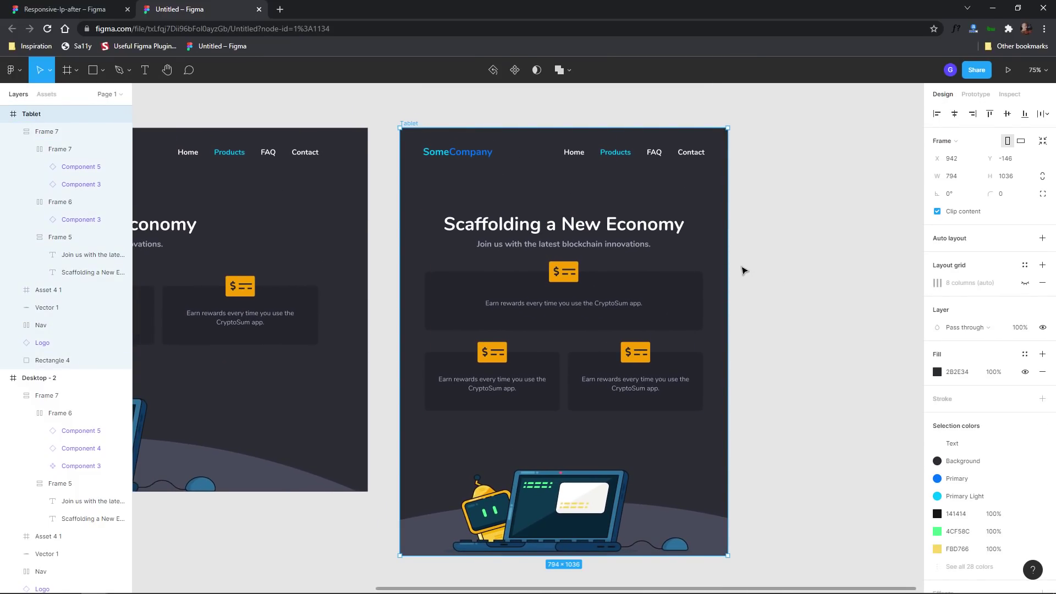
mouse_move(727, 268)
mouse_down()
mouse_move(662, 271)
mouse_move(735, 273)
mouse_move(700, 274)
mouse_move(721, 275)
mouse_up()
click(800, 274)
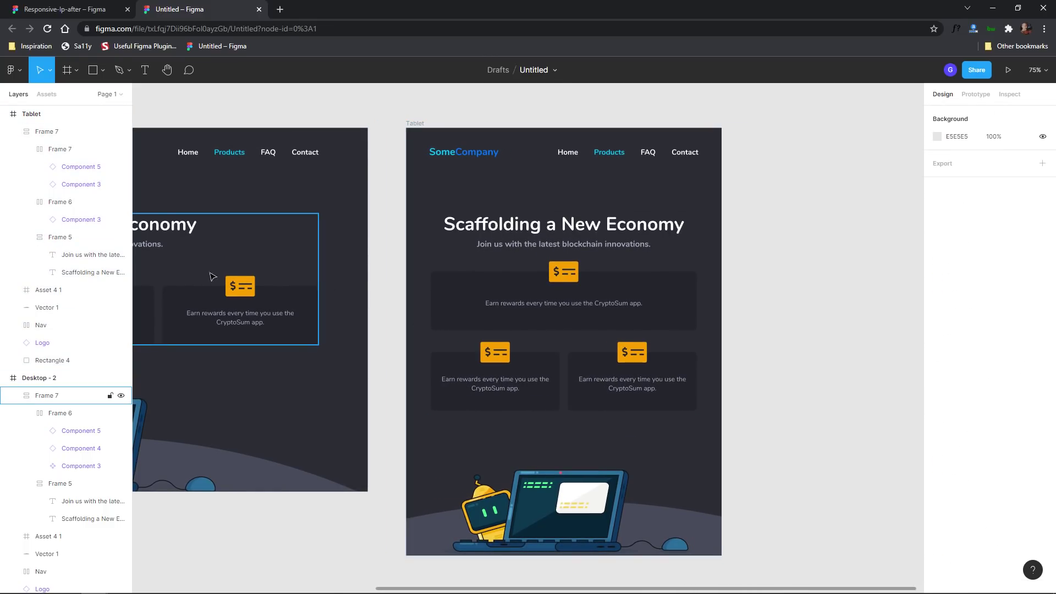
Replace the Tablet frame's navigation links with a pasted hamburger menu icon placed in the header opposite the logo.
click(589, 156)
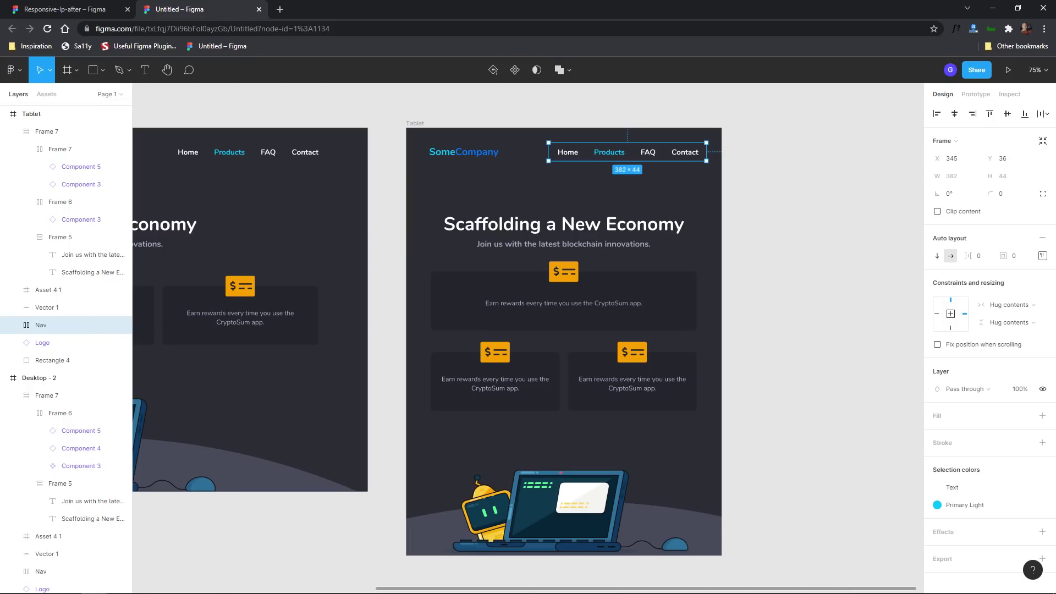
key(Delete)
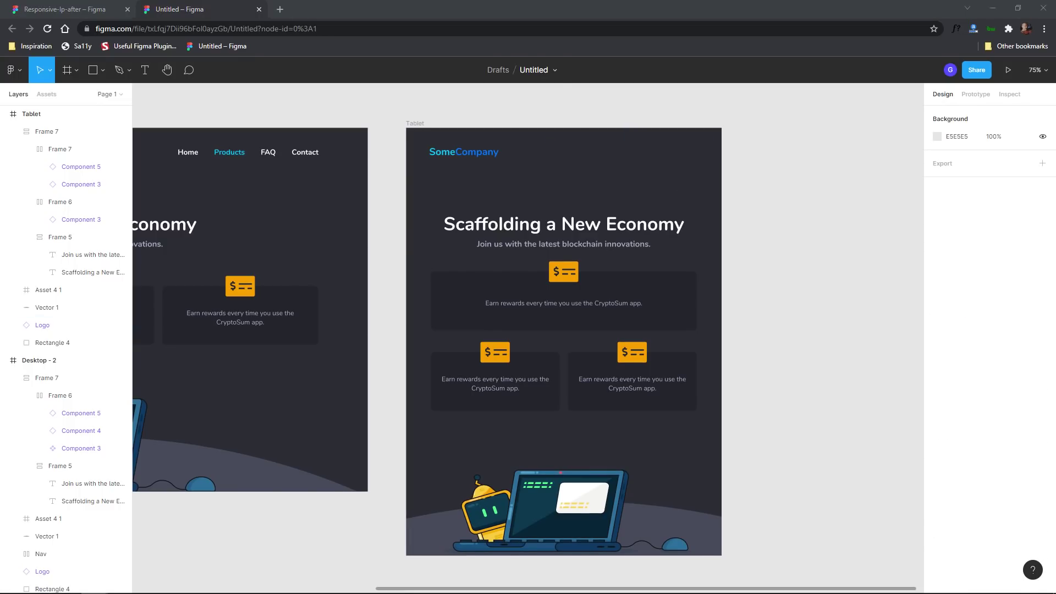
click(631, 161)
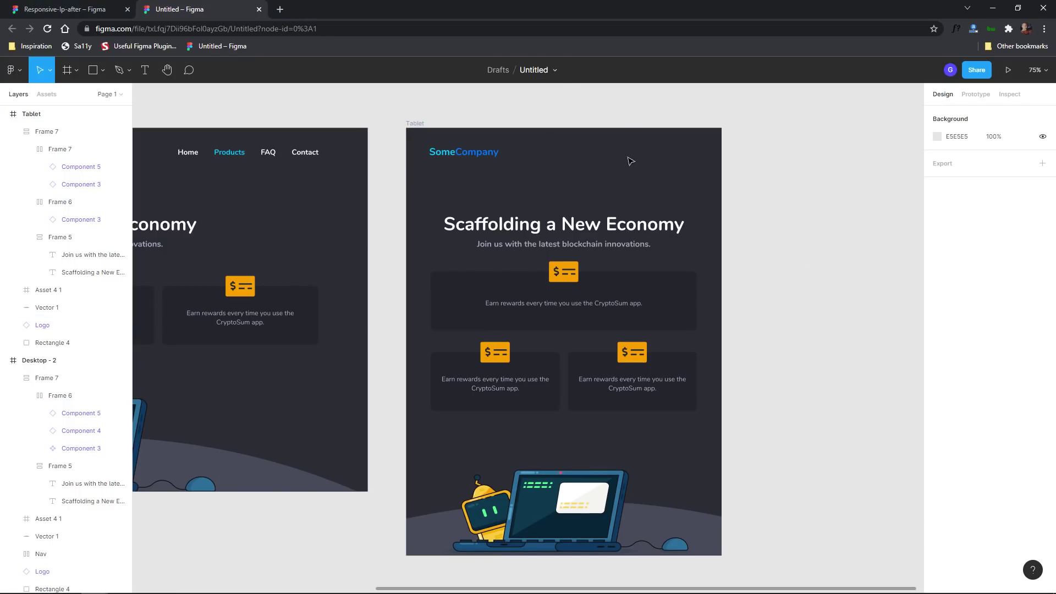
key(ctrl+v)
drag(529, 341, 691, 162)
Show the Tablet layout grid and align the hamburger menu icon with the outer edge of the last column.
click(415, 123)
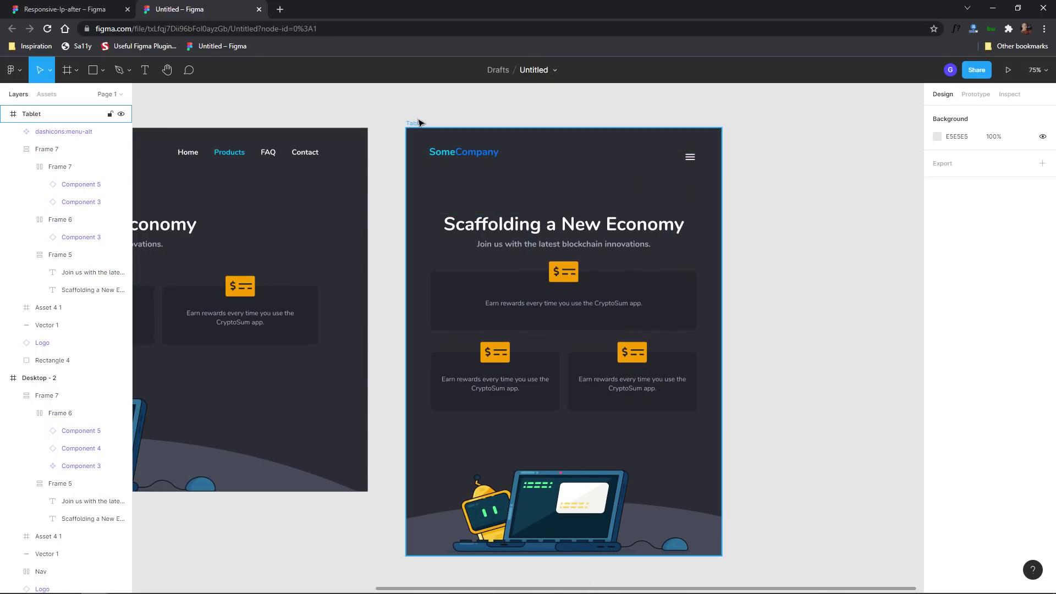
click(1025, 283)
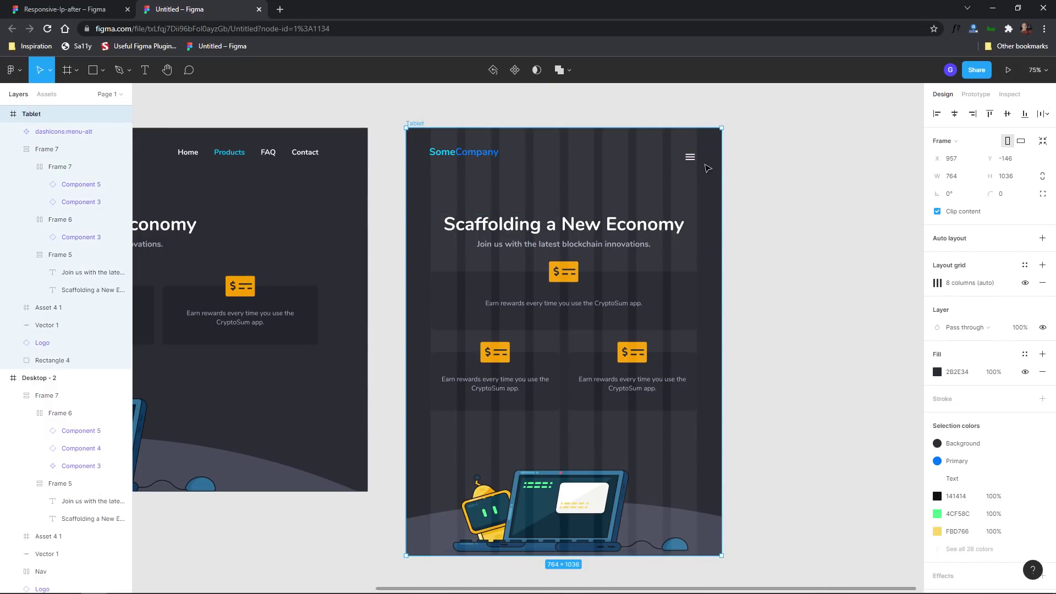
scroll(695, 162, up, 3)
click(685, 158)
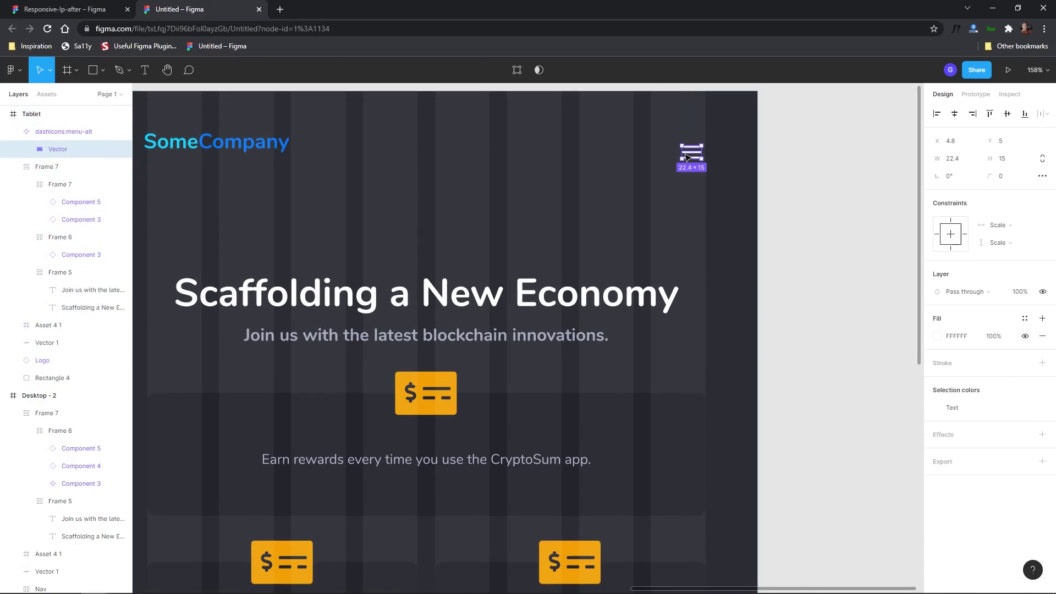
drag(699, 155, 706, 149)
click(817, 229)
Hide the Tablet frame's layout grid and narrow the frame symmetrically to 682 wide.
scroll(754, 284, down, 5)
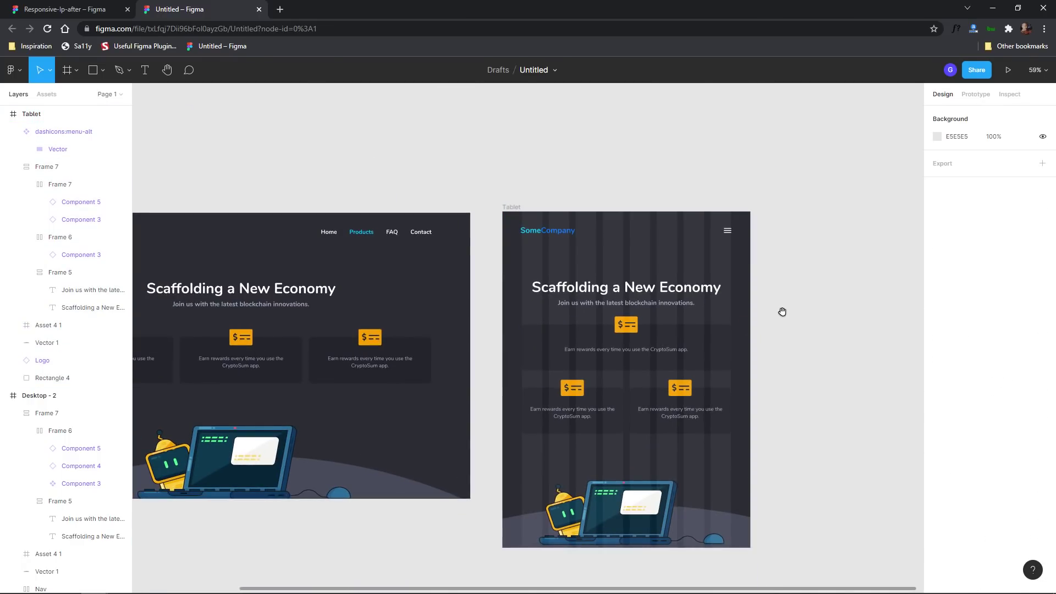
drag(776, 310, 708, 282)
click(447, 182)
click(658, 207)
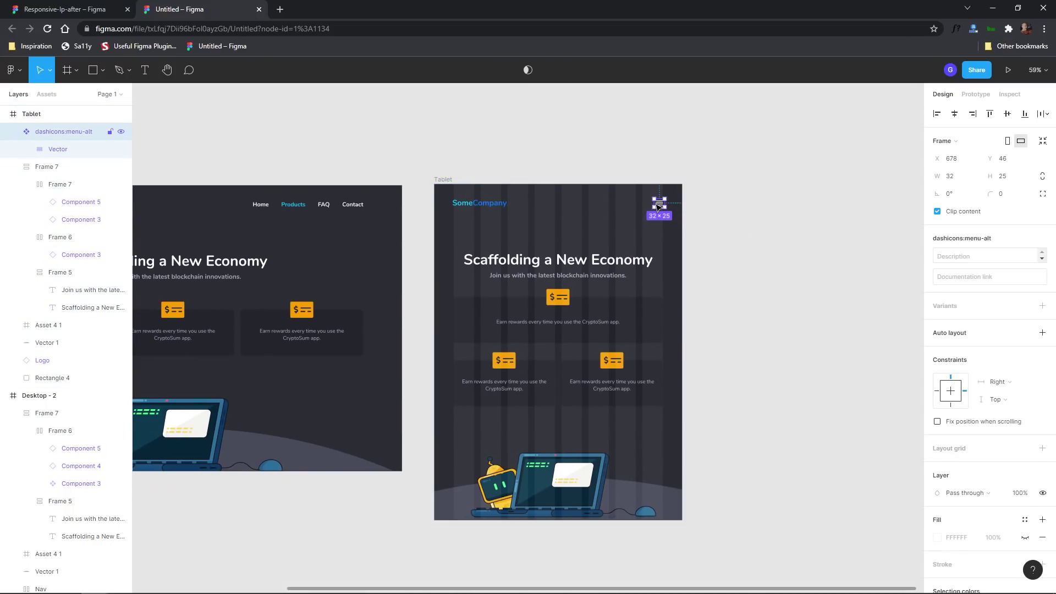
click(460, 179)
click(441, 179)
click(1025, 284)
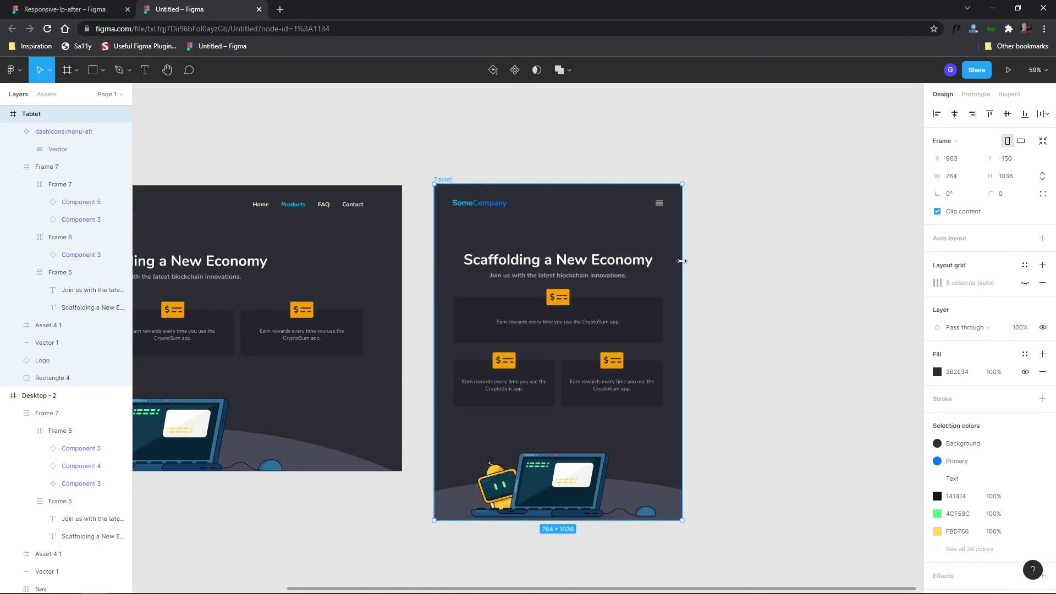
mouse_move(682, 262)
mouse_down()
mouse_move(631, 262)
mouse_move(668, 259)
mouse_up()
key(Escape)
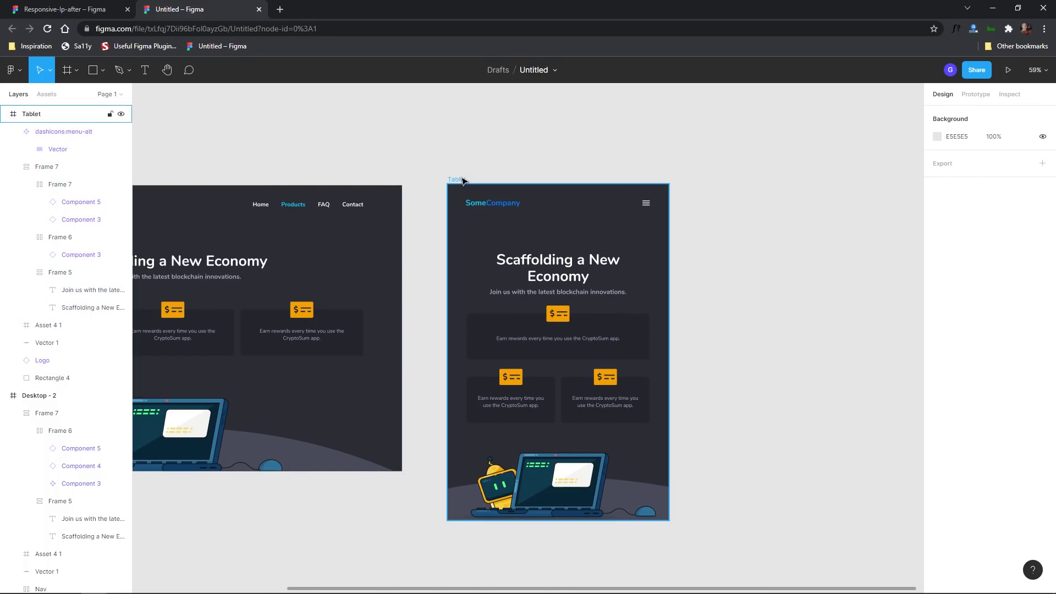
Move the Tablet frame closer to Desktop - 2 and duplicate it alongside.
drag(459, 179, 435, 183)
key(ctrl+d)
click(755, 154)
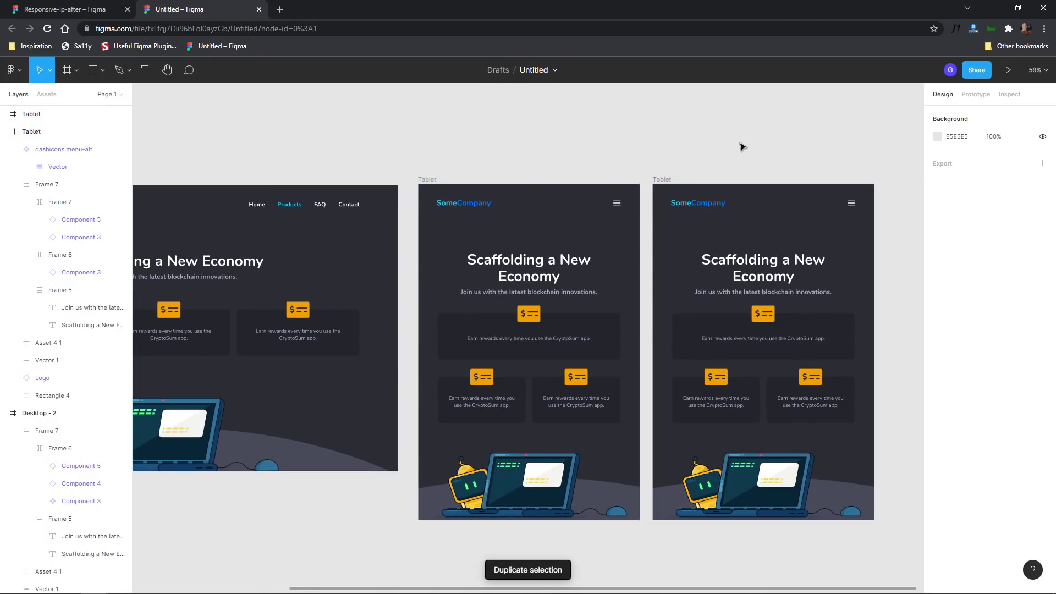
Narrow the duplicated Tablet frame symmetrically to a phone-like width and move it closer to the original.
scroll(608, 162, up, 5)
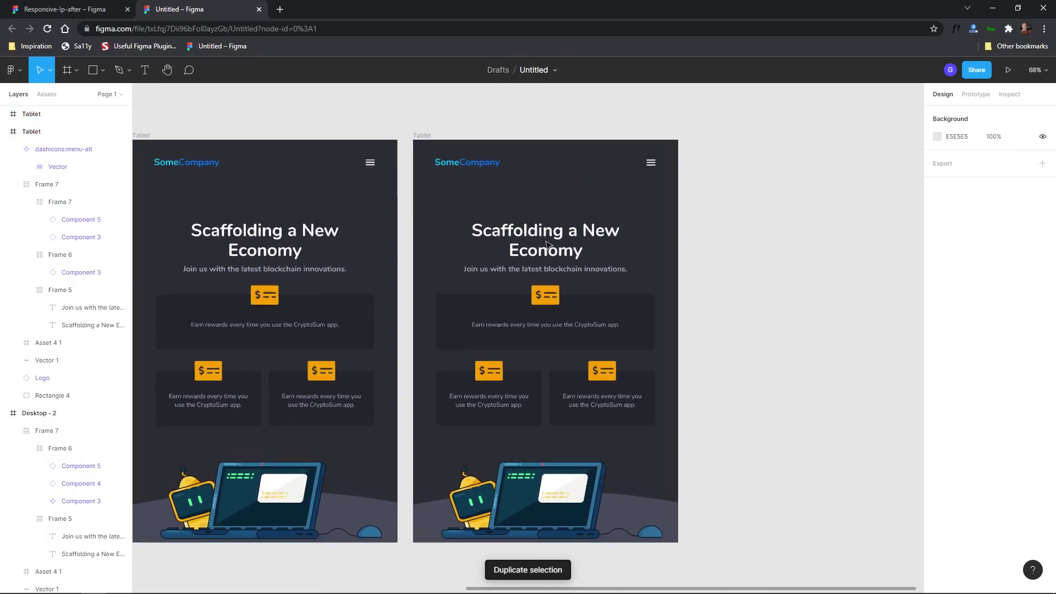
click(436, 137)
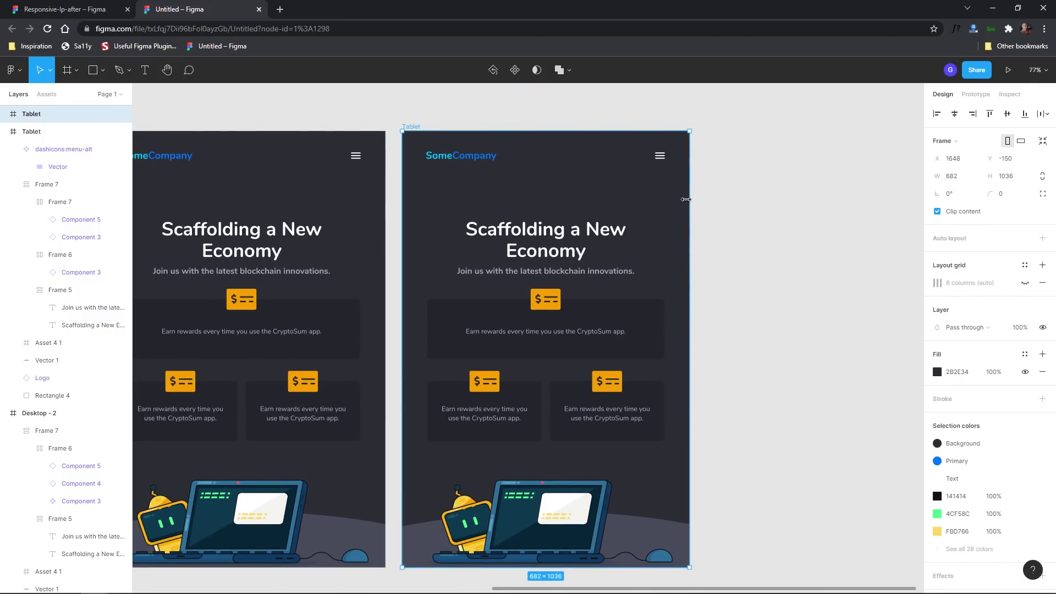
drag(685, 199, 630, 199)
click(646, 200)
drag(474, 130, 438, 130)
click(682, 237)
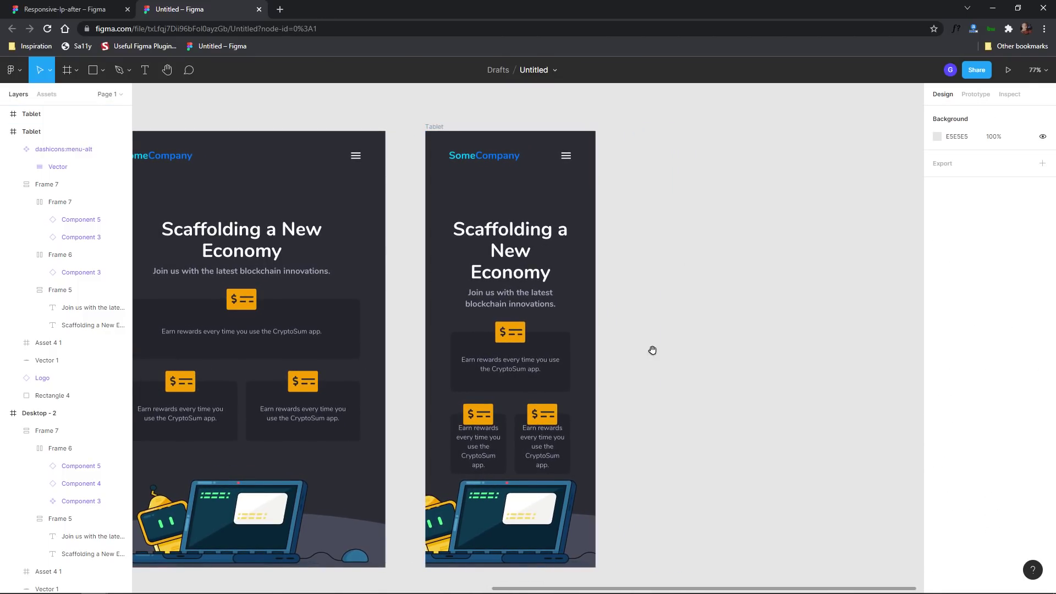
Extend the narrow Tablet copy downward to make room for stacked reward cards.
drag(653, 350, 700, 311)
scroll(700, 311, down, 3)
scroll(622, 321, up, 1)
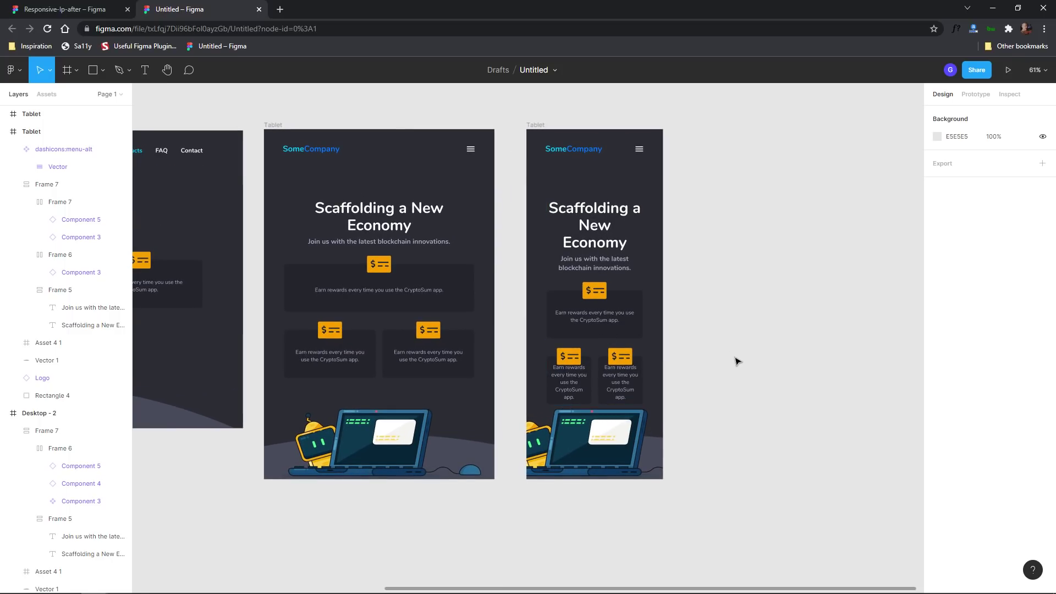
click(541, 125)
drag(612, 479, 622, 589)
click(768, 398)
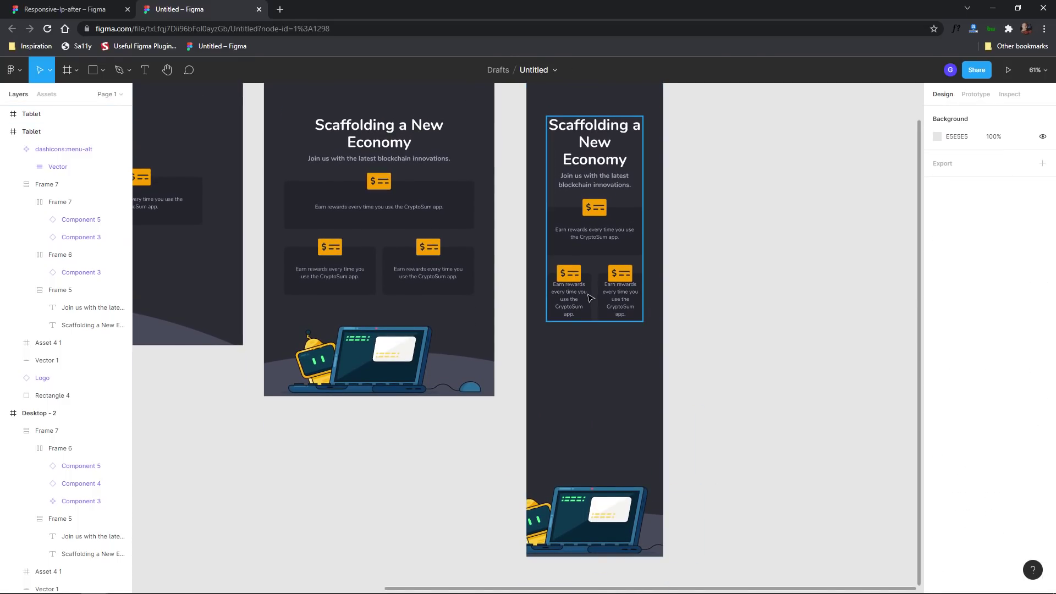
Delete the two-card row in the narrow Tablet copy and shorten the remaining card row to 120 high.
double_click(616, 297)
key(Delete)
click(604, 242)
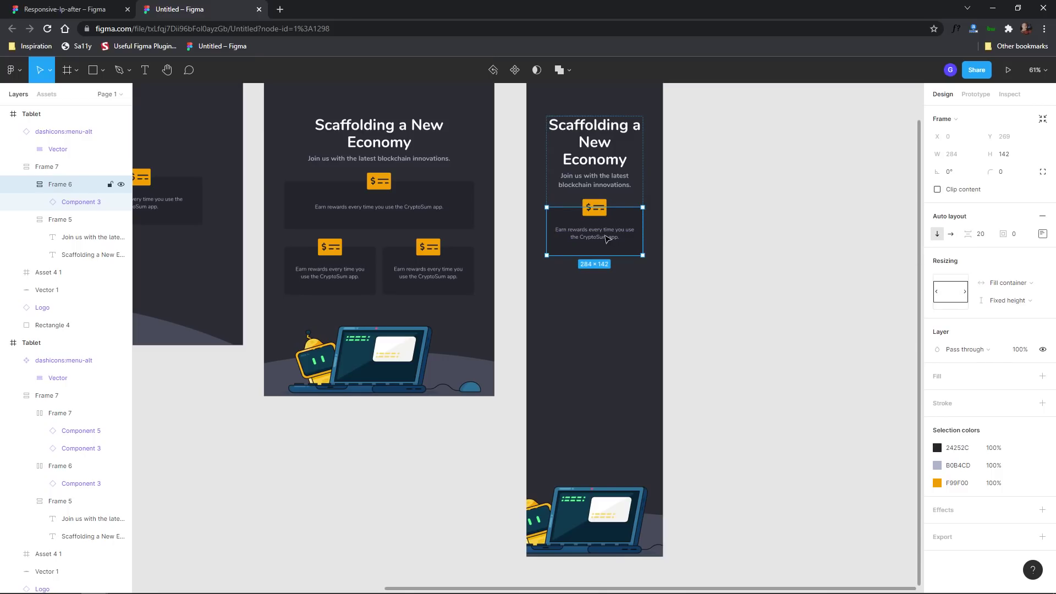
key(ctrl+d)
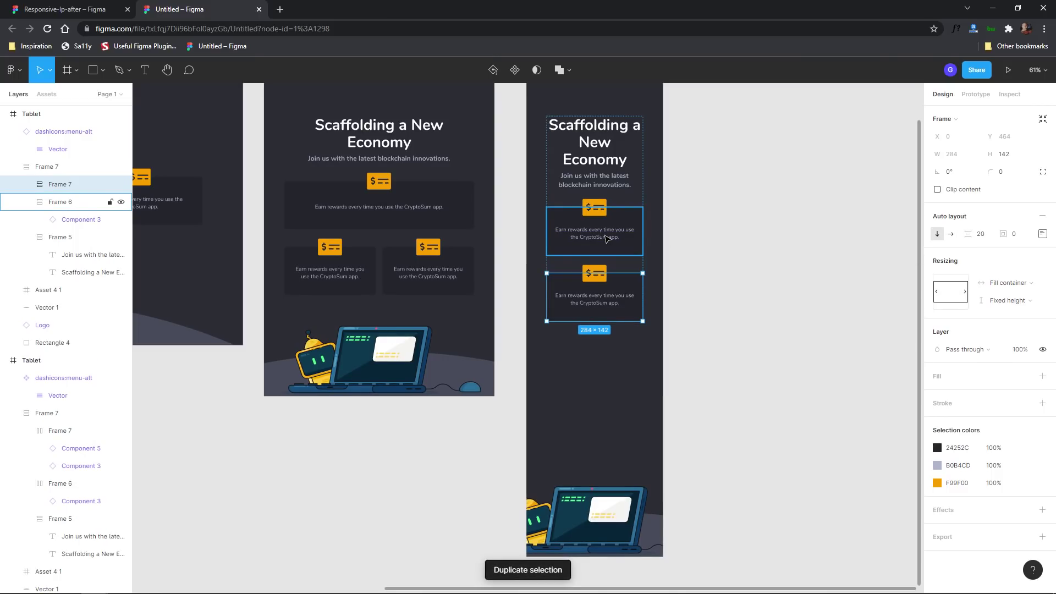
key(ctrl+z)
scroll(606, 238, up, 5)
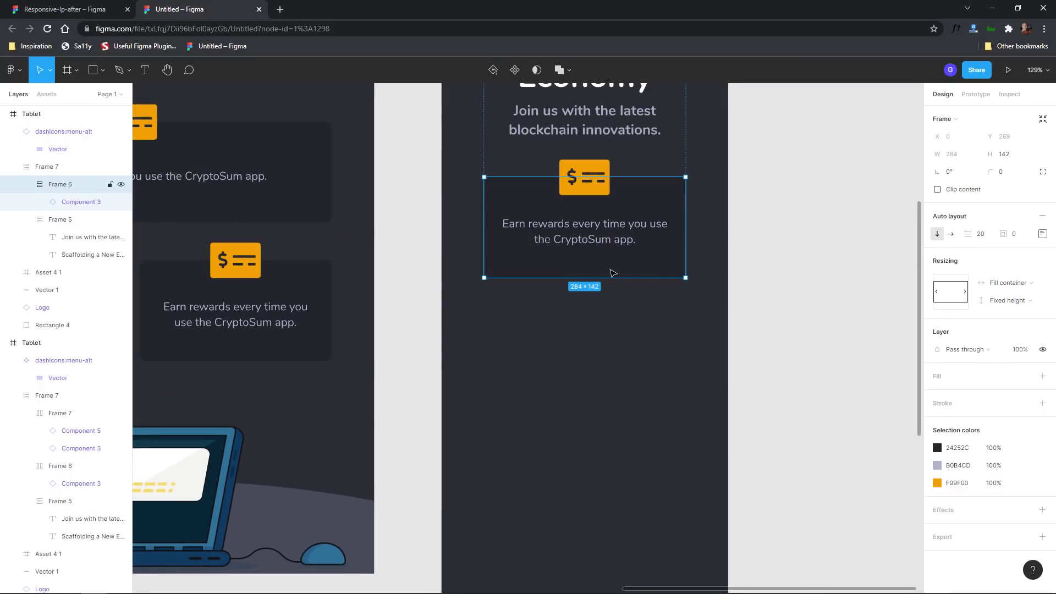
drag(620, 275, 620, 261)
Duplicate the shortened reward card row twice to stack three cards in the narrow Tablet copy.
key(ctrl+d)
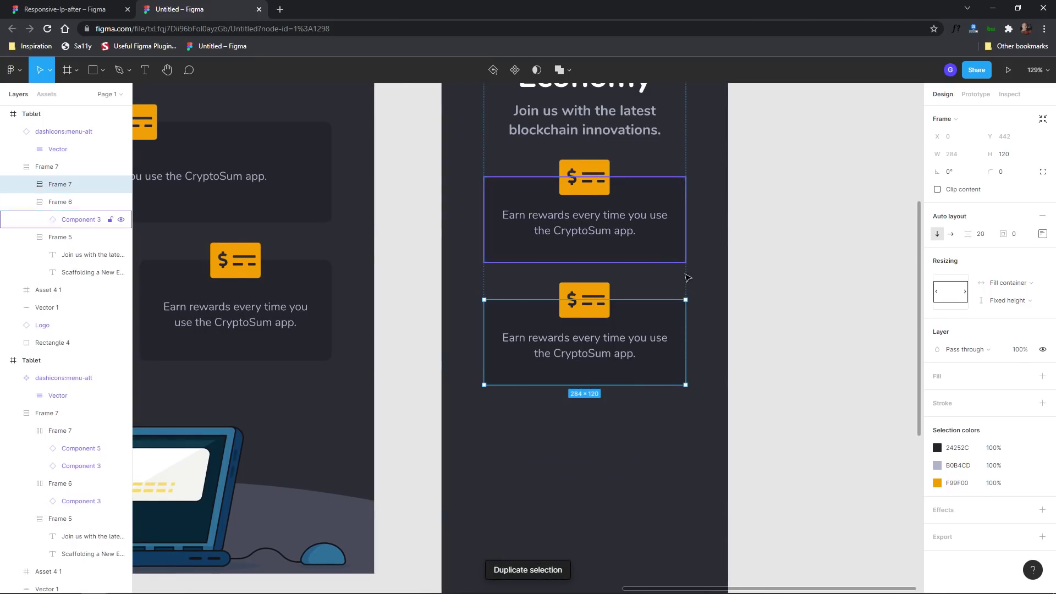
key(ctrl+d)
click(802, 341)
Reduce the font size of the narrow Tablet copy's heading so it fits on two lines, and tighten its line height.
scroll(814, 351, down, 5)
drag(814, 348, 684, 328)
click(598, 208)
double_click(598, 208)
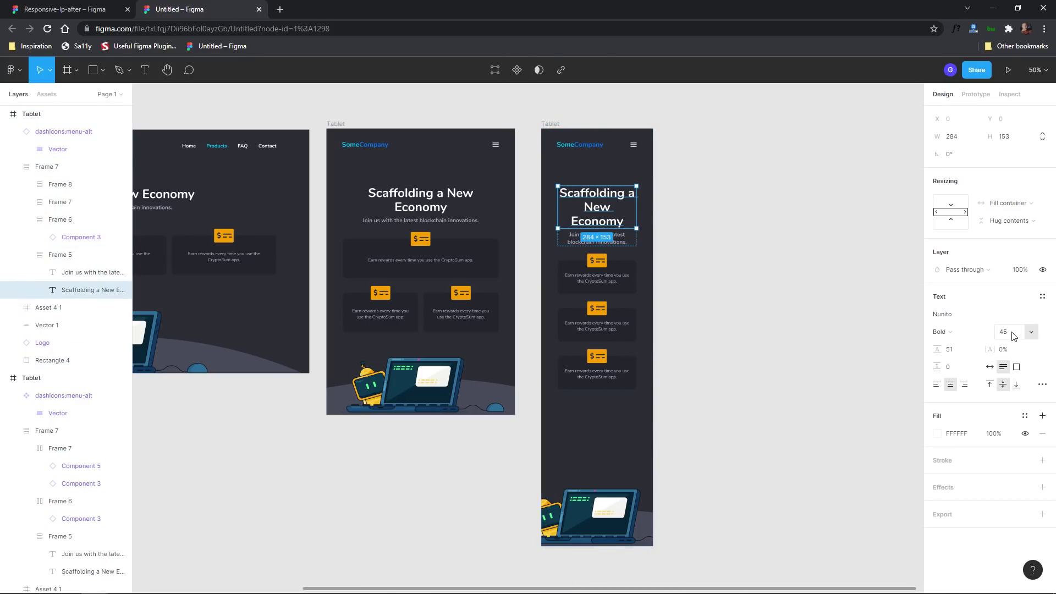
click(1013, 331)
key(Down)
key(Down)
key(Down)
key(Down)
key(Down)
key(Down)
key(Down)
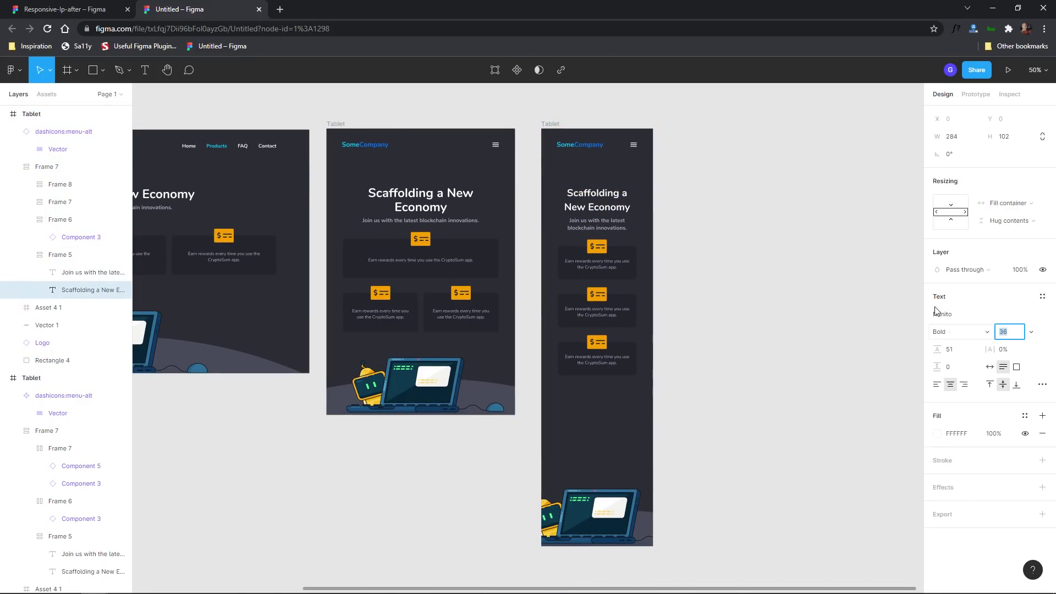
key(Down)
key(Down)
key(Down)
key(Down)
key(Down)
key(Down)
key(Down)
key(Down)
click(715, 249)
Shorten the narrow Tablet copy from its bottom edge to close the empty gap below the stacked cards.
click(608, 221)
click(559, 113)
click(548, 126)
drag(620, 546, 621, 452)
Scale the laptop illustration in the narrow Tablet copy down to about 360 wide and move its frame out onto the canvas.
click(619, 421)
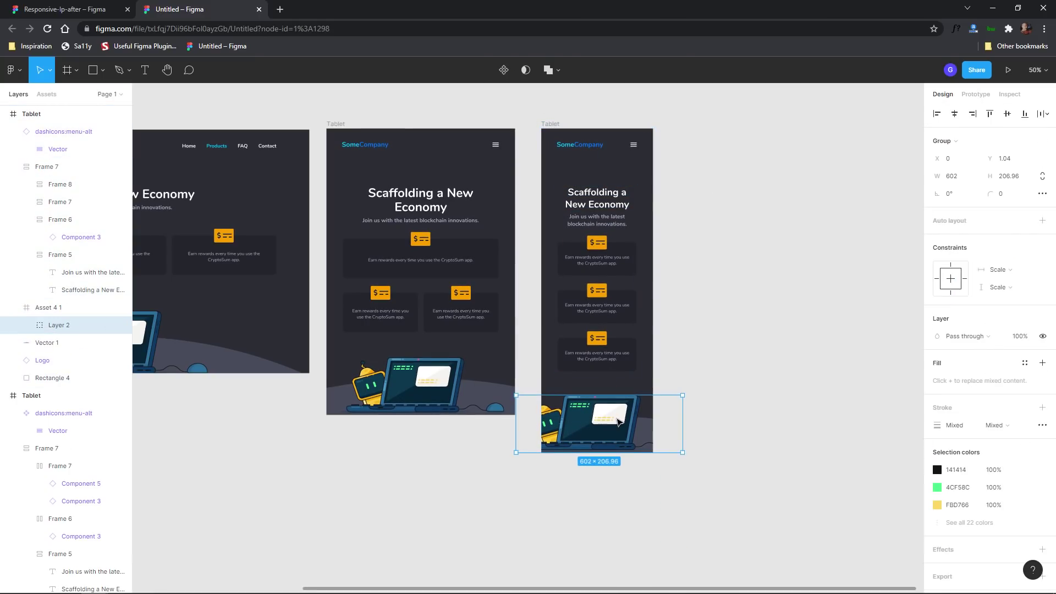
drag(681, 396, 616, 441)
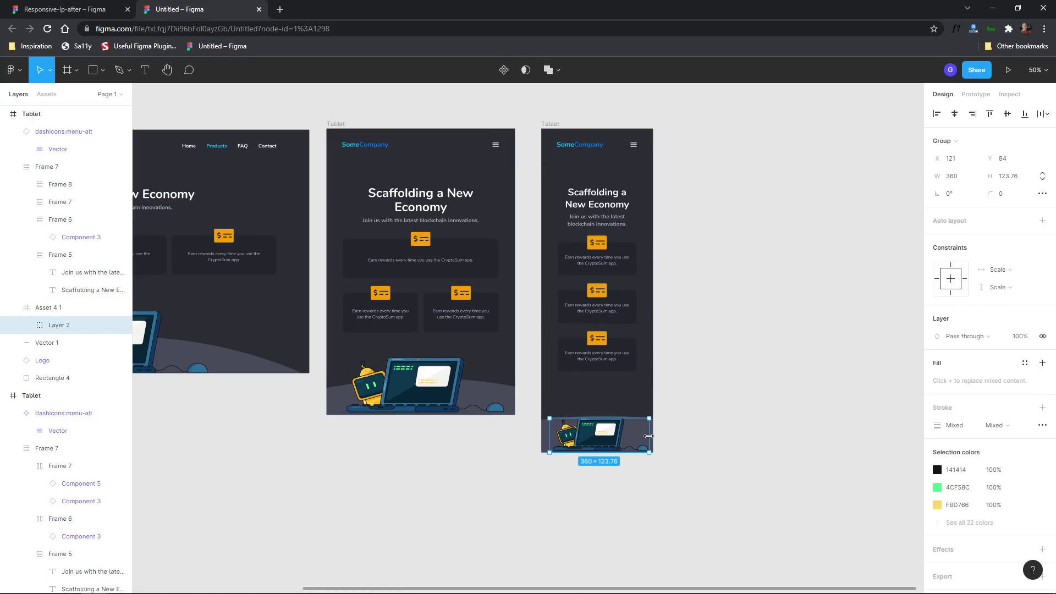
click(677, 399)
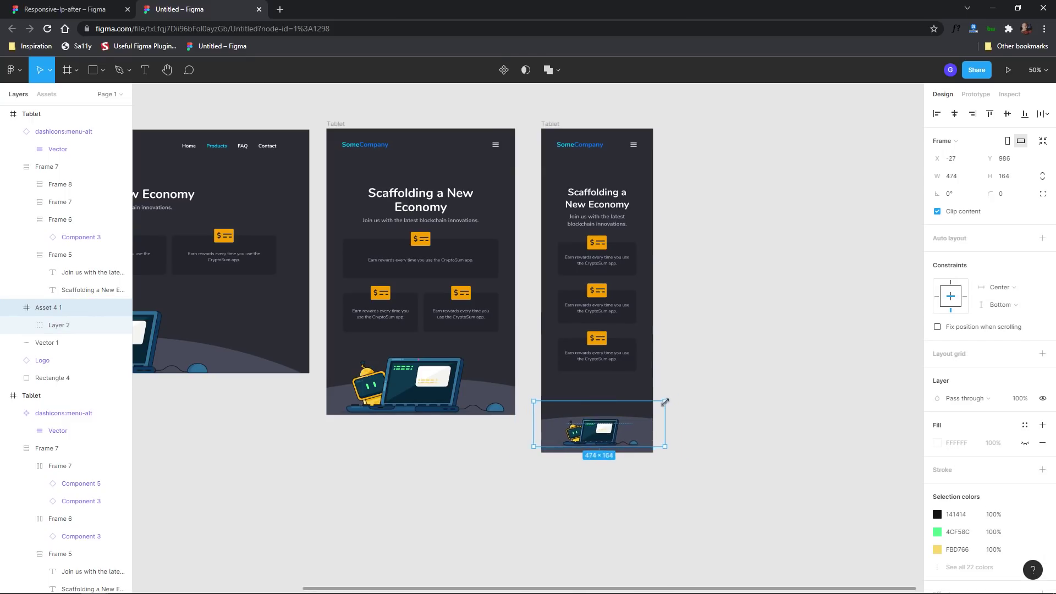
drag(636, 443, 636, 472)
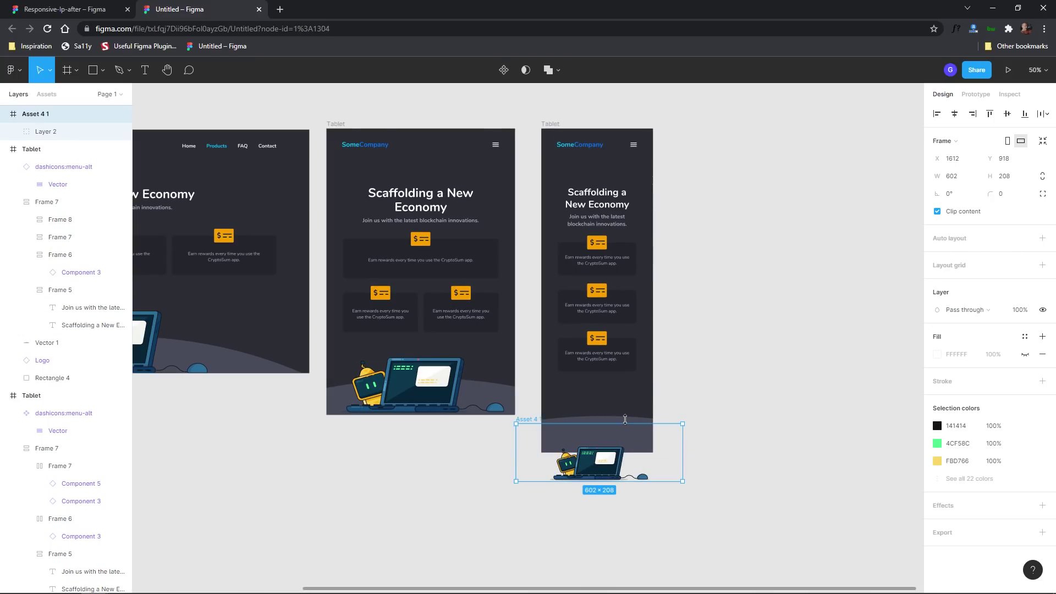
Shrink the grey curved ground shape to about 703 × 68 and move the illustration back over the bottom of the narrow copy.
click(620, 421)
drag(786, 414, 694, 426)
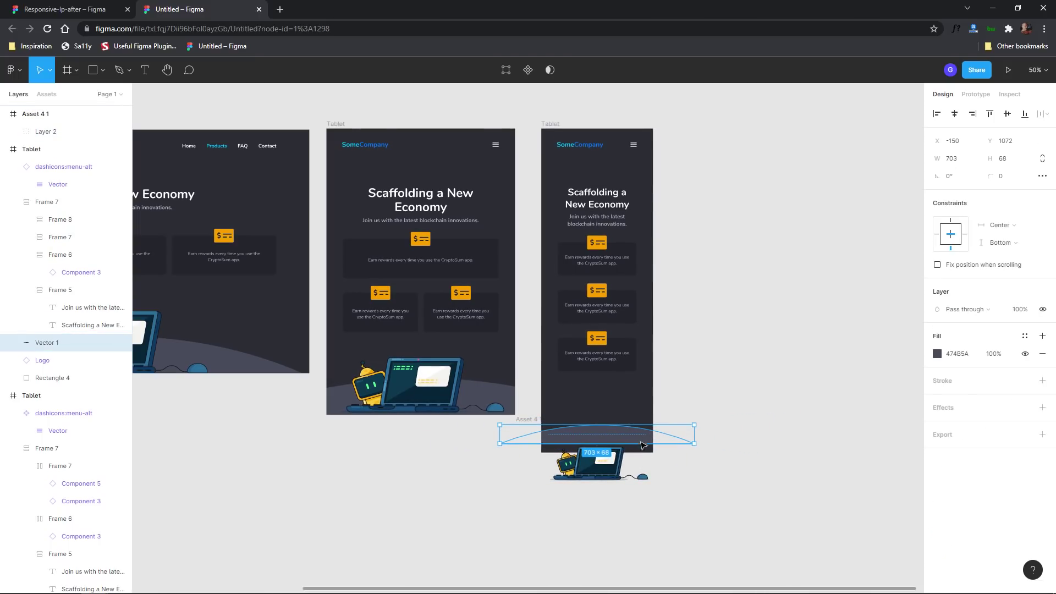
mouse_move(602, 463)
mouse_down()
mouse_move(601, 439)
mouse_move(608, 445)
mouse_up()
click(676, 471)
scroll(599, 422, up, 5)
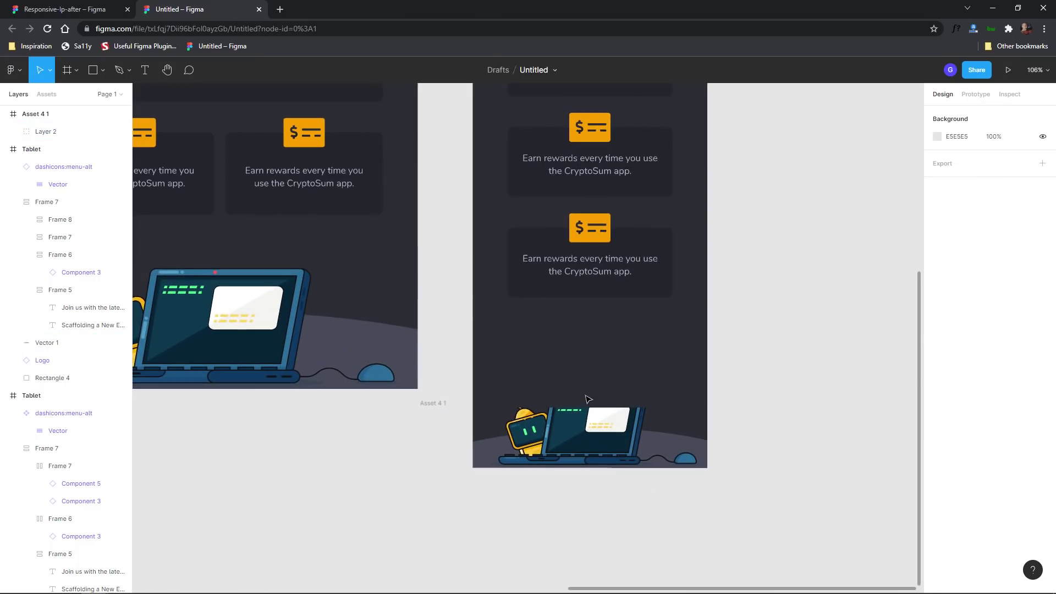
Move the illustration group out of its clipping frame and into the narrow Tablet copy, above the curved ground.
click(600, 420)
double_click(605, 425)
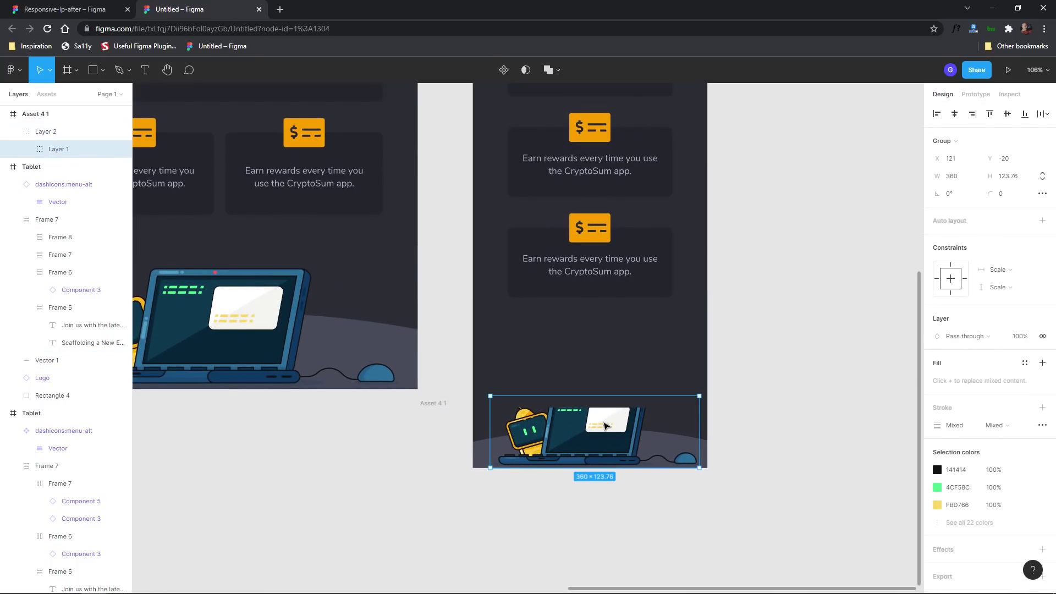
drag(619, 428, 578, 420)
scroll(778, 324, down, 3)
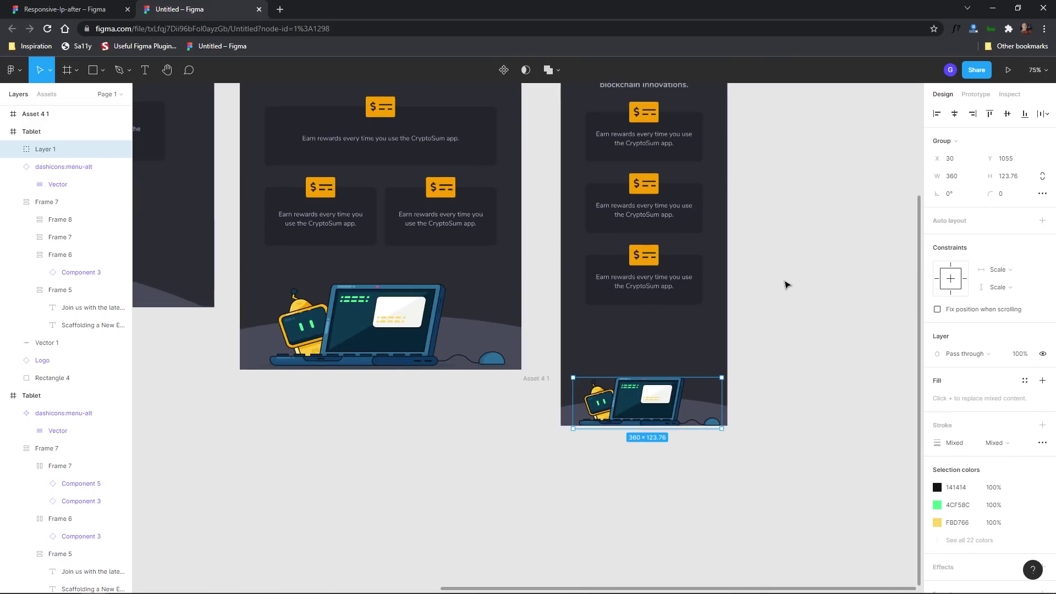
Shorten the narrow Tablet copy to 1082 high from its bottom edge and rename it Phone.
drag(784, 279, 644, 420)
scroll(652, 354, down, 1)
click(460, 114)
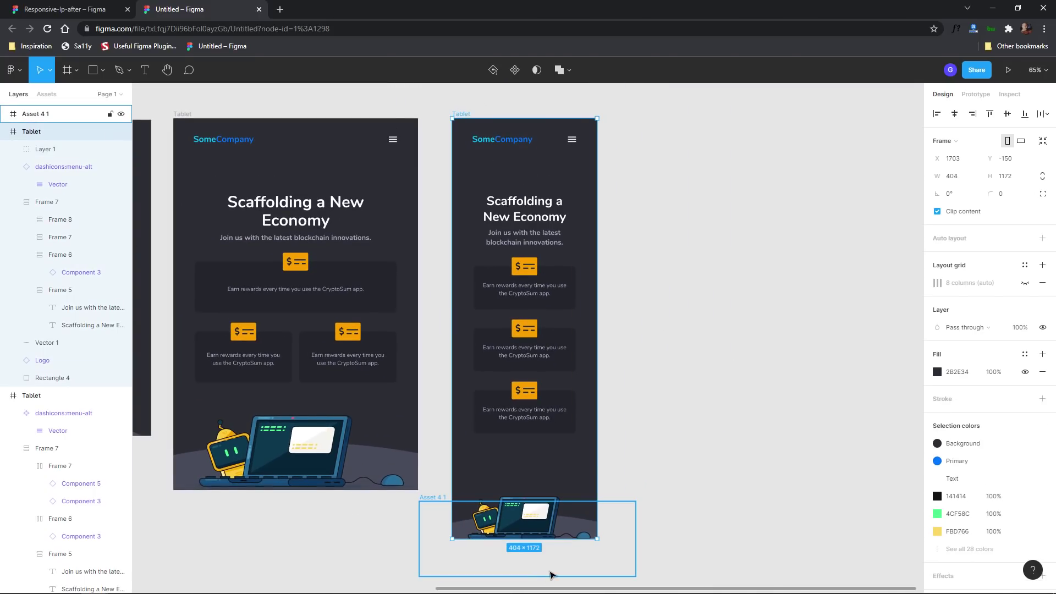
drag(543, 538, 542, 505)
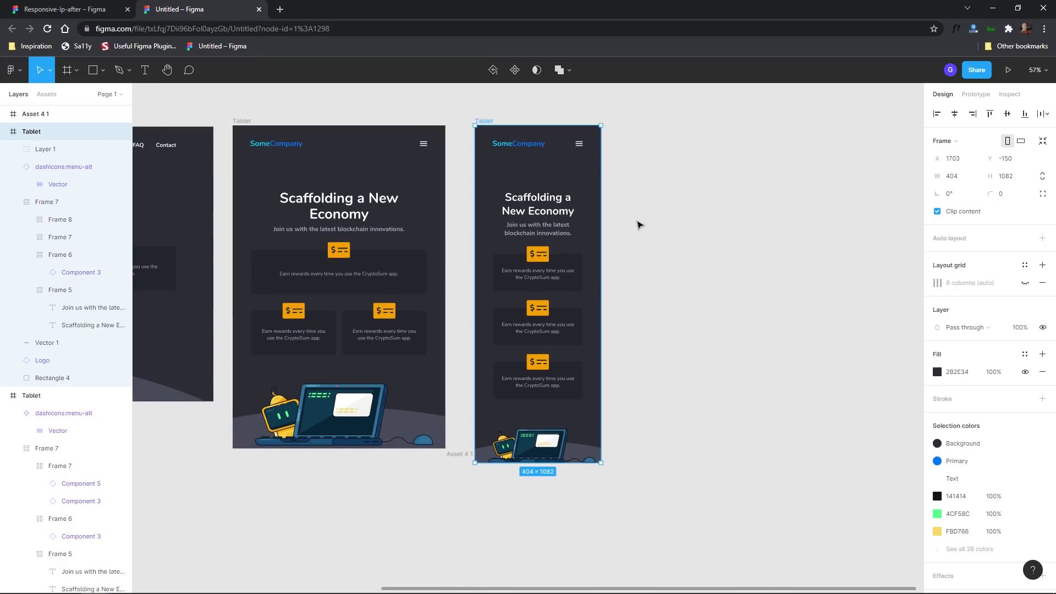
scroll(638, 228, up, 5)
scroll(644, 234, down, 5)
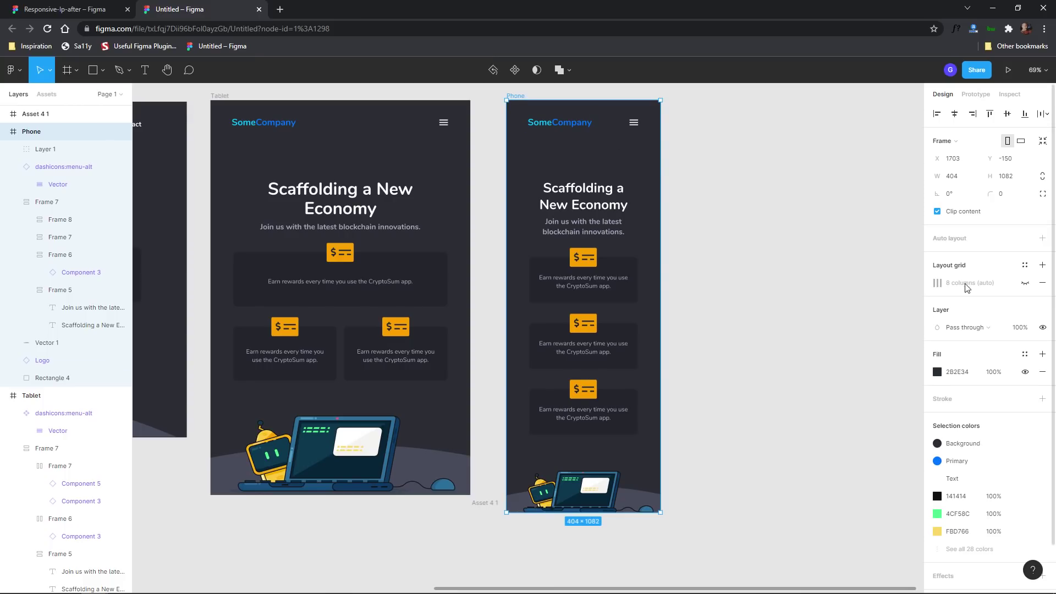
Show the Phone frame's layout grid and set it to 4 columns with a margin of 30.
click(1025, 282)
click(937, 282)
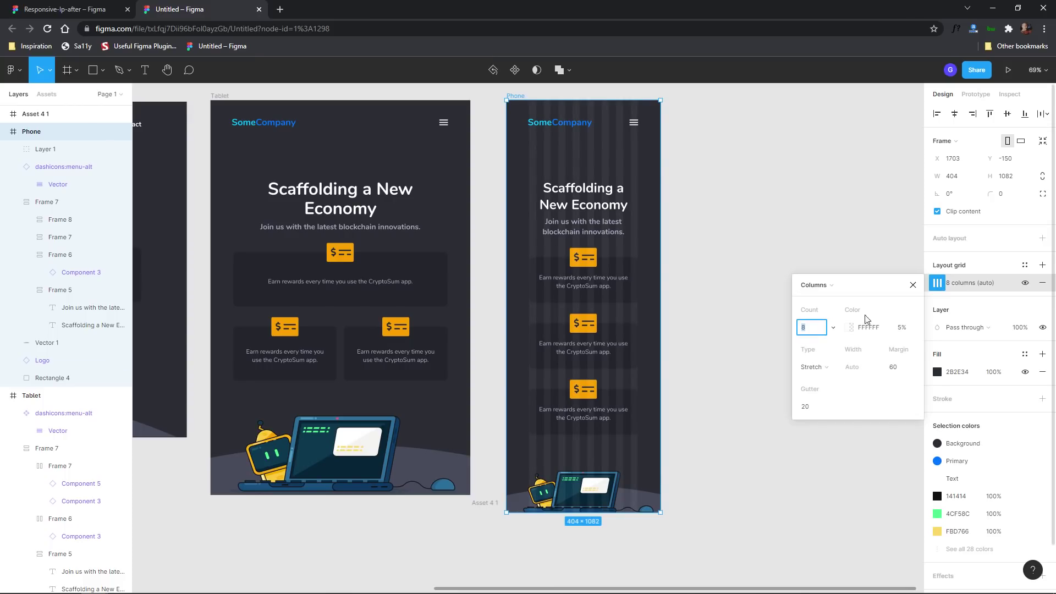
key(Return)
text(30)
key(Return)
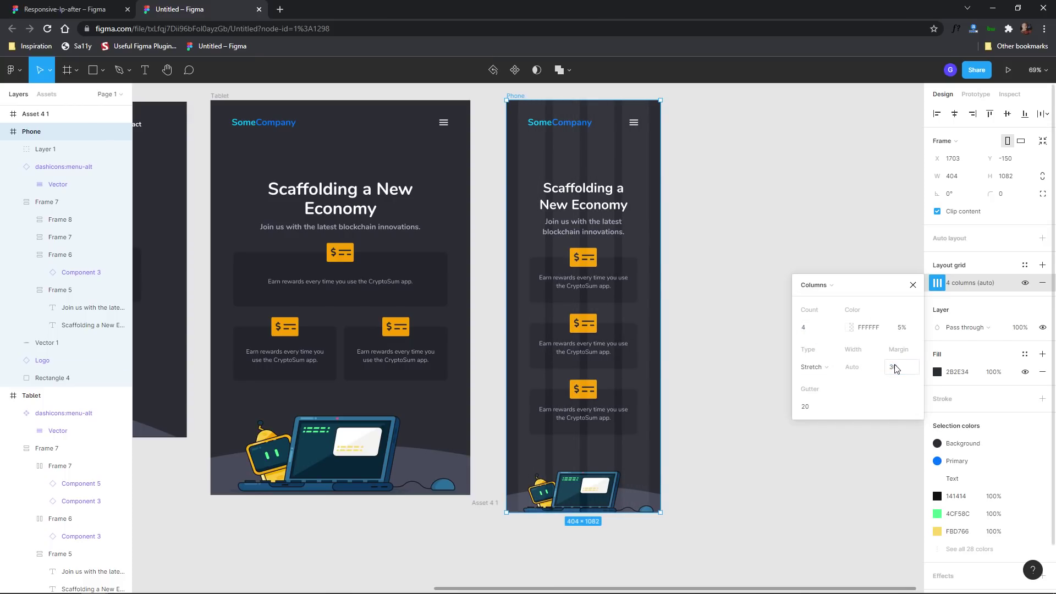
Move the Phone frame's logo and menu icon outward to line up with the grid's outer margins.
click(665, 172)
drag(547, 125, 538, 127)
drag(634, 123, 647, 126)
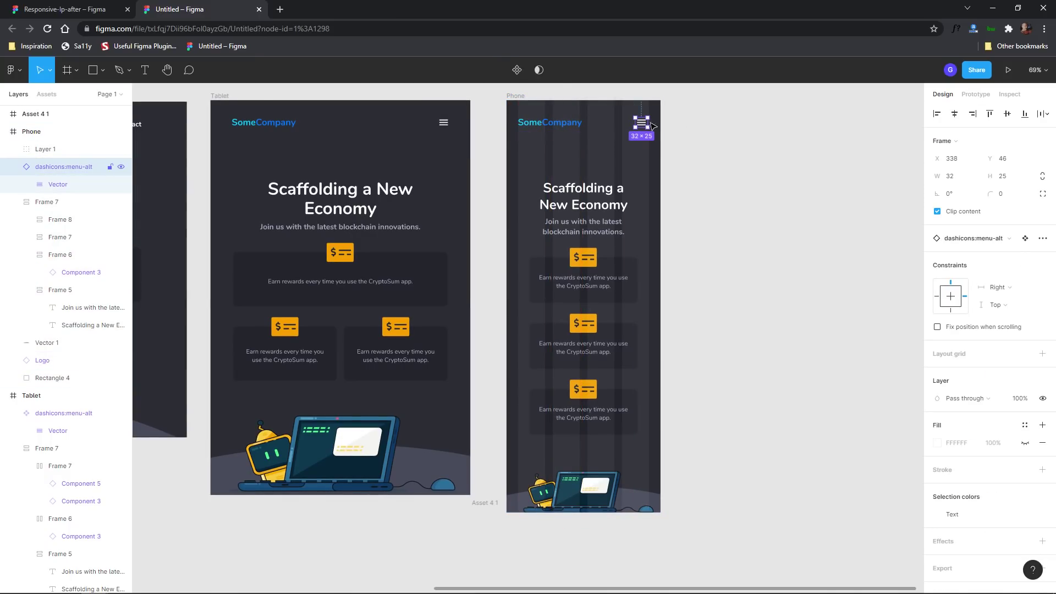
click(743, 211)
Widen the Phone frame's heading-and-cards stack to 338 and set its three card rows to fill the container width.
click(632, 224)
drag(638, 223, 649, 221)
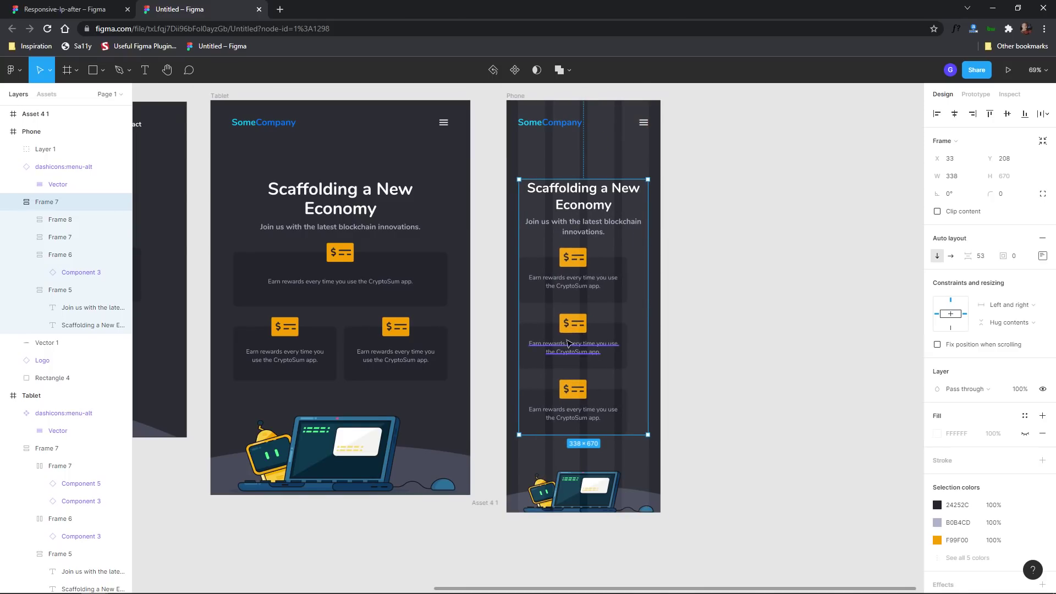
scroll(613, 265, up, 2)
click(613, 266)
shift+click(616, 341)
shift+click(621, 418)
click(1009, 283)
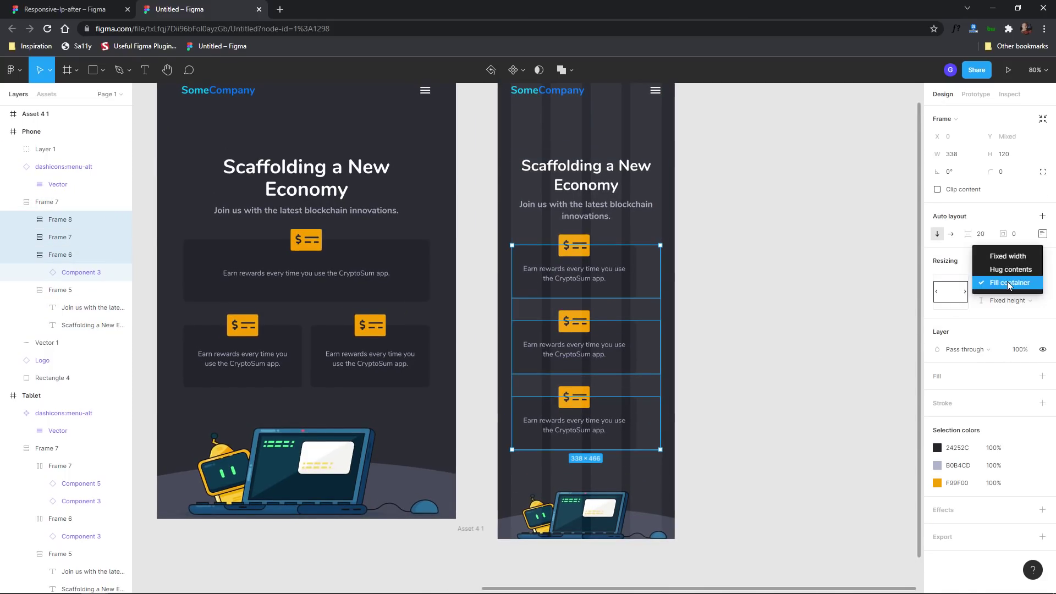
click(772, 310)
Set the top reward card in the Phone frame to Fill container horizontally.
click(717, 290)
click(613, 285)
double_click(603, 279)
click(611, 280)
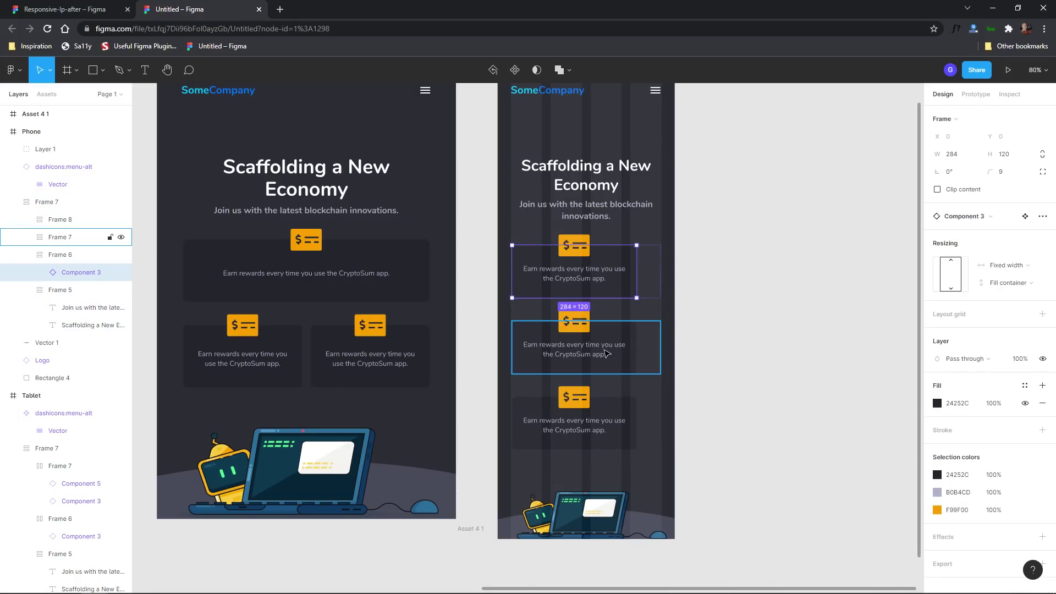
click(1007, 265)
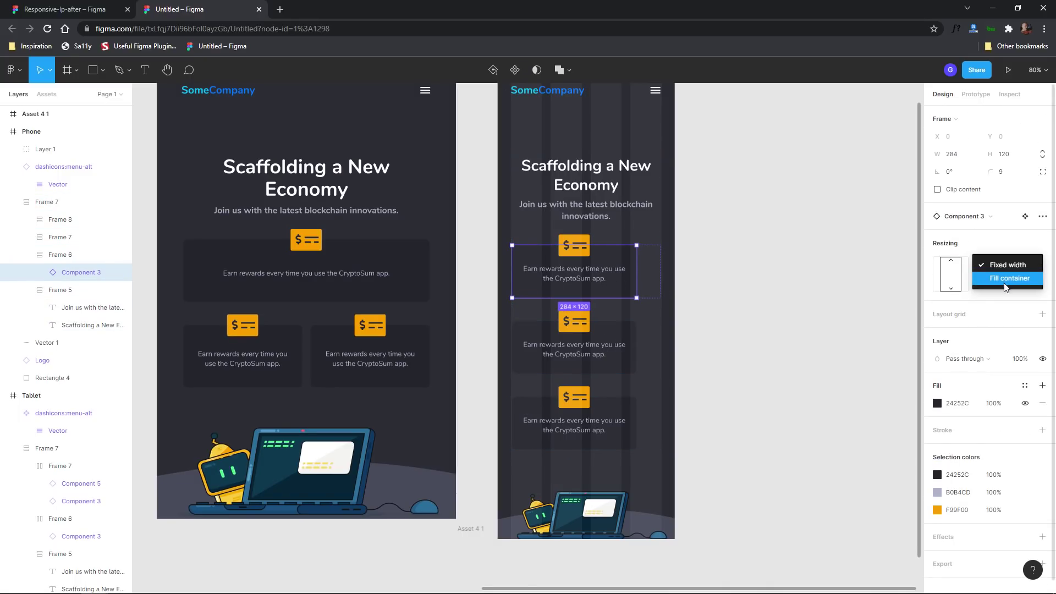
click(1009, 278)
Set the middle and bottom reward cards in the Phone frame to Fill container horizontally.
click(630, 330)
click(630, 330)
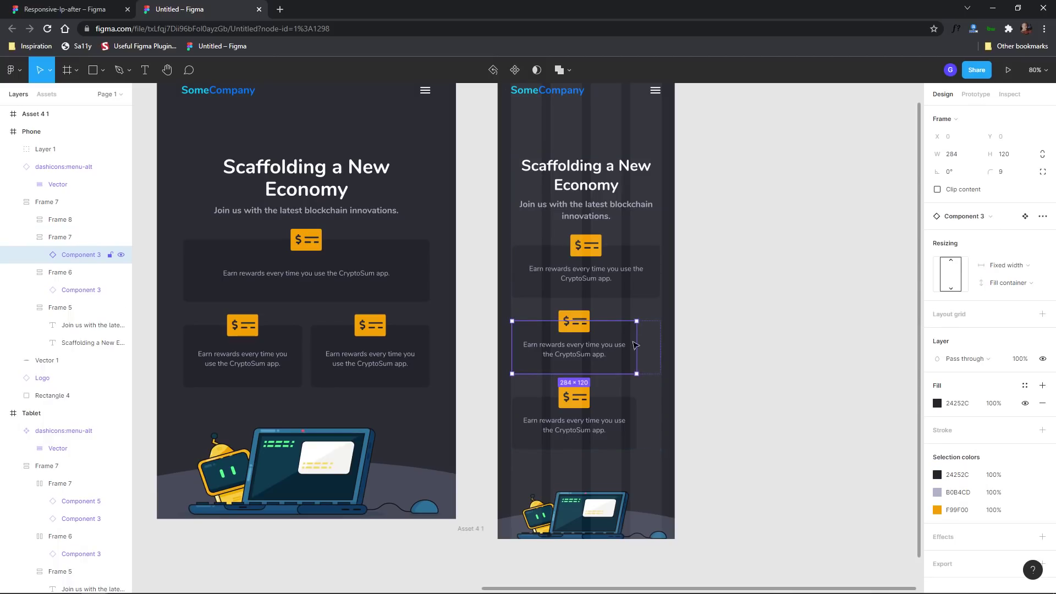
click(1015, 265)
click(1004, 279)
double_click(620, 414)
click(619, 412)
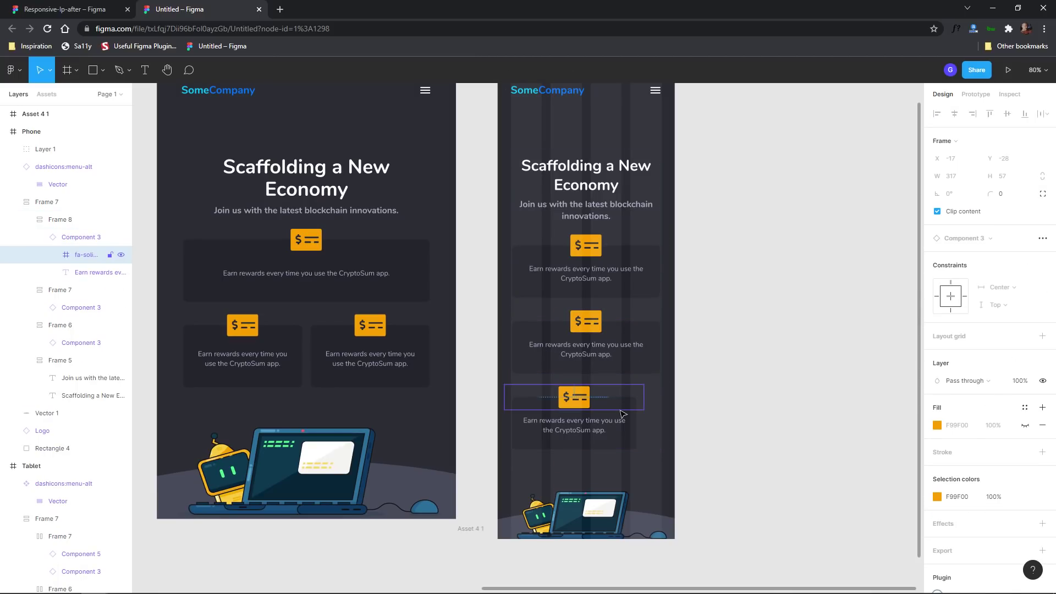
key(Escape)
double_click(614, 432)
click(1006, 265)
click(1008, 279)
click(766, 279)
Hide the Phone frame's layout grid.
scroll(745, 227, down, 3)
drag(745, 228, 710, 231)
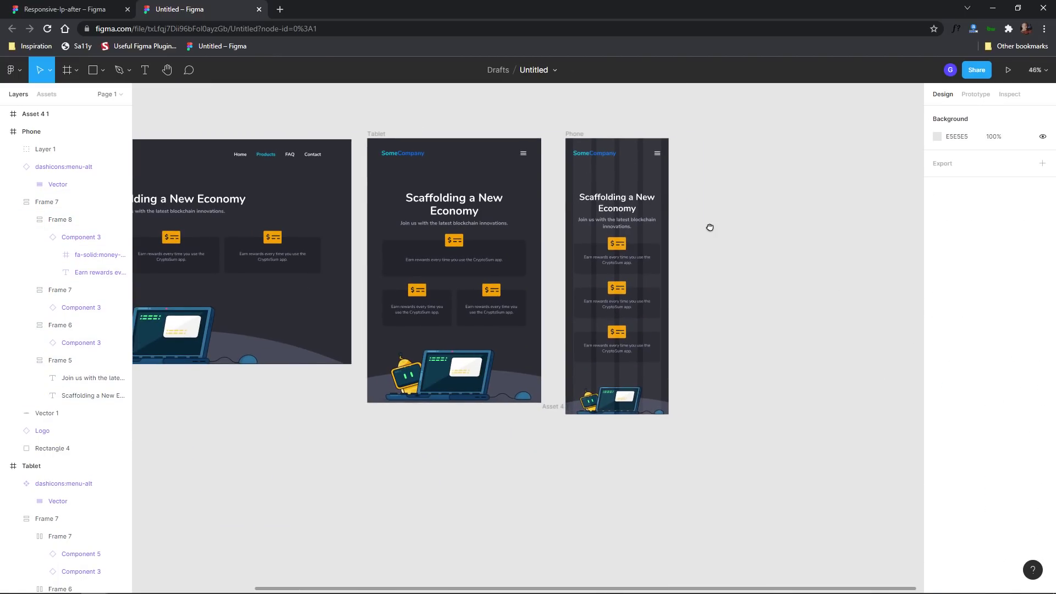
click(573, 134)
click(1025, 282)
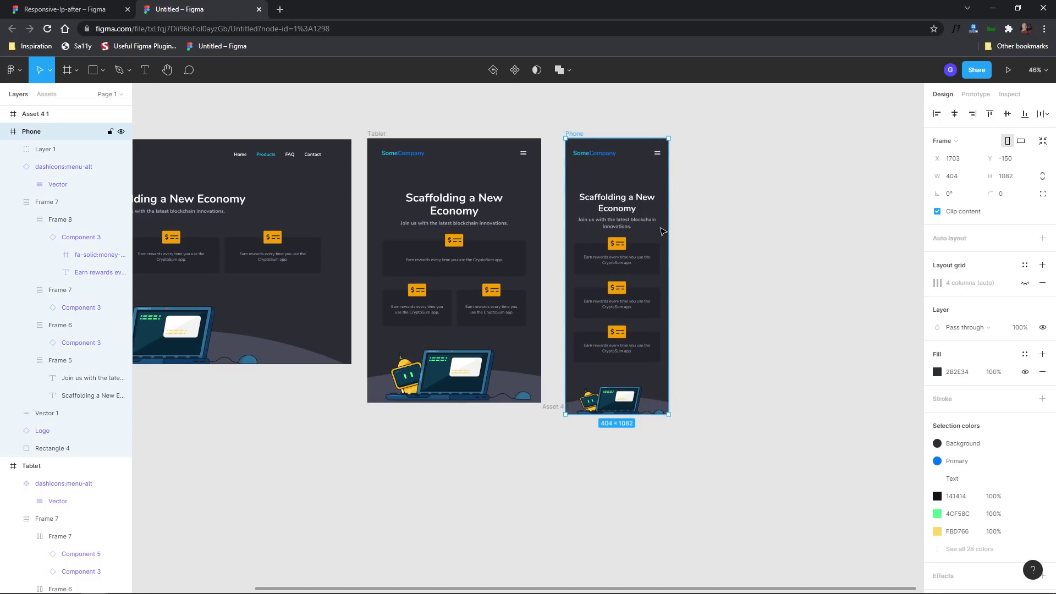
Set the Phone illustration's constraints to Center and Bottom, and check the curved ground's constraints.
scroll(649, 214, up, 3)
mouse_move(673, 201)
mouse_down()
mouse_move(778, 204)
mouse_move(672, 212)
mouse_up()
double_click(608, 467)
key(Escape)
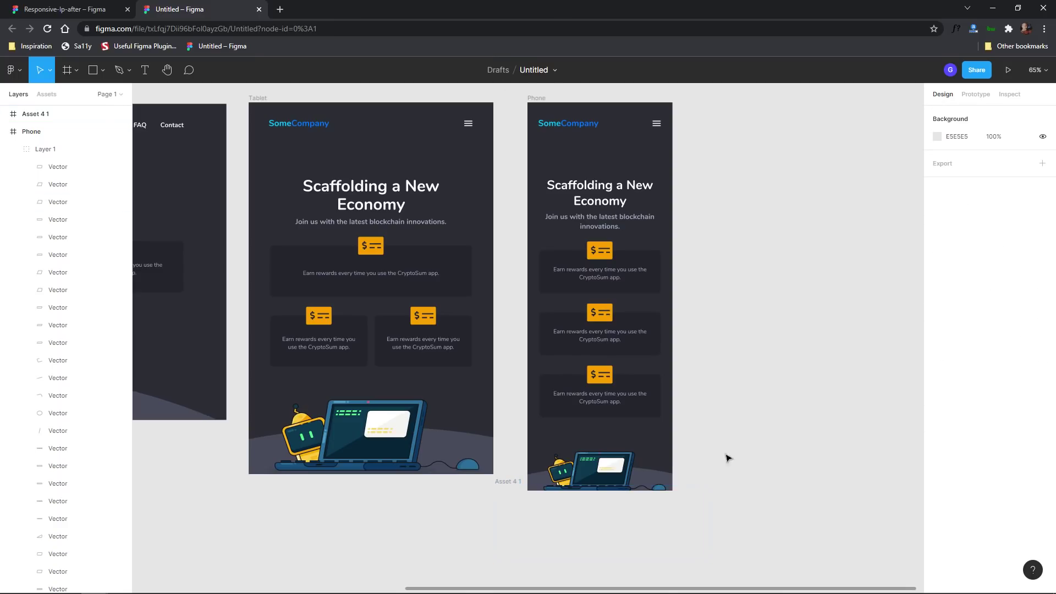
scroll(616, 495, up, 3)
click(619, 451)
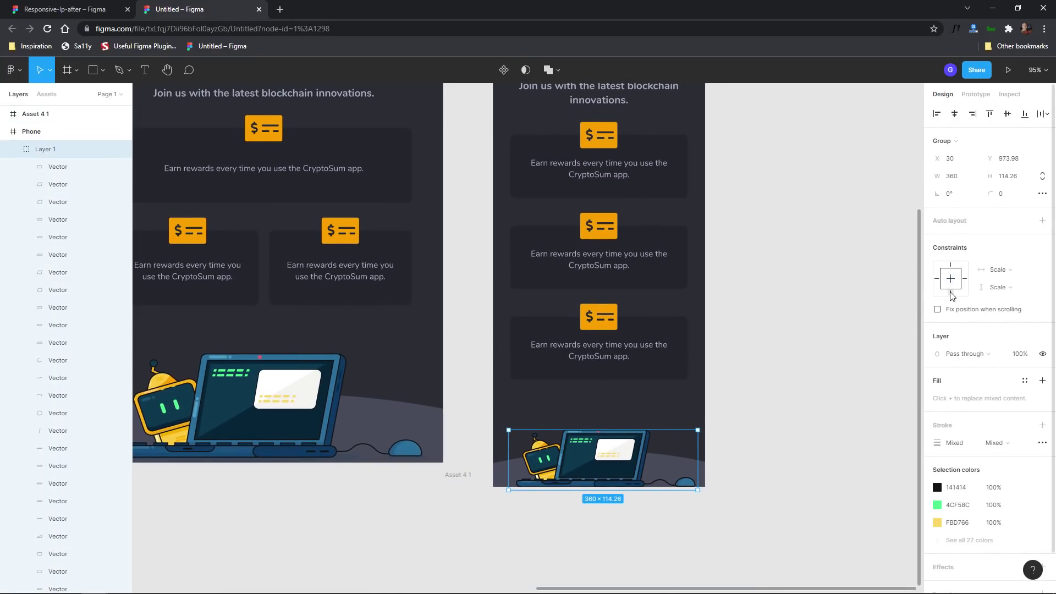
click(706, 476)
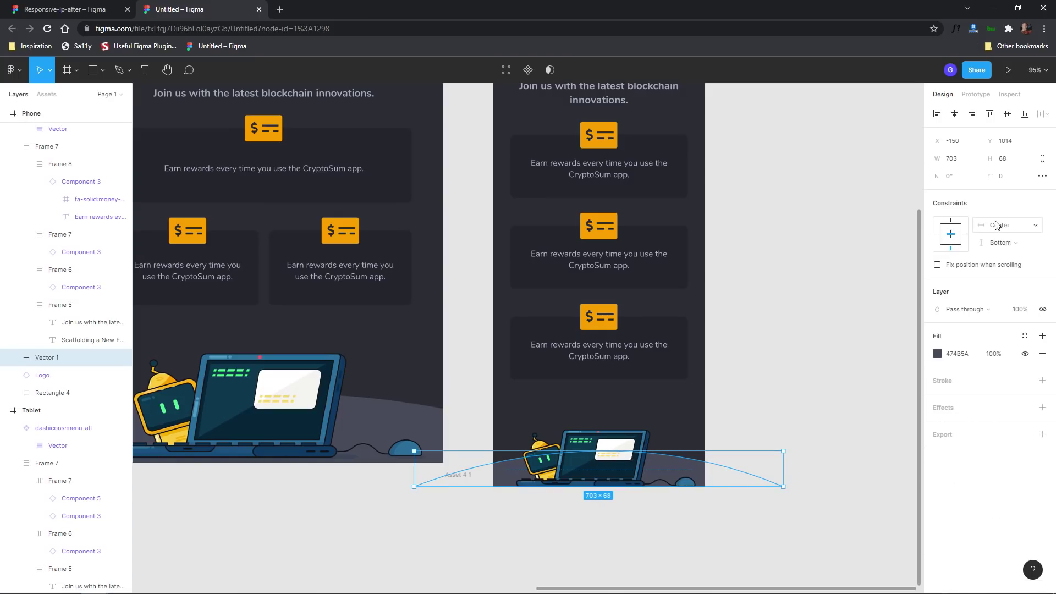
click(783, 322)
Widen the Phone frame to test how its contents respond, and undo the resize.
scroll(740, 279, down, 2)
drag(721, 173, 711, 226)
drag(771, 179, 738, 212)
click(527, 99)
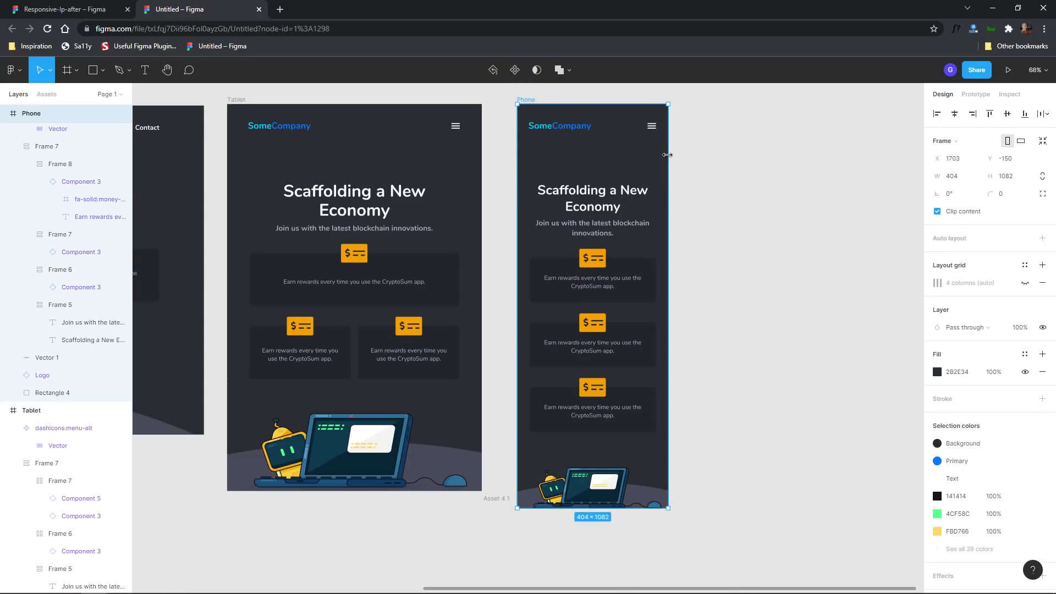
drag(667, 155, 771, 180)
key(ctrl+z)
click(799, 254)
Delete the illustration and the curved ground shape from the Phone frame.
click(611, 494)
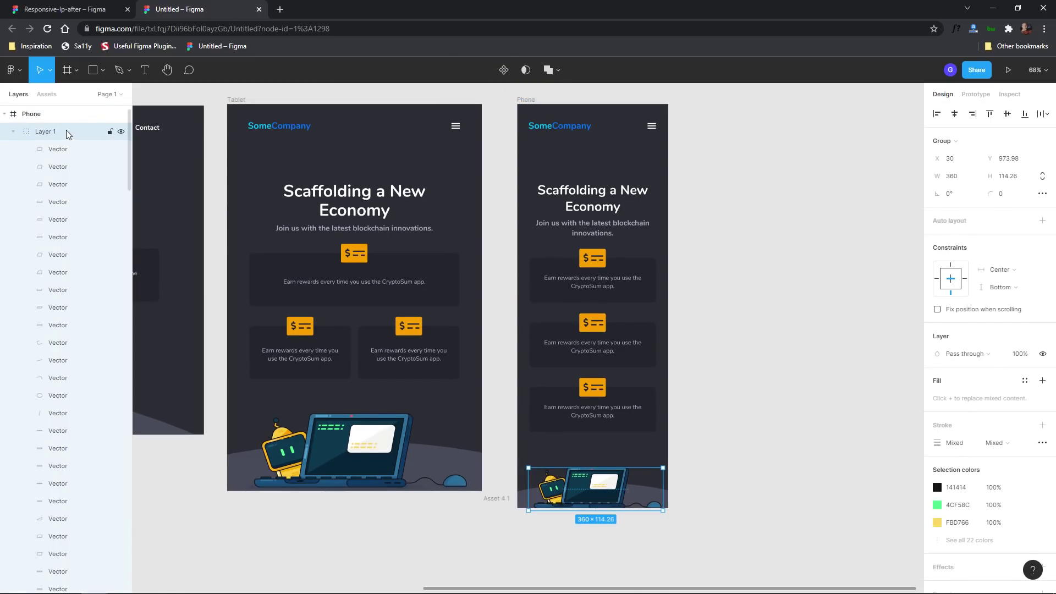
click(601, 484)
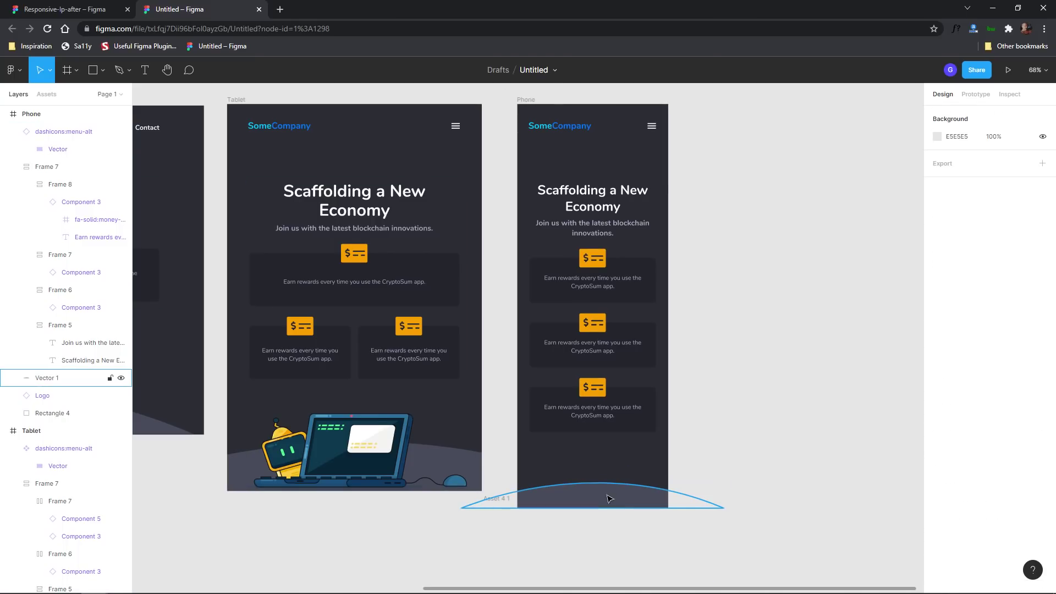
key(Delete)
Duplicate the Tablet frame's illustration and curved ground together and place the copies at the bottom of the Phone frame.
click(337, 443)
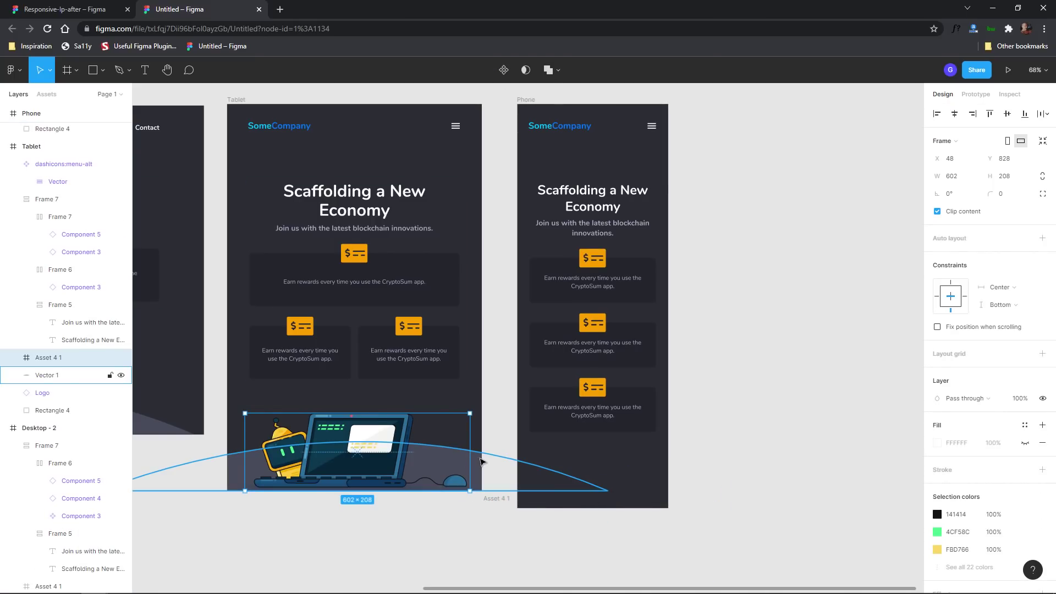
shift+click(456, 467)
key(ctrl+d)
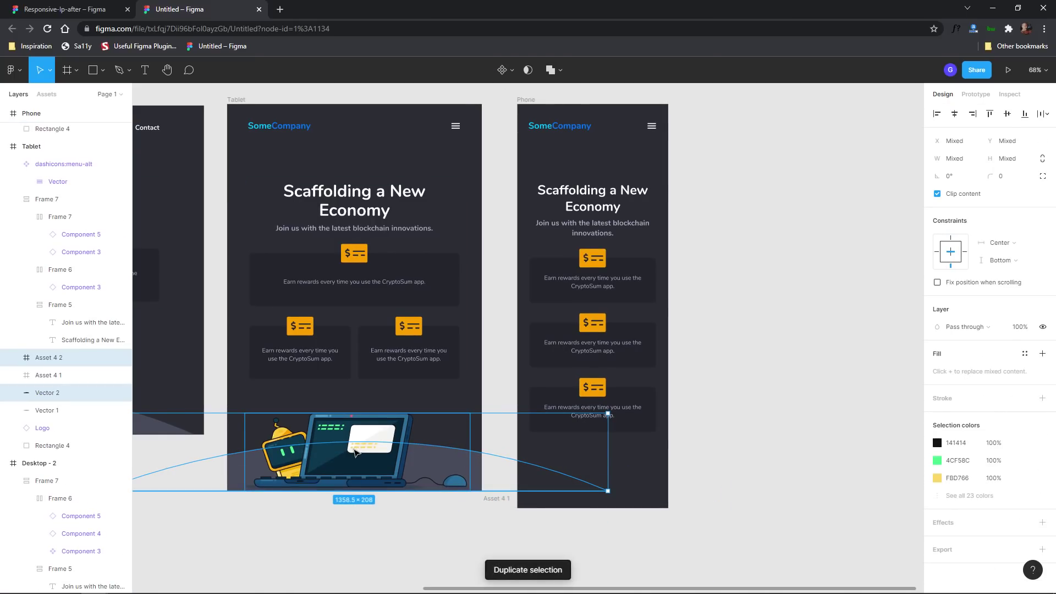
drag(357, 451, 604, 484)
click(683, 443)
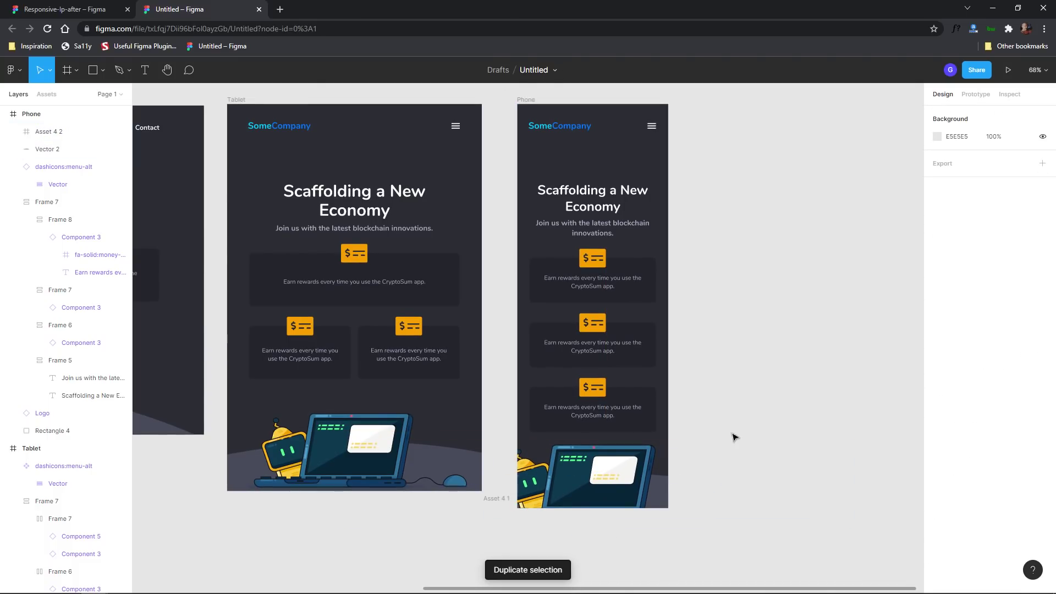
Scale the Phone frame's new illustration to about 346 × 120 and shrink the curved ground behind it to match.
click(660, 462)
drag(712, 442, 629, 484)
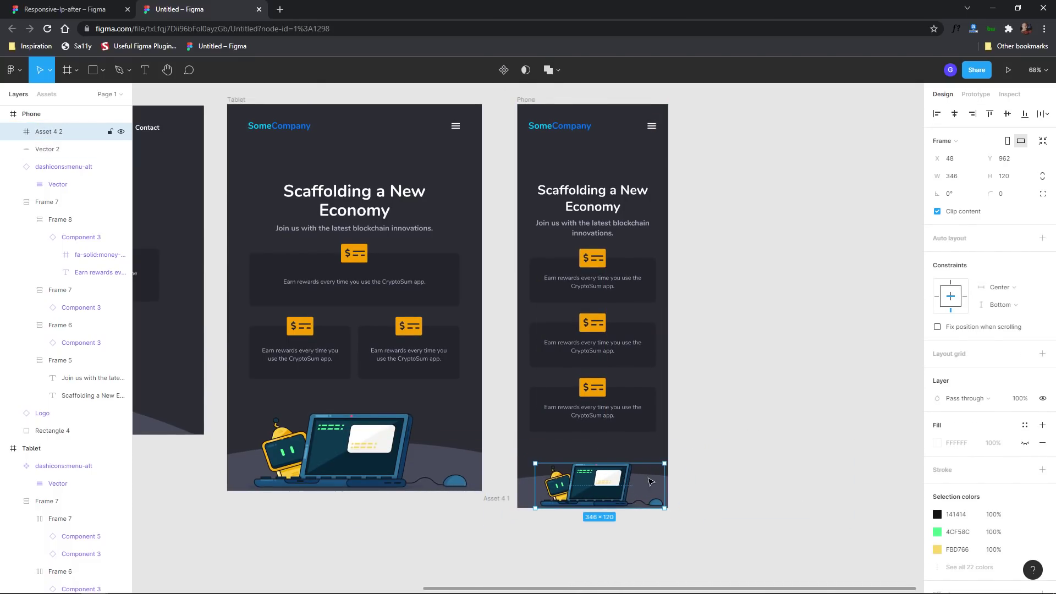
click(527, 485)
drag(852, 472, 755, 483)
click(751, 425)
ctrl+scroll(721, 240, down, 3)
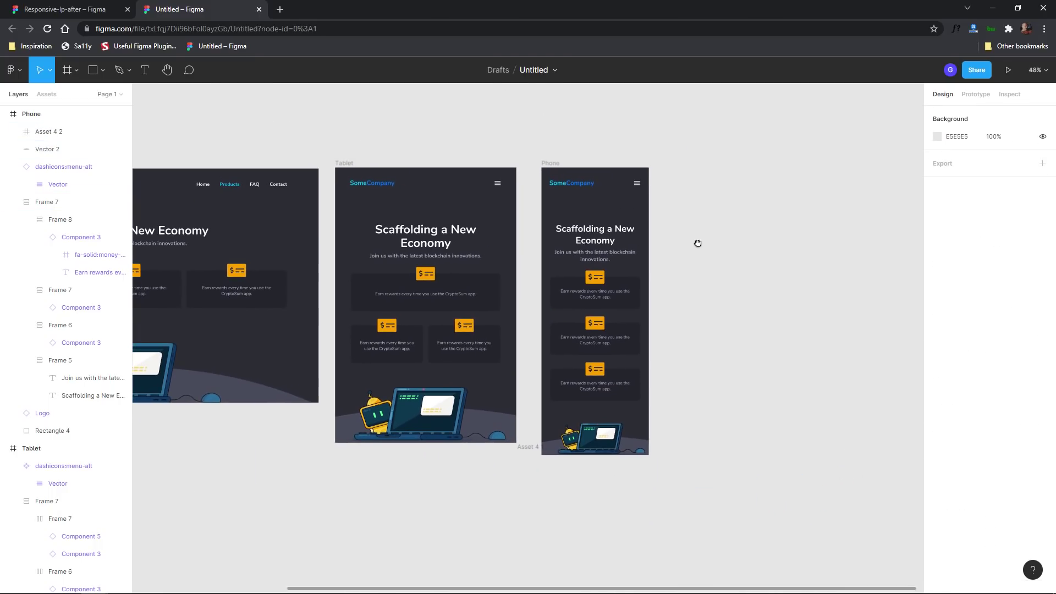
Resize the Phone frame slightly wider from its side edge to test that its contents adapt.
click(565, 164)
drag(648, 205, 660, 233)
click(725, 309)
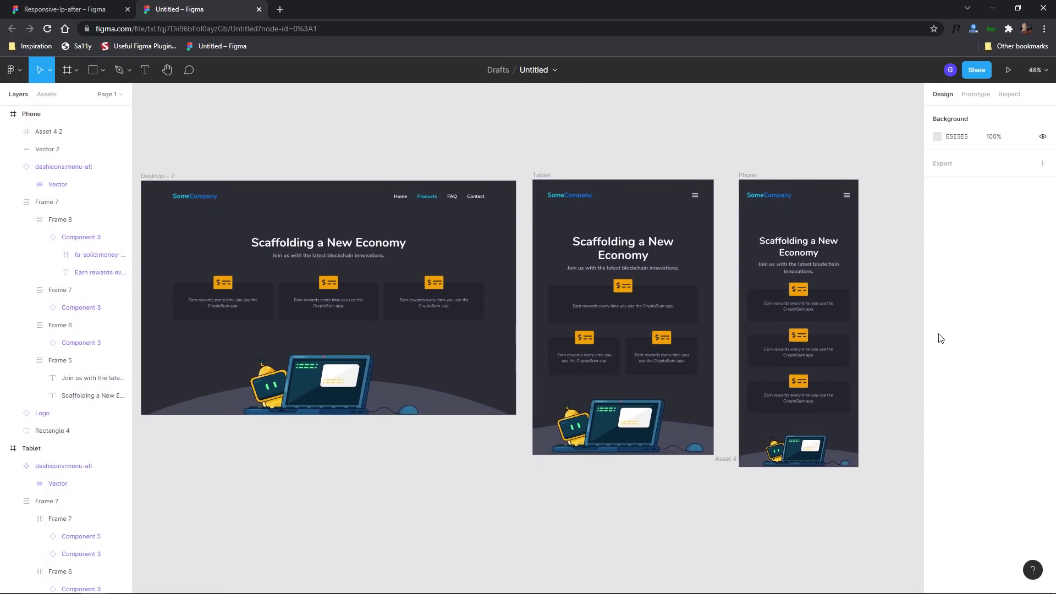